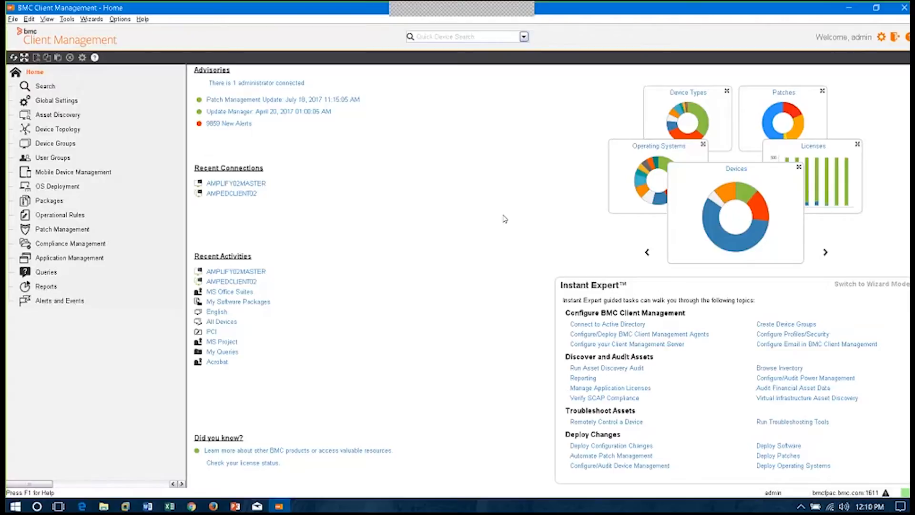
# Open the Connect to Active Directory guided task and view its list of directory servers
pyautogui.click(608, 326)
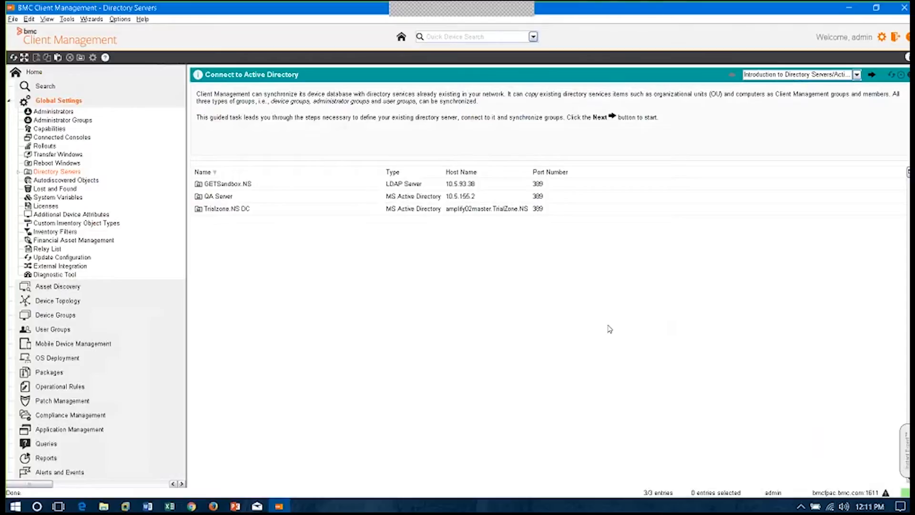
pyautogui.click(218, 186)
pyautogui.click(608, 326)
# Open Asset Discovery, stopping the Connect to Active Directory task, and expand its node
pyautogui.click(46, 289)
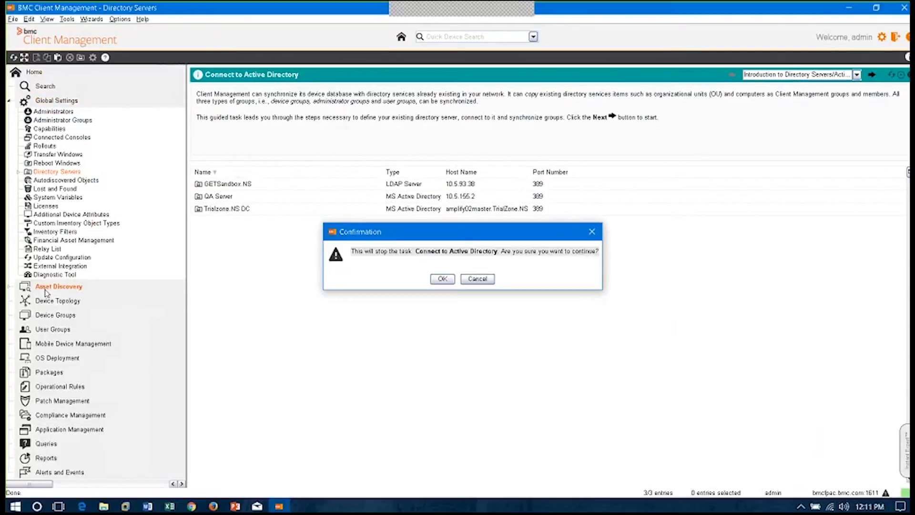
pyautogui.click(447, 280)
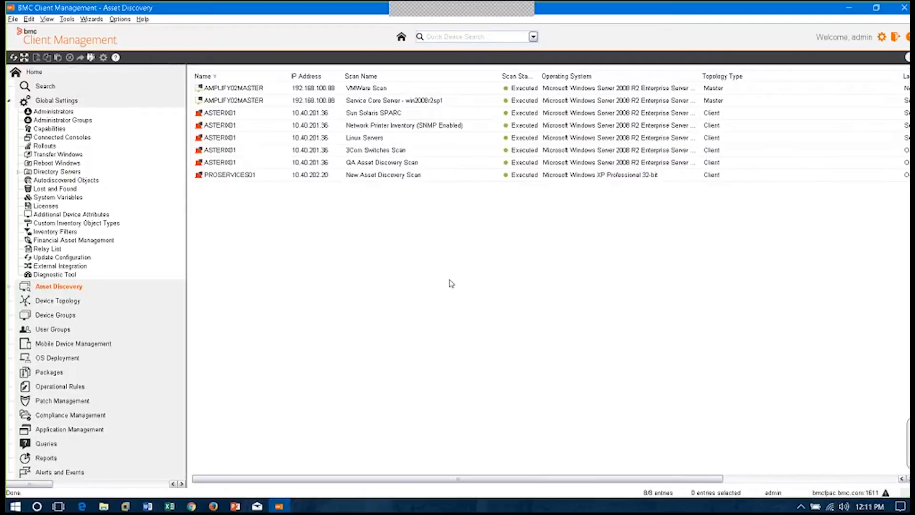
pyautogui.click(9, 286)
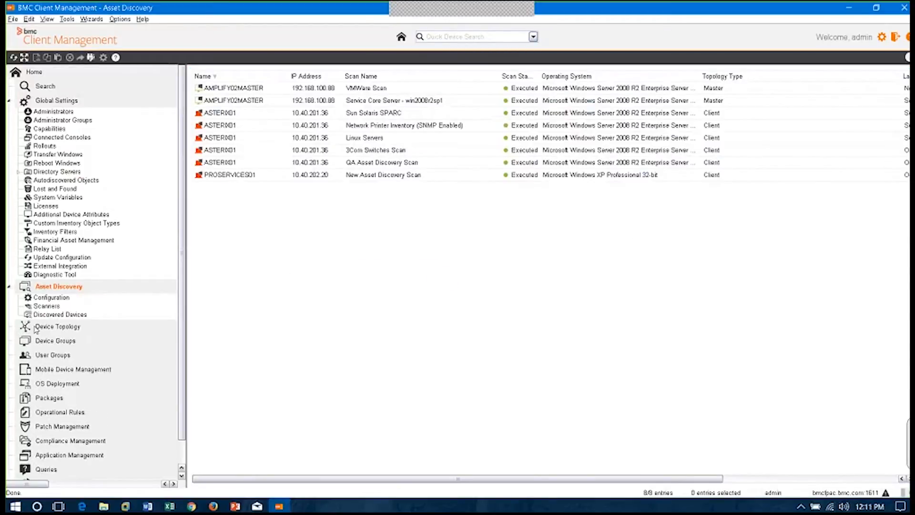
# Expand Device Topology and Device Groups in the navigation tree and look through the listed device groups
pyautogui.click(9, 326)
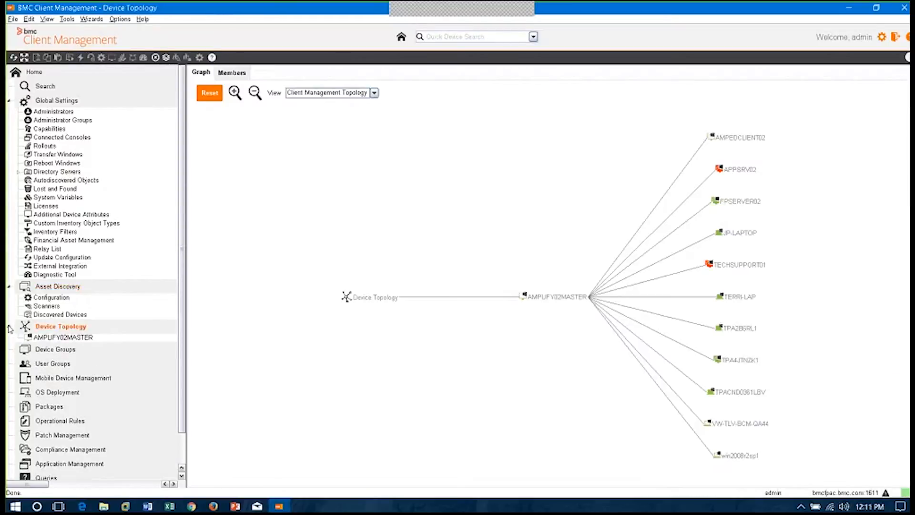
pyautogui.click(35, 350)
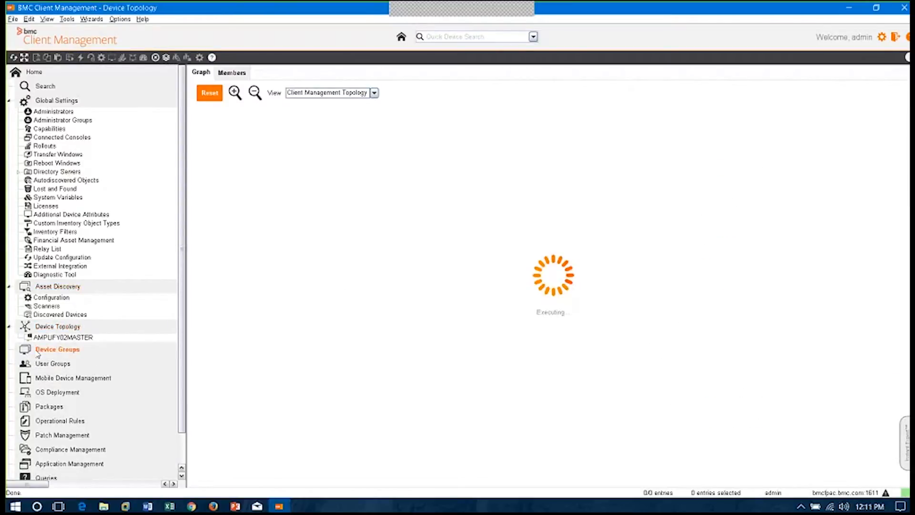
pyautogui.click(9, 350)
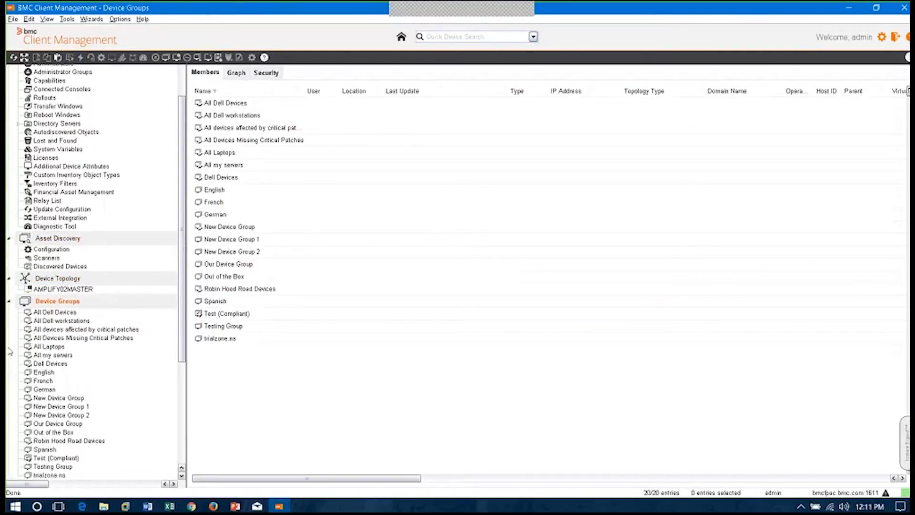
pyautogui.moveTo(180, 278); pyautogui.dragTo(195, 375)
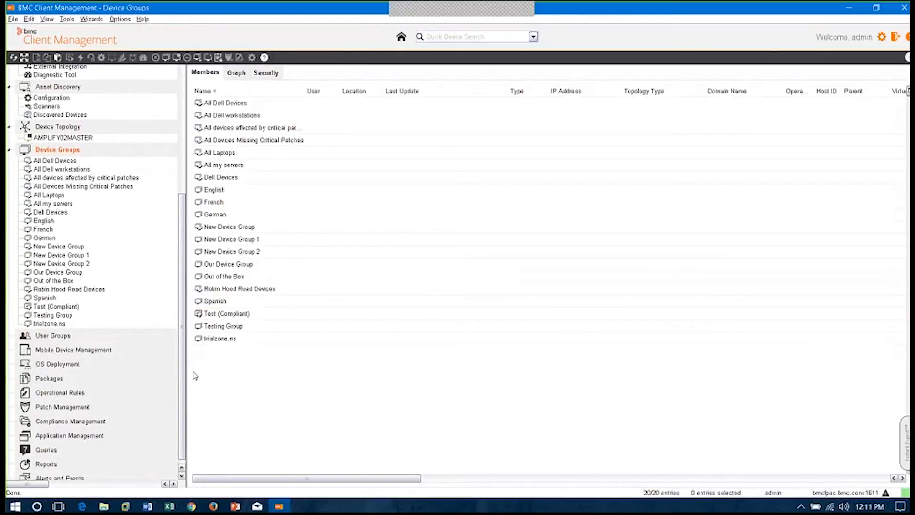
pyautogui.moveTo(183, 365); pyautogui.dragTo(179, 208)
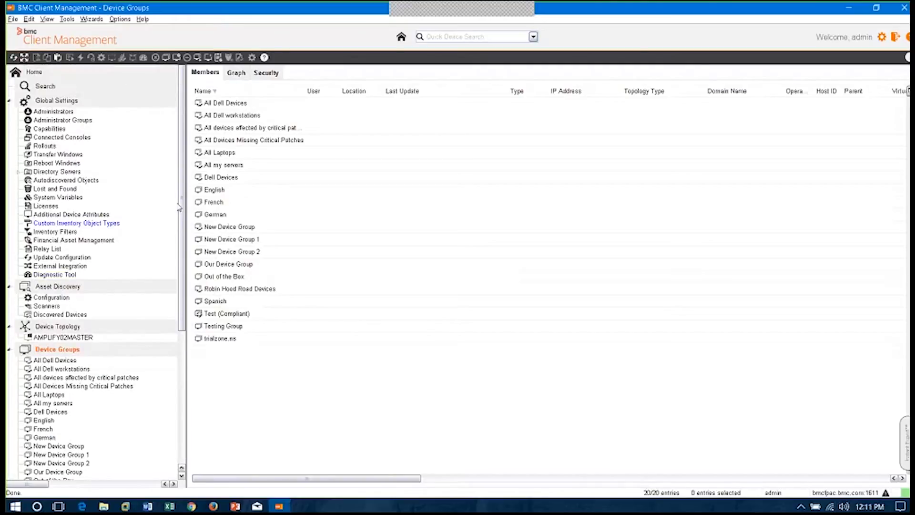
# Reopen the Connect to Active Directory guided task from the home page and expand the Directory Servers node
pyautogui.click(33, 73)
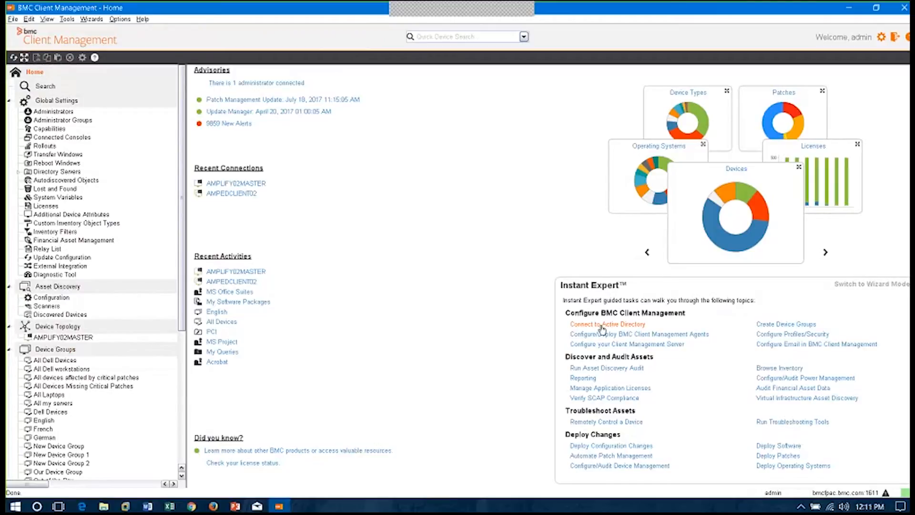
pyautogui.click(601, 325)
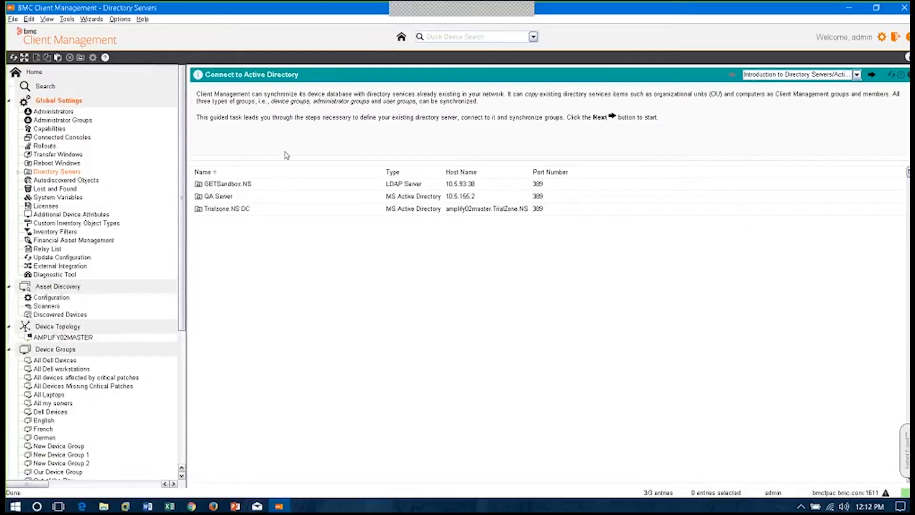
pyautogui.click(19, 172)
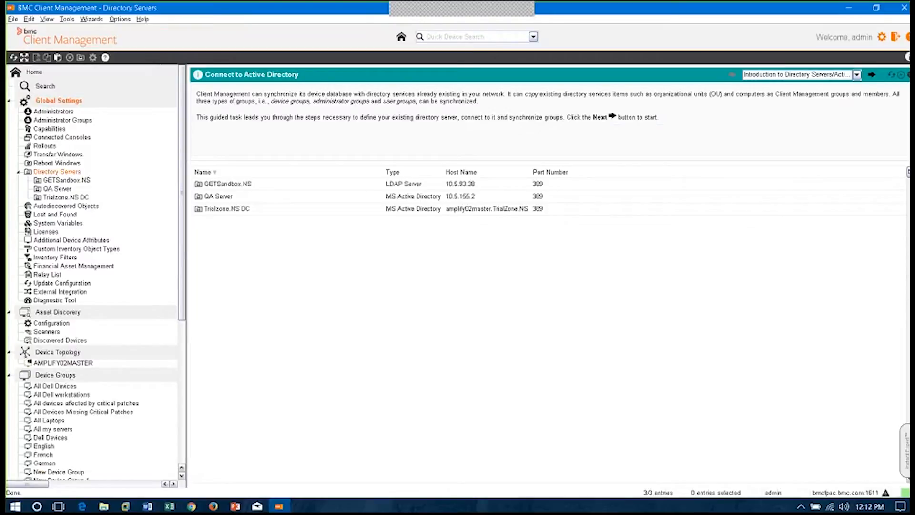
# Advance through the guided task's instructions from Step 1 to Option b on checking an existing directory server connection
pyautogui.click(871, 75)
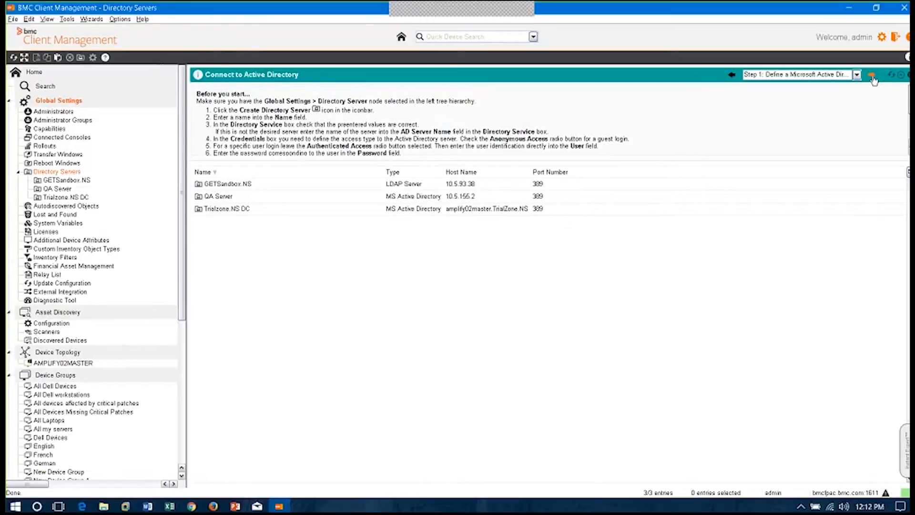
pyautogui.click(872, 75)
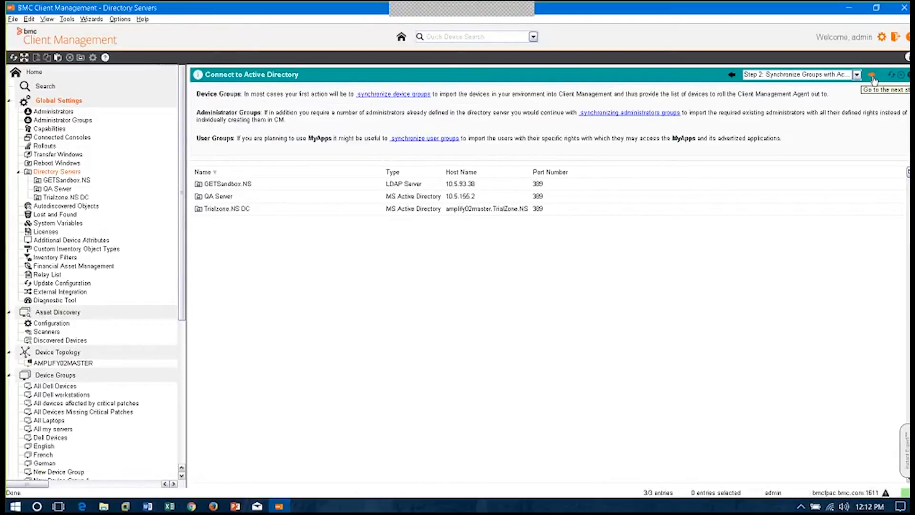
pyautogui.click(872, 77)
pyautogui.click(873, 77)
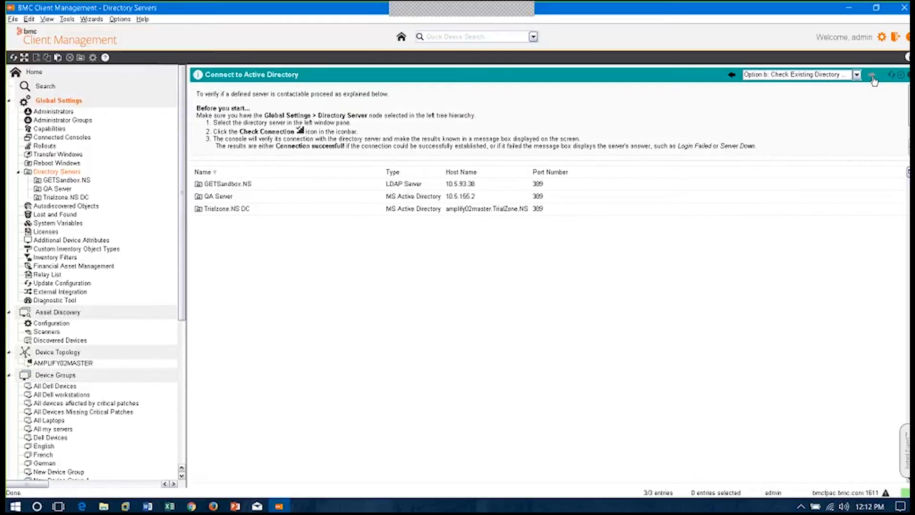
# Collapse the Directory Servers node and return to the home page
pyautogui.click(18, 172)
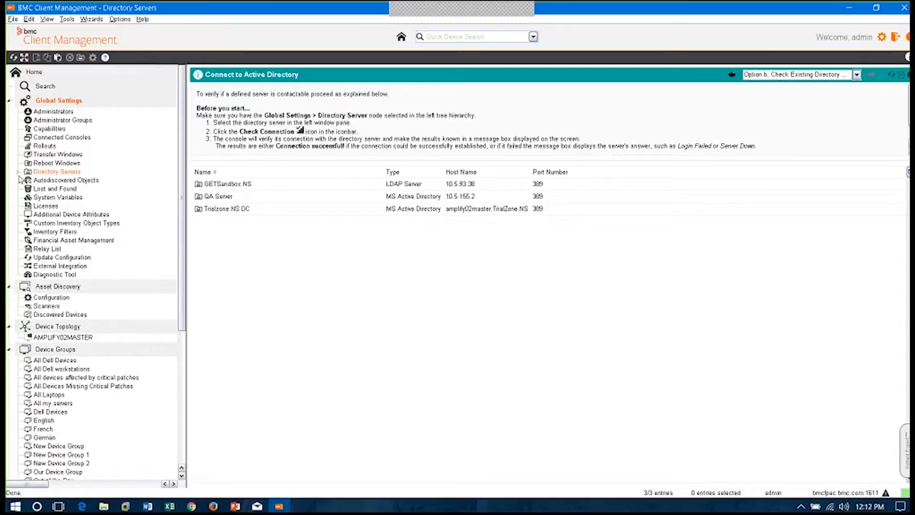
pyautogui.click(10, 102)
pyautogui.click(35, 72)
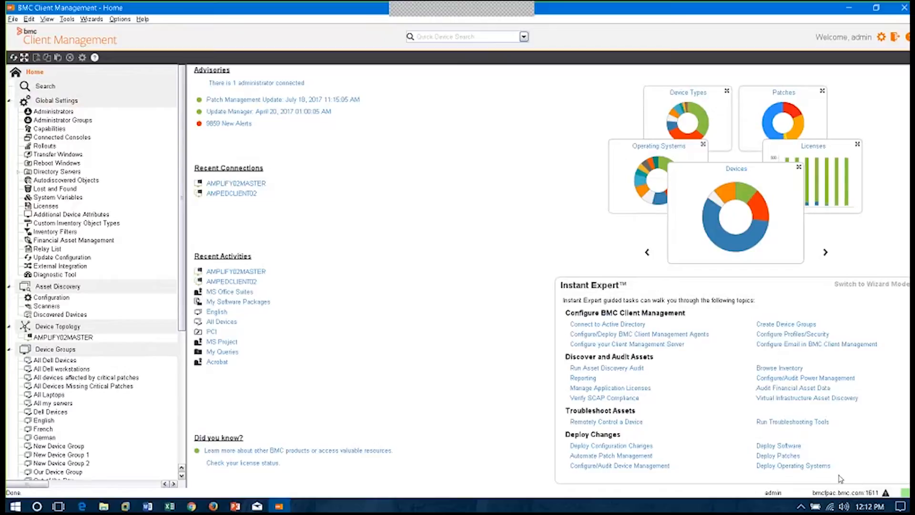
# Change the home page's guided task area from Instant Expert to Wizard Mode
pyautogui.click(895, 285)
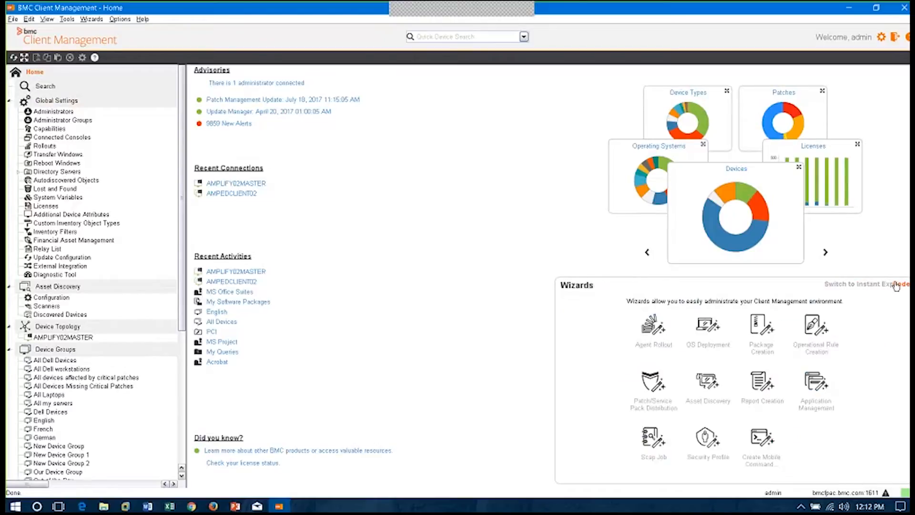
pyautogui.click(896, 286)
pyautogui.click(896, 286)
# View the first page of the Asset Discovery and Report Creation wizards, closing each without making changes
pyautogui.click(708, 390)
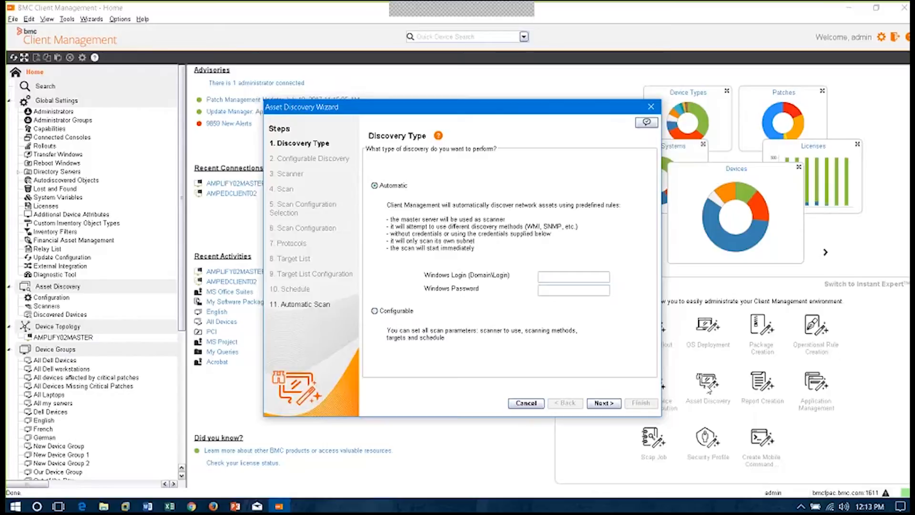
pyautogui.click(652, 109)
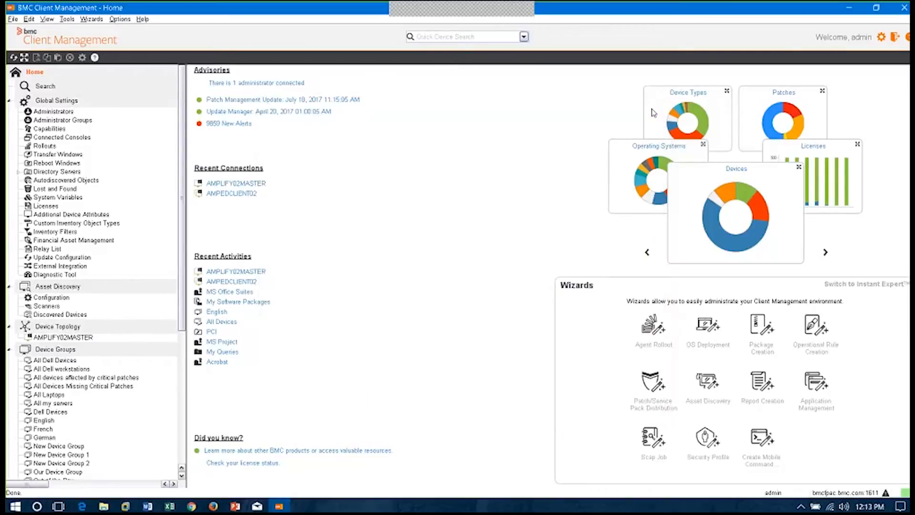
pyautogui.click(759, 387)
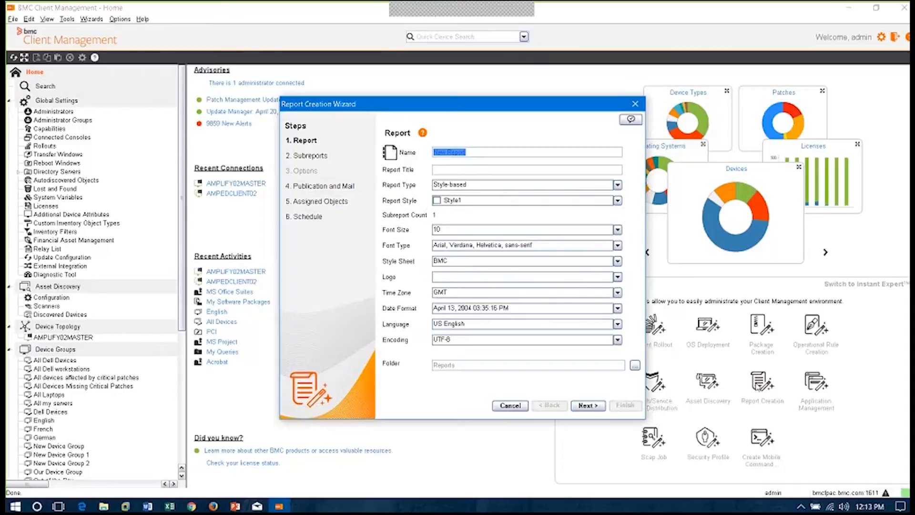
pyautogui.click(636, 105)
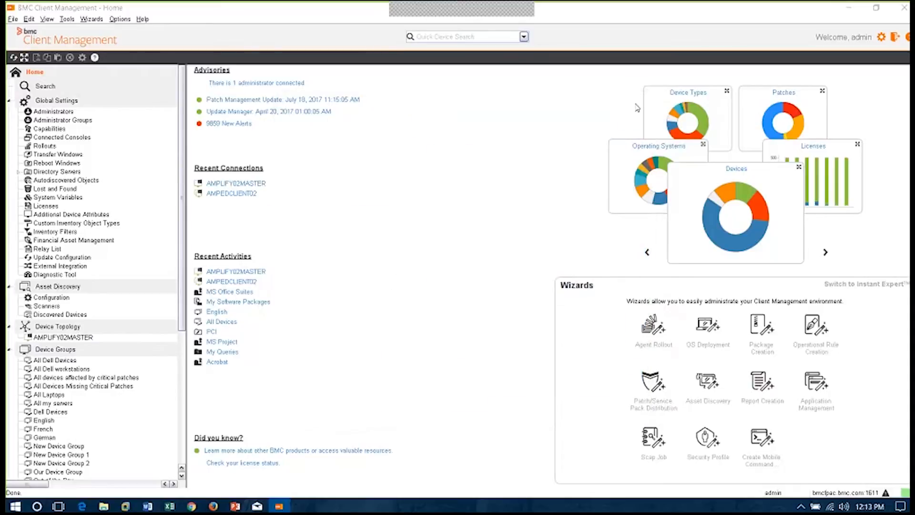
# Collapse the Global Settings, Asset Discovery, Device Topology and Device Groups nodes in the navigation tree
pyautogui.click(9, 101)
pyautogui.click(9, 114)
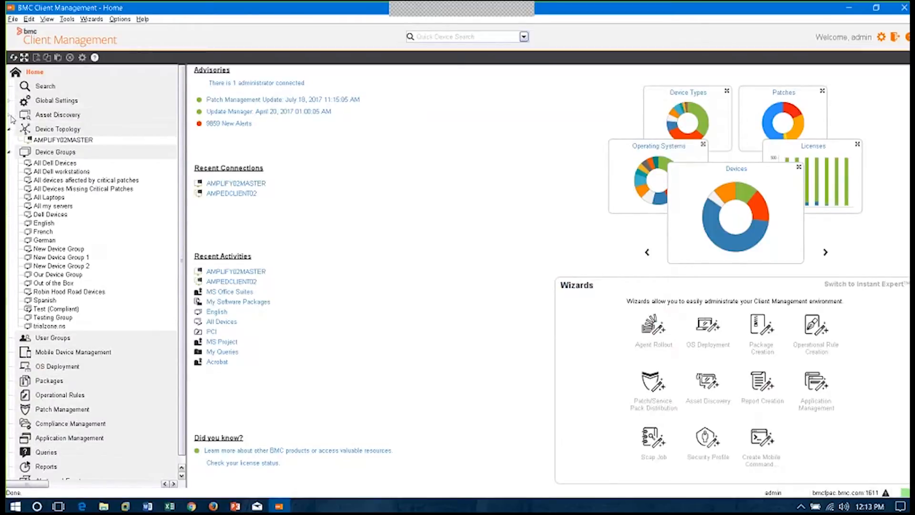
pyautogui.click(10, 129)
pyautogui.click(9, 144)
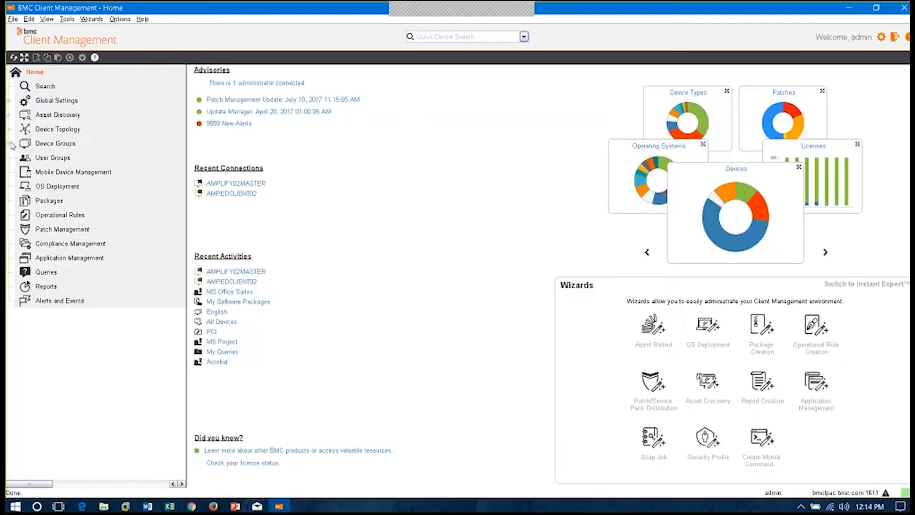
# Go to Asset Discovery, stopping the Connect to Active Directory task, and display its Discovered Devices
pyautogui.click(62, 117)
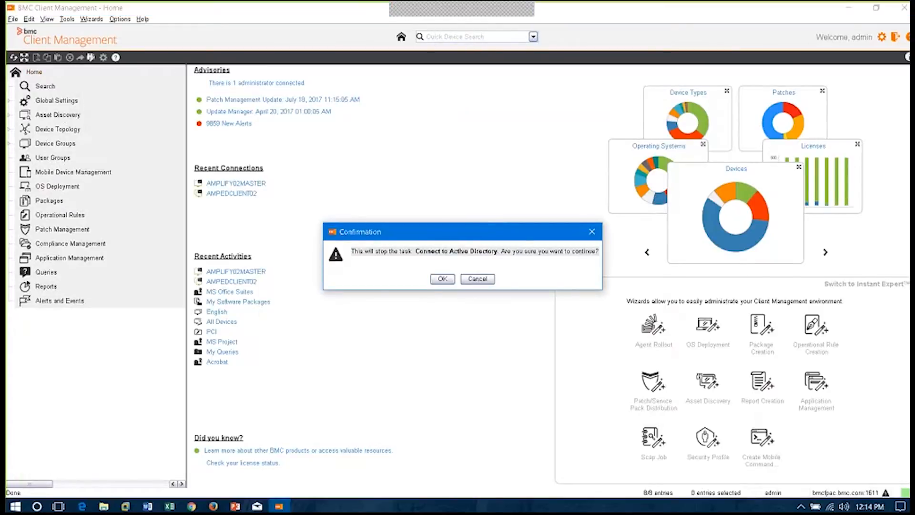
pyautogui.click(442, 279)
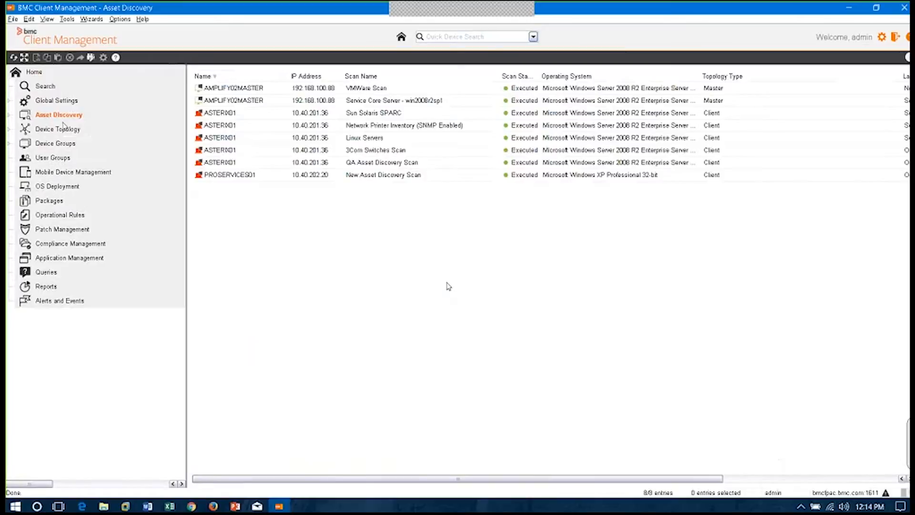
pyautogui.click(10, 116)
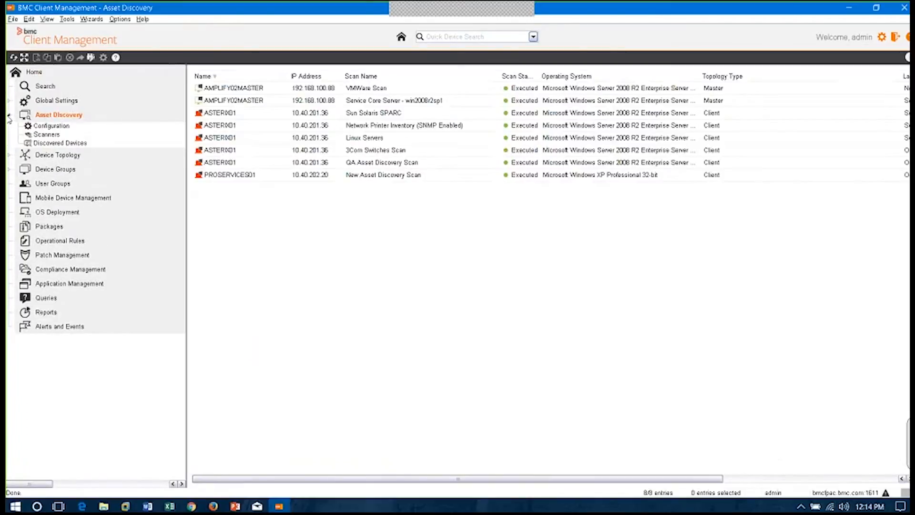
pyautogui.click(76, 143)
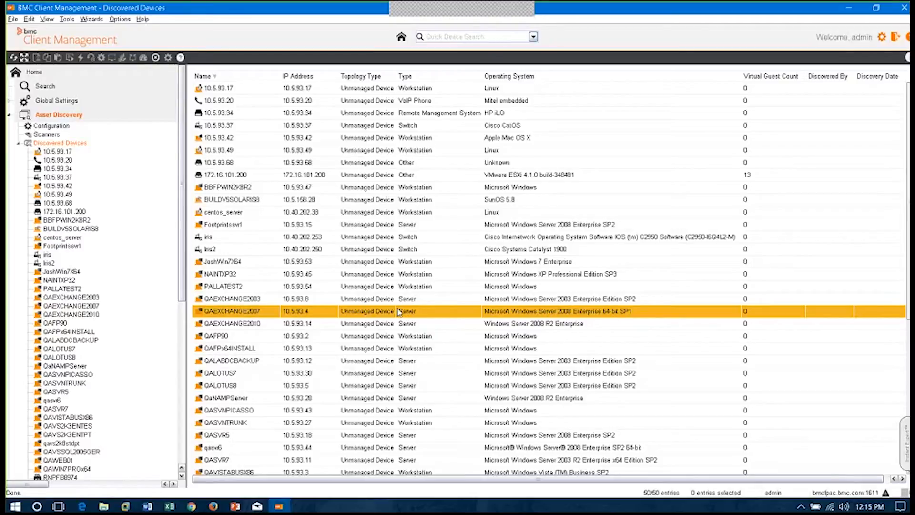
# Select the unmanaged devices PALLATEST2 and BBFPWIN2K8R2 and view the actions available for them
pyautogui.click(403, 286)
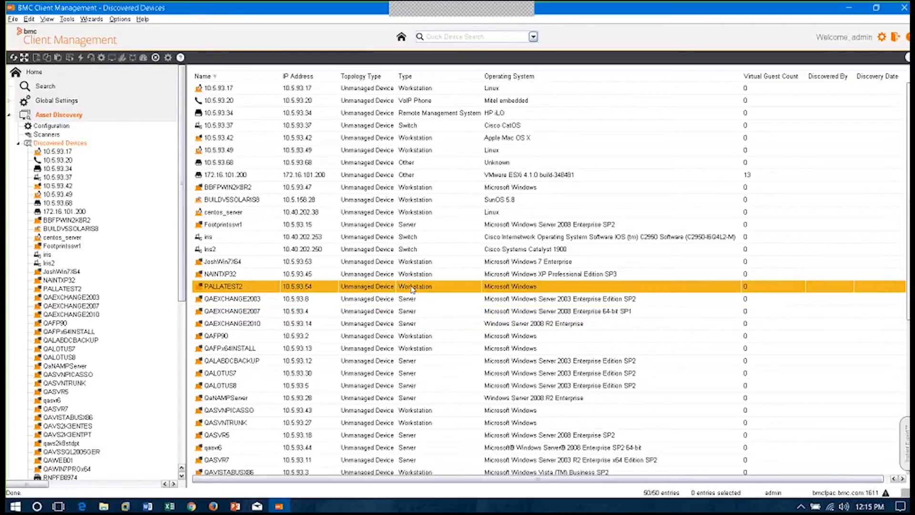
pyautogui.keyDown('ctrl'); pyautogui.click(408, 262); pyautogui.keyUp('ctrl')
pyautogui.keyDown('ctrl'); pyautogui.click(401, 200); pyautogui.keyUp('ctrl')
pyautogui.click(400, 192)
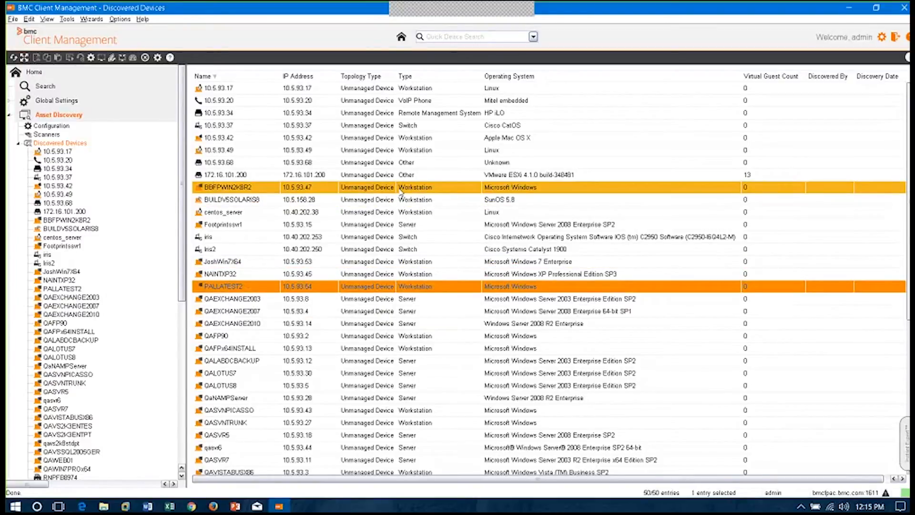
pyautogui.rightClick(400, 191)
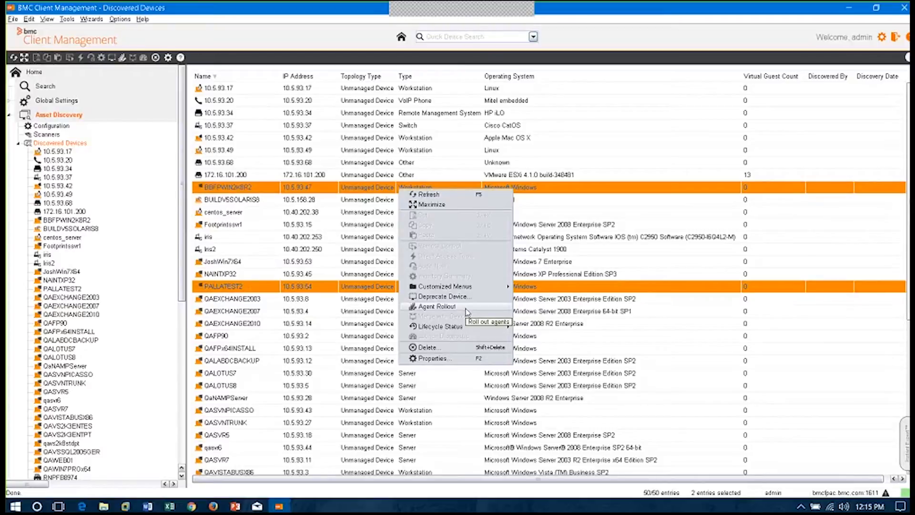
# From Home, start the Agent Rollout wizard for an Install rollout, enable all nine optional configuration settings, and continue to General Parameters
pyautogui.click(34, 72)
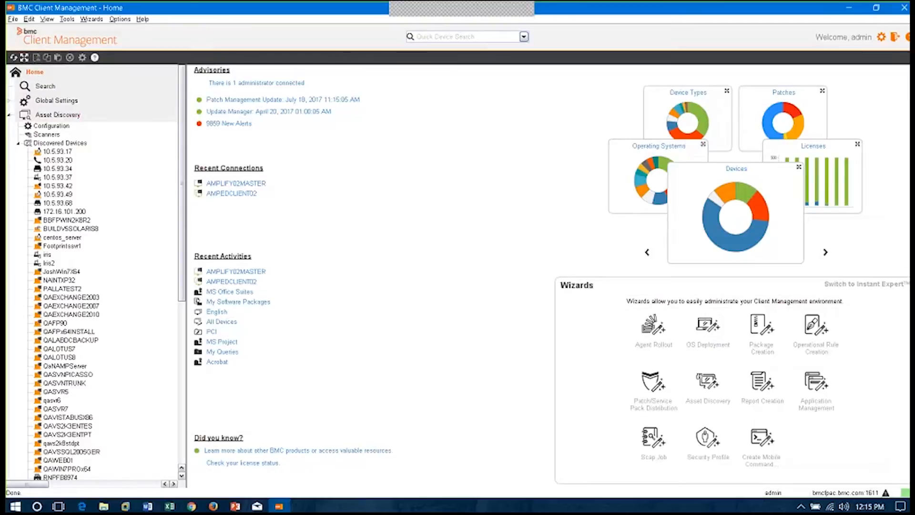
pyautogui.click(658, 340)
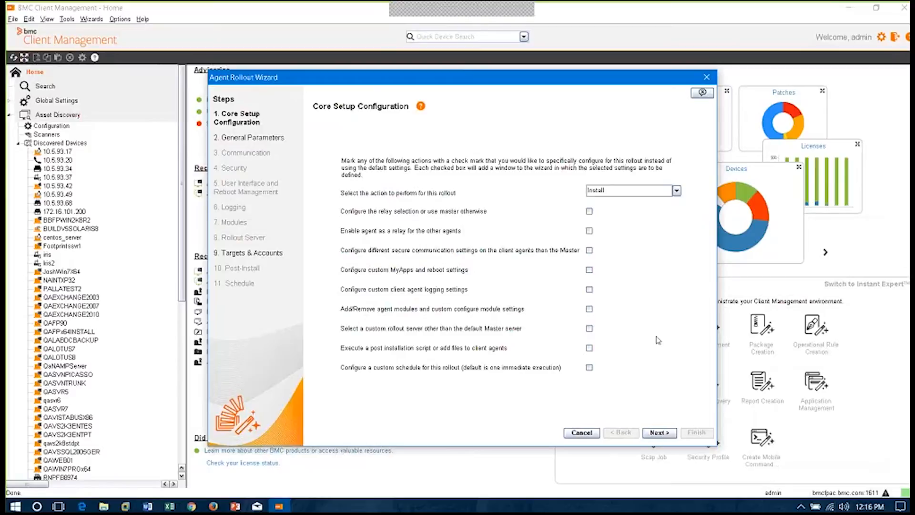
pyautogui.click(589, 211)
pyautogui.click(589, 230)
pyautogui.click(589, 250)
pyautogui.click(589, 269)
pyautogui.click(590, 290)
pyautogui.click(590, 309)
pyautogui.click(590, 328)
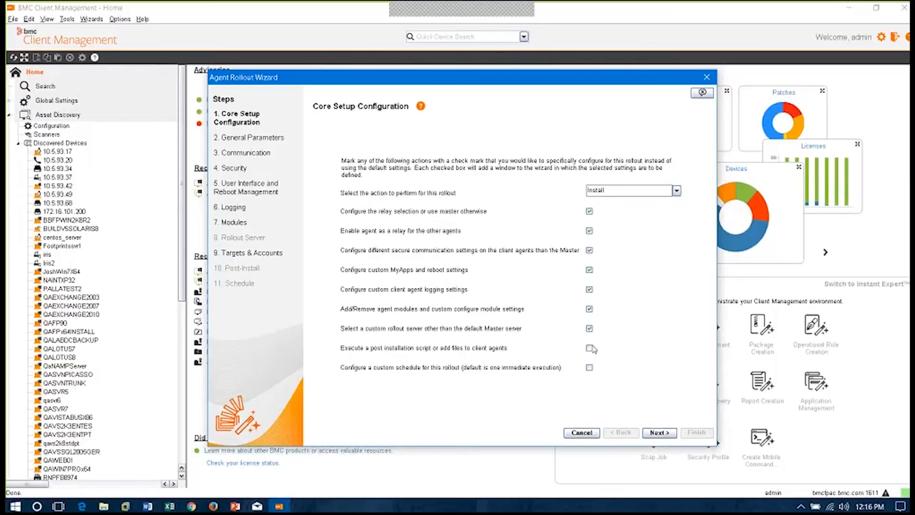
pyautogui.click(590, 348)
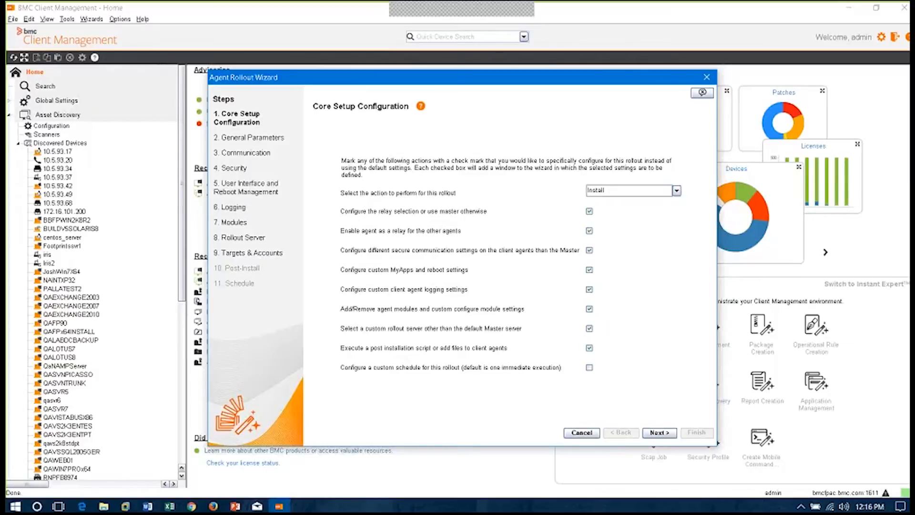
pyautogui.click(590, 367)
pyautogui.click(658, 433)
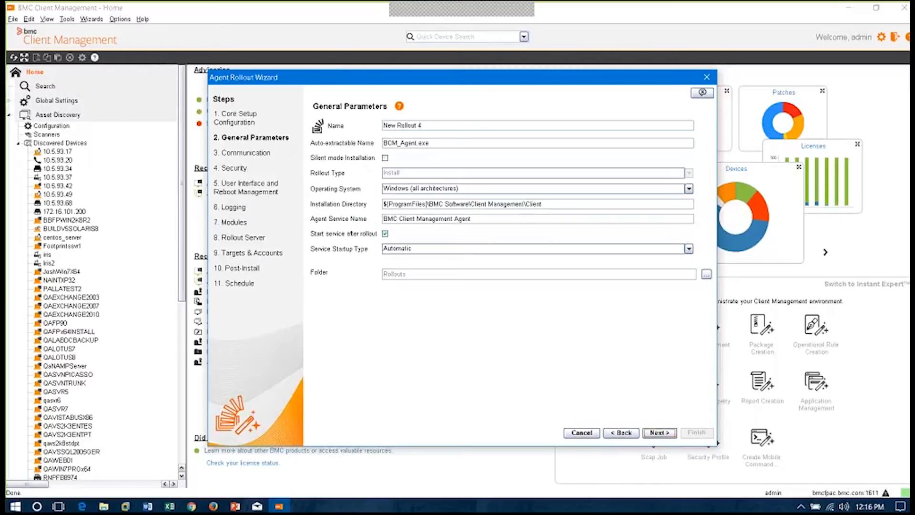
# View the operating system choices in General Parameters without changing them, and highlight the auto-extractable name
pyautogui.click(688, 190)
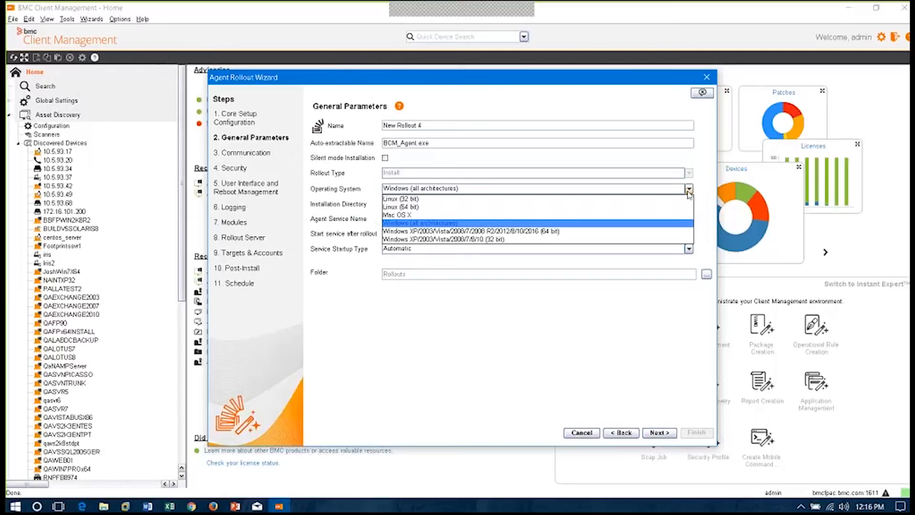
pyautogui.click(557, 142)
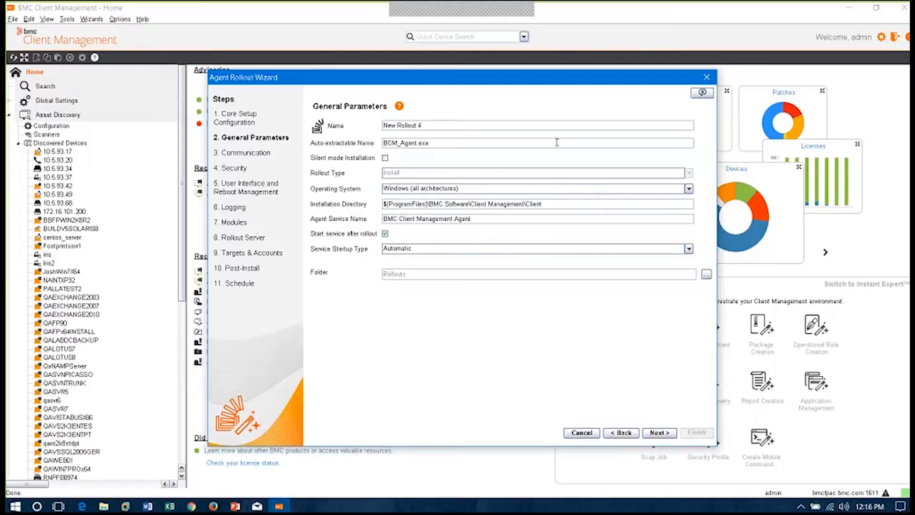
pyautogui.hotkey('ctrl', 'a')
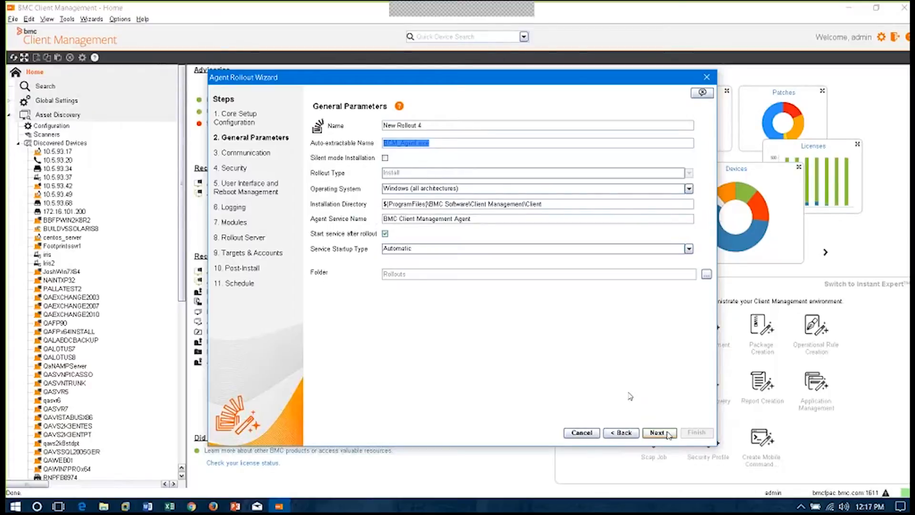
# Advance through the Communication, Security, User Interface, Logging, Modules and Rollout Server pages with default settings to Targets & Accounts
pyautogui.click(669, 434)
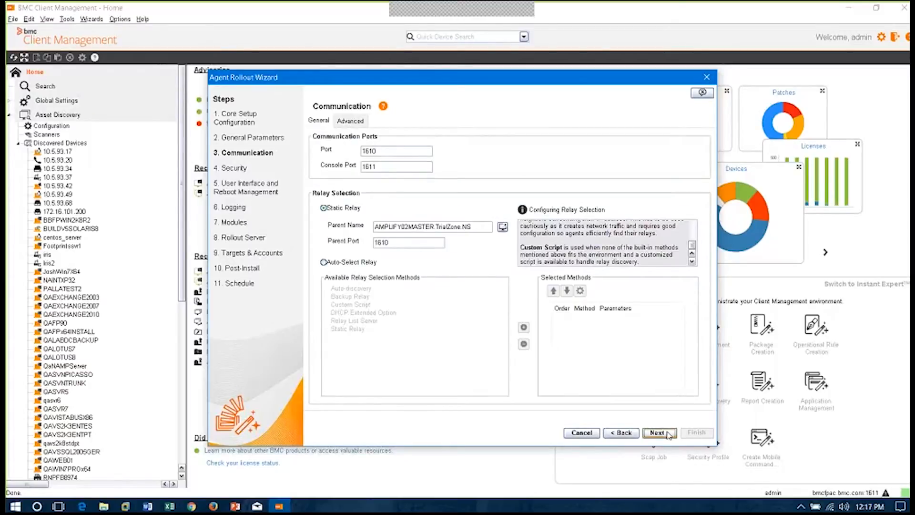
pyautogui.click(669, 435)
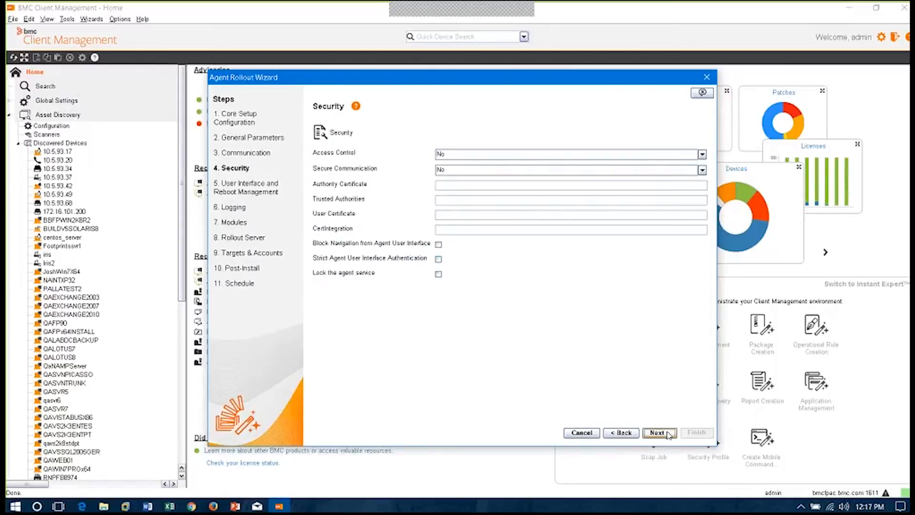
pyautogui.click(669, 434)
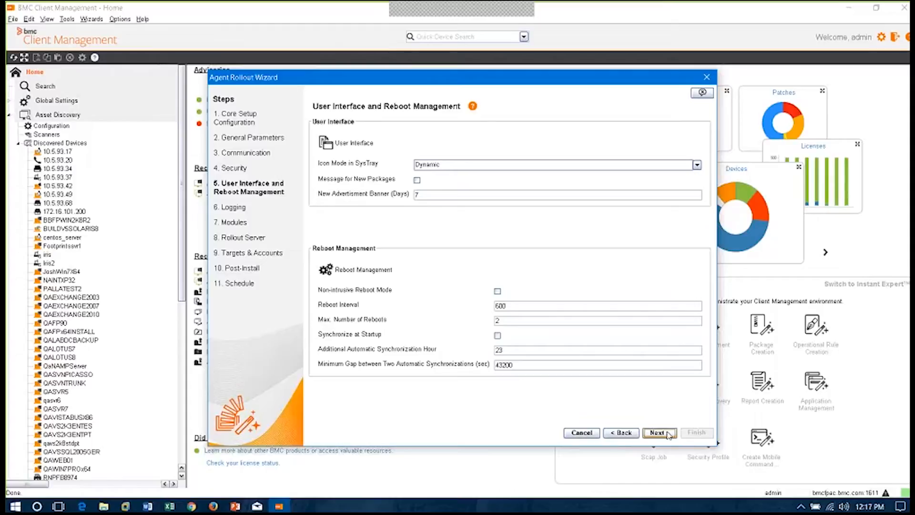
pyautogui.click(658, 433)
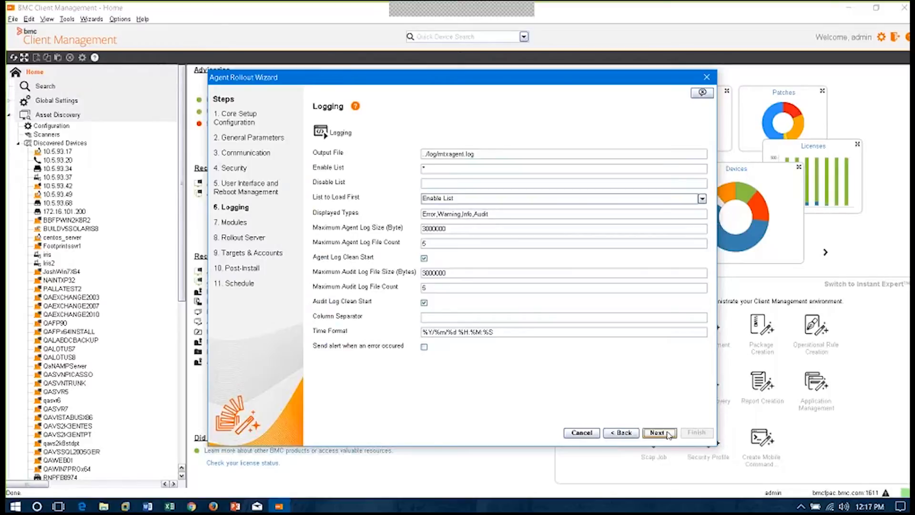
pyautogui.click(669, 434)
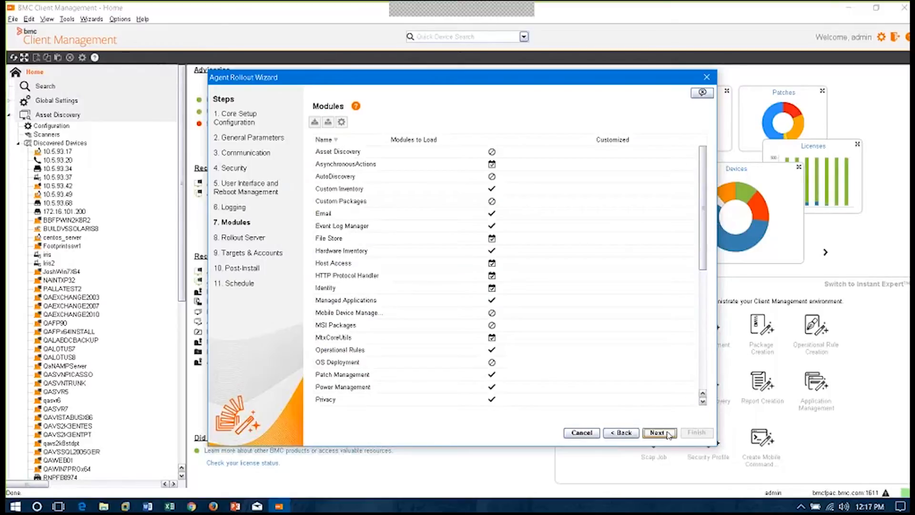
pyautogui.click(669, 434)
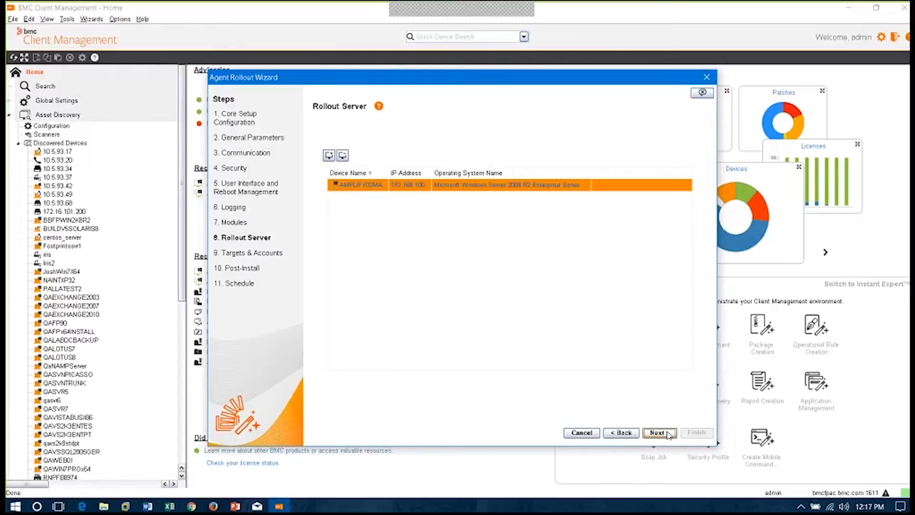
pyautogui.click(669, 433)
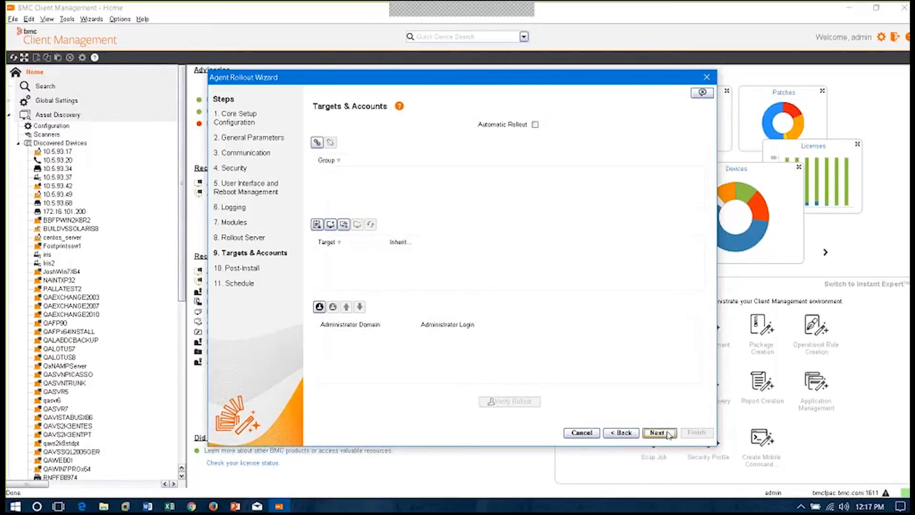
# Add the Finance OU.GETSandbox.ns and Marketing OU.GETSandbox.ns groups from English > AD Forest Sync as rollout targets
pyautogui.click(317, 143)
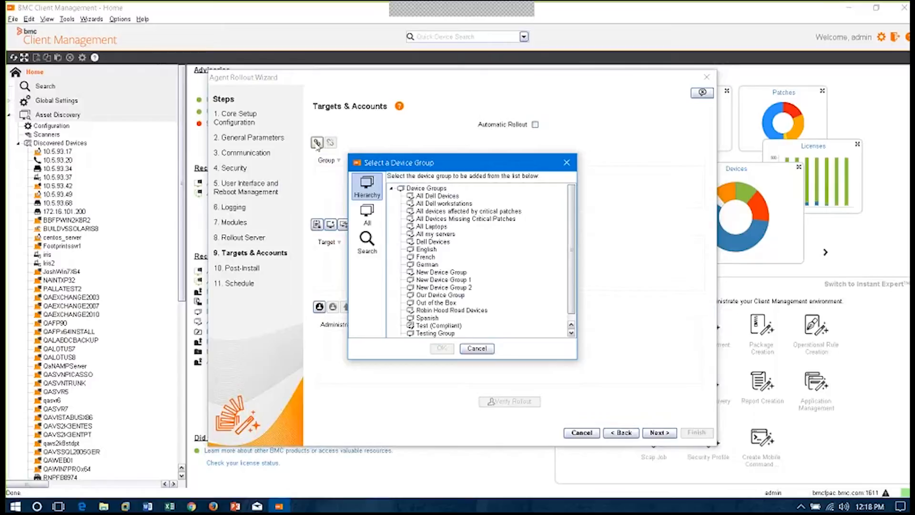
pyautogui.click(425, 249)
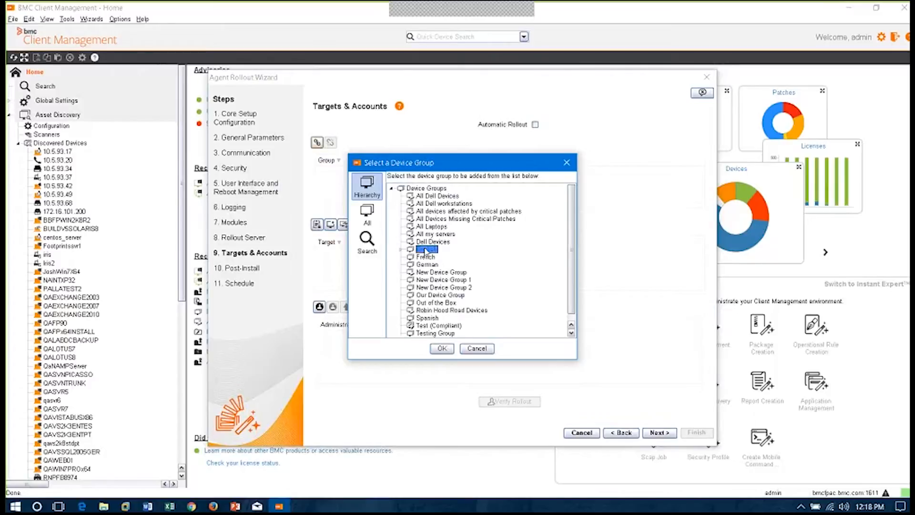
pyautogui.click(402, 249)
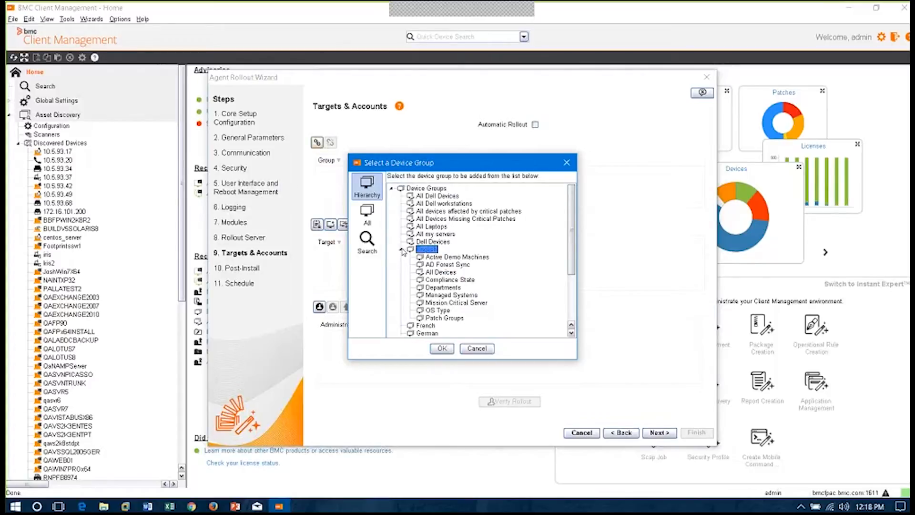
pyautogui.doubleClick(440, 266)
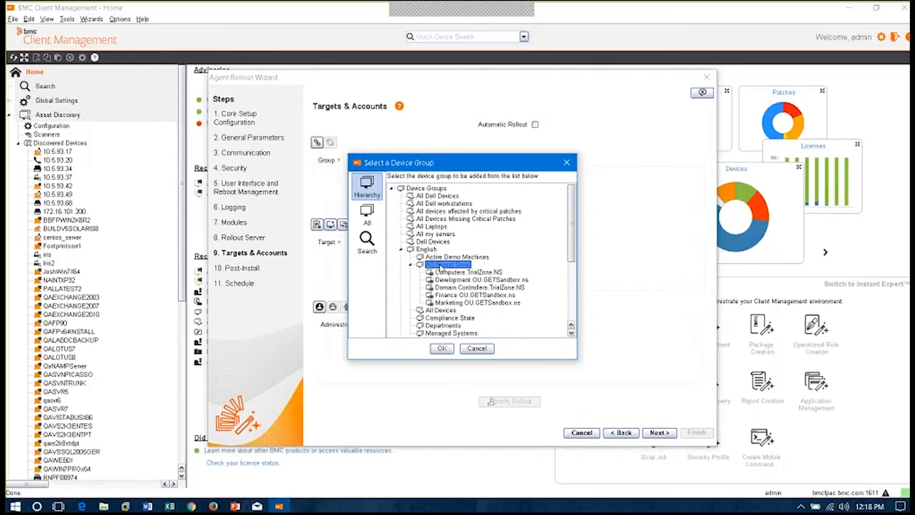
pyautogui.click(451, 295)
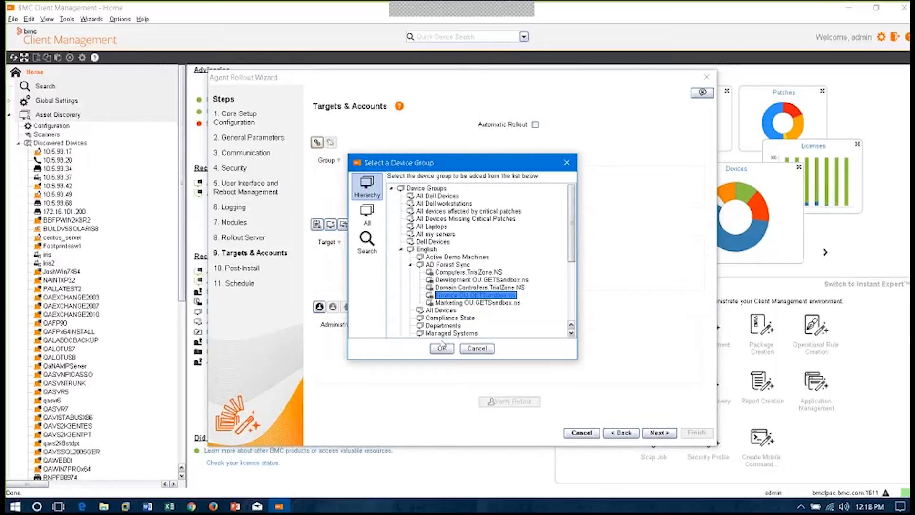
pyautogui.keyDown('ctrl'); pyautogui.click(446, 303); pyautogui.keyUp('ctrl')
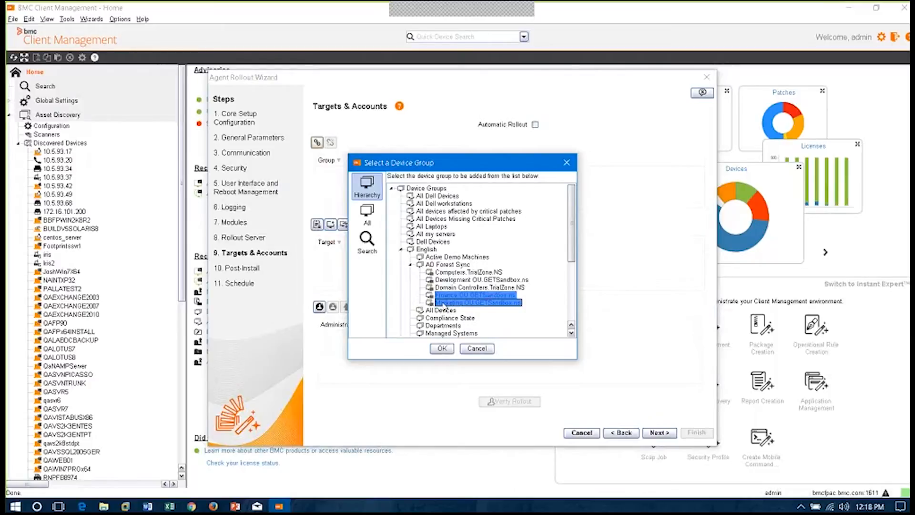
pyautogui.click(443, 349)
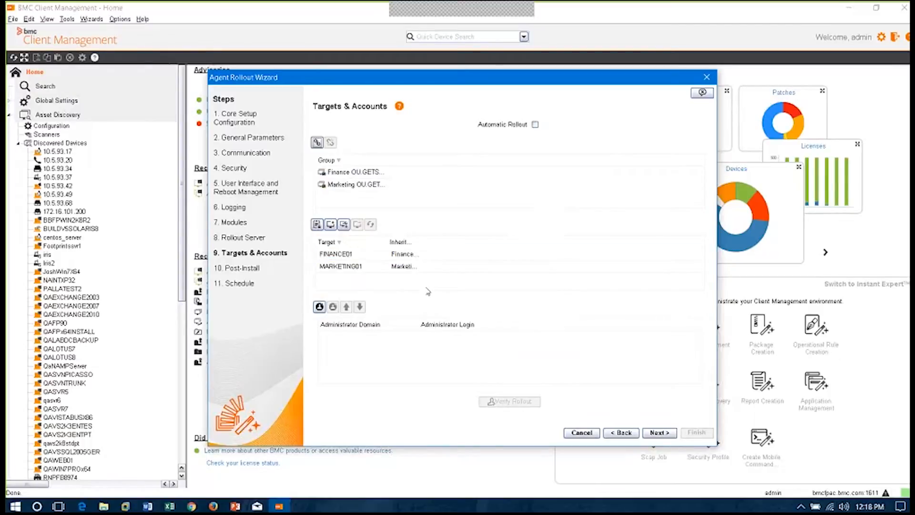
# Add the All Dell Devices group to the rollout targets
pyautogui.click(317, 142)
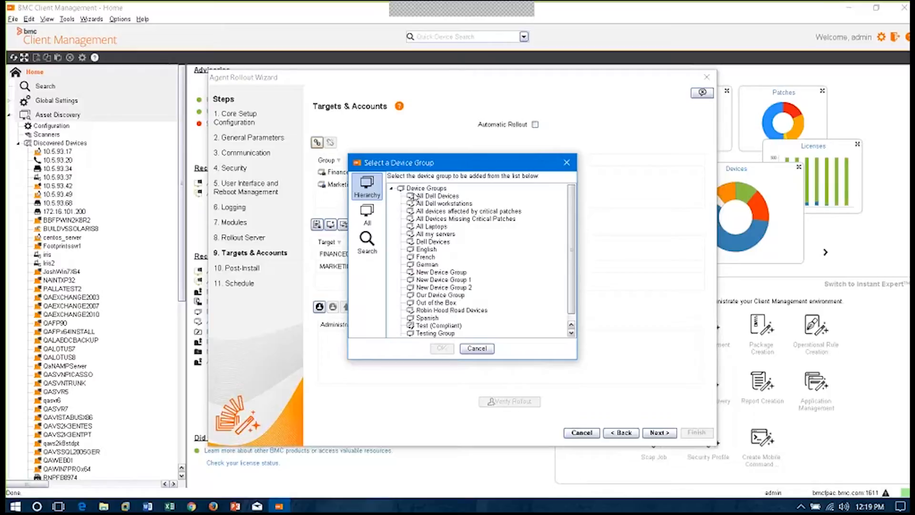
pyautogui.click(444, 199)
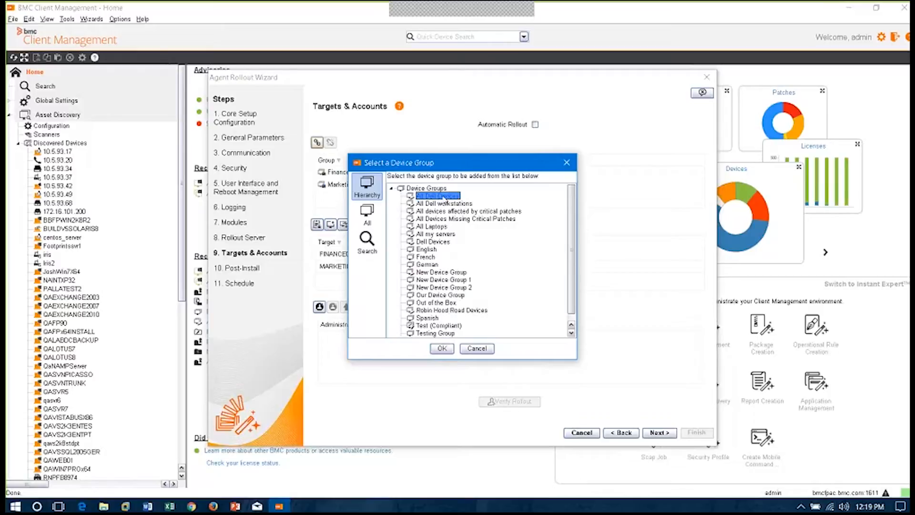
pyautogui.click(442, 348)
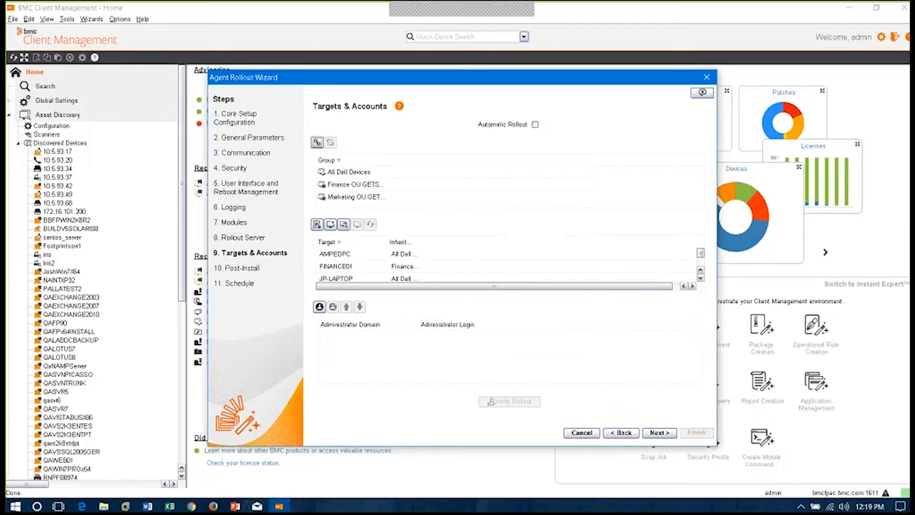
# Add the All Windows OS's group from English > OS Type to the rollout targets
pyautogui.click(317, 142)
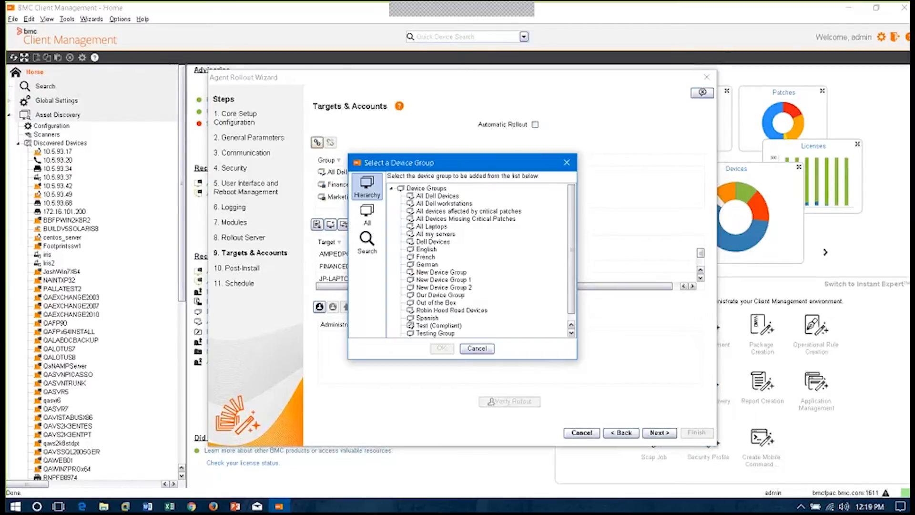
pyautogui.doubleClick(426, 249)
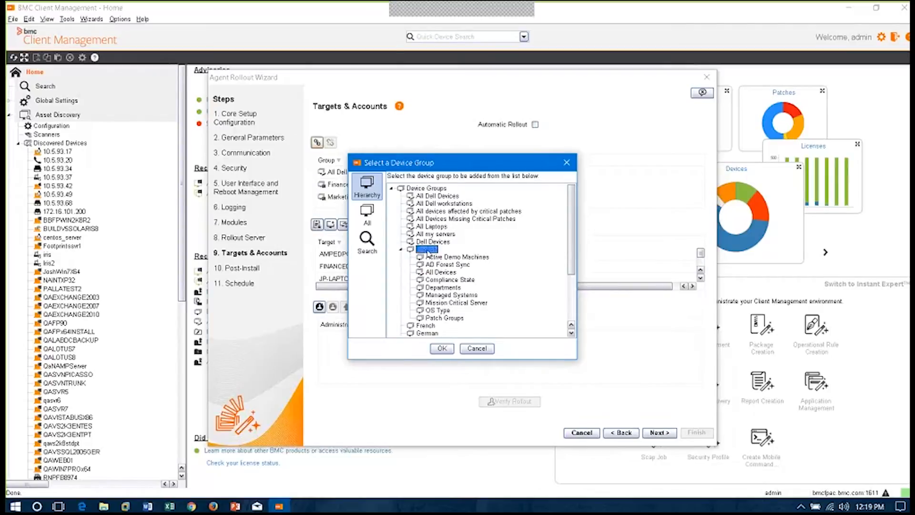
pyautogui.doubleClick(436, 310)
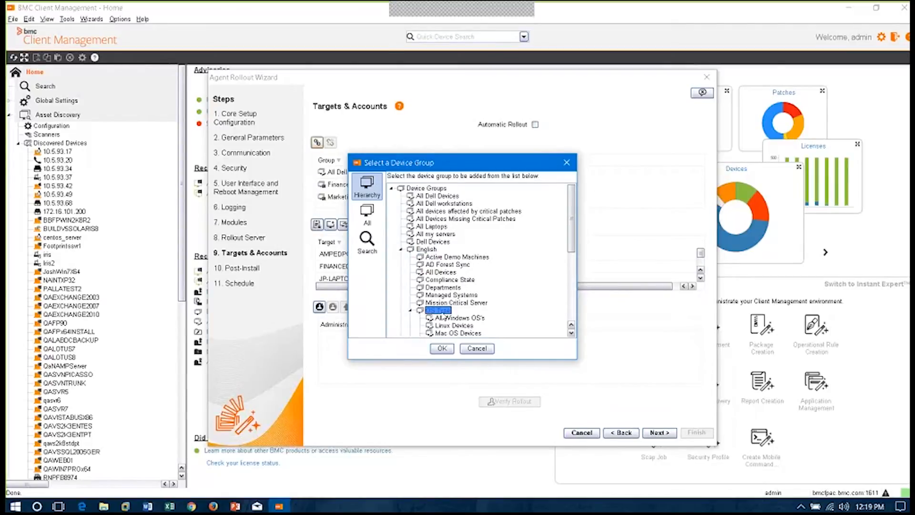
pyautogui.click(441, 318)
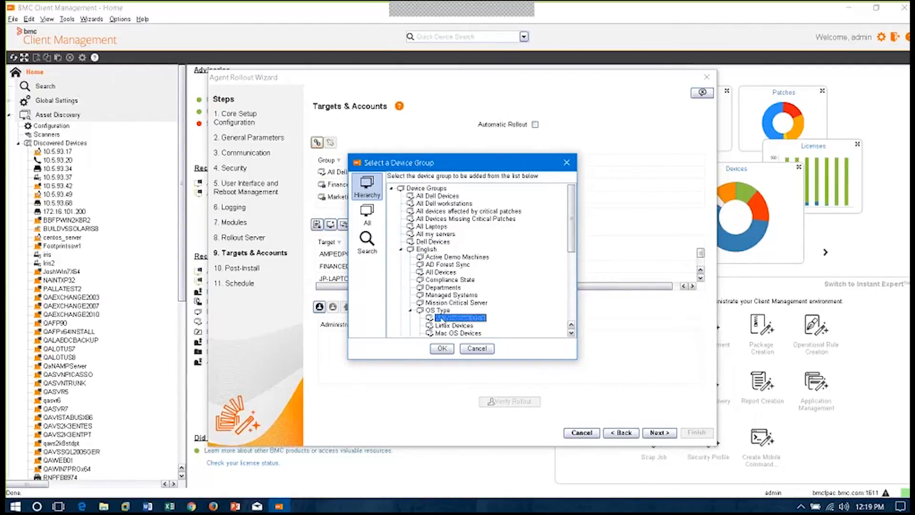
pyautogui.click(442, 349)
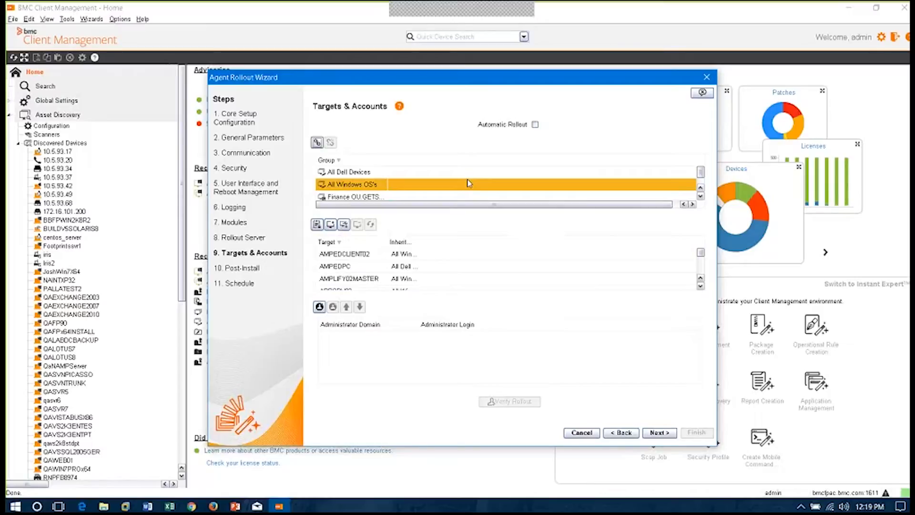
# View the properties for a new administrator account, cancel them, and try to continue past Targets & Accounts without an account
pyautogui.click(318, 306)
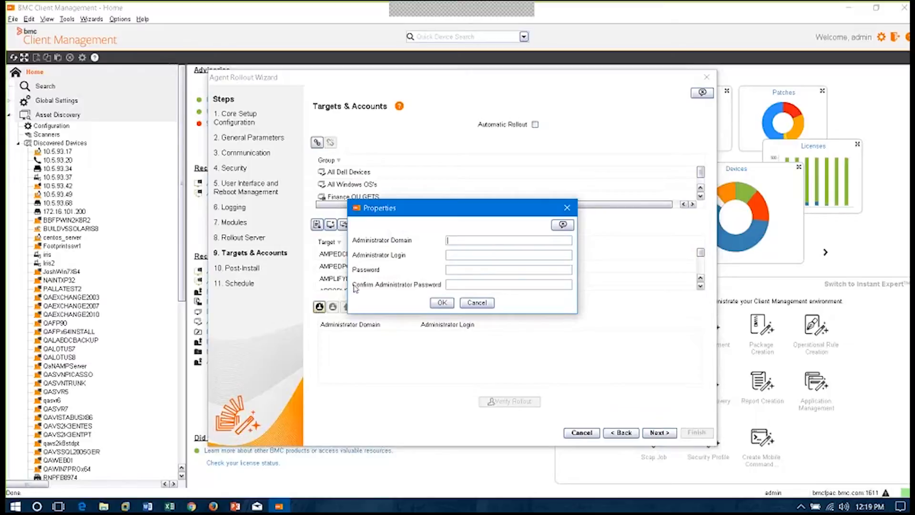
pyautogui.click(481, 304)
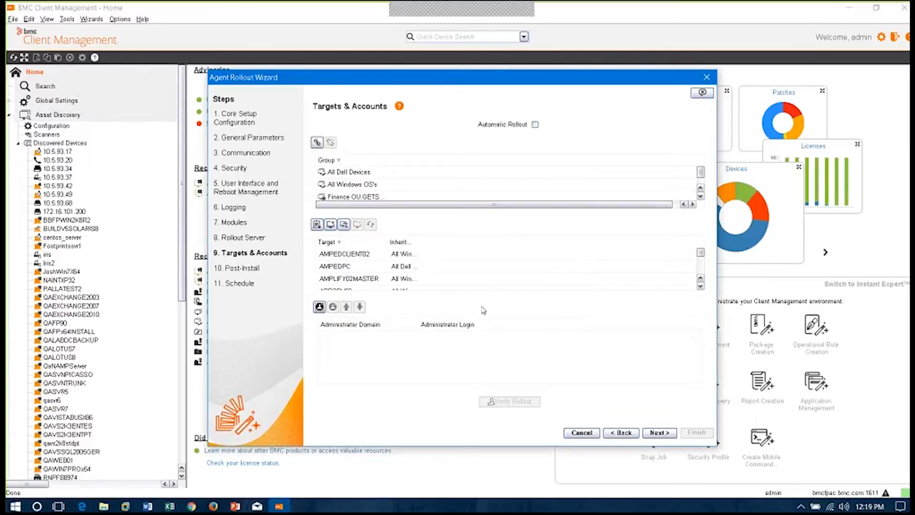
pyautogui.click(667, 432)
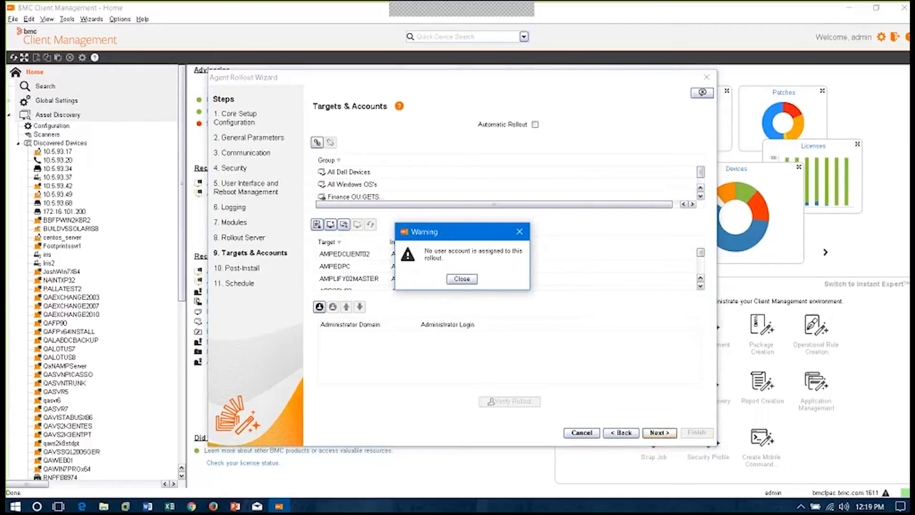
pyautogui.click(465, 280)
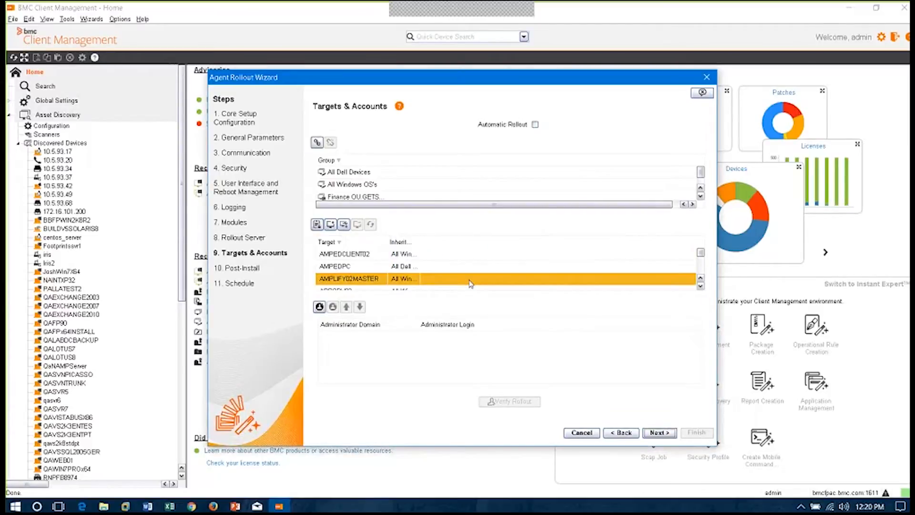
# Add an administrator account with domain test and login test, entering and confirming the administrator password
pyautogui.click(320, 308)
pyautogui.write('testest')
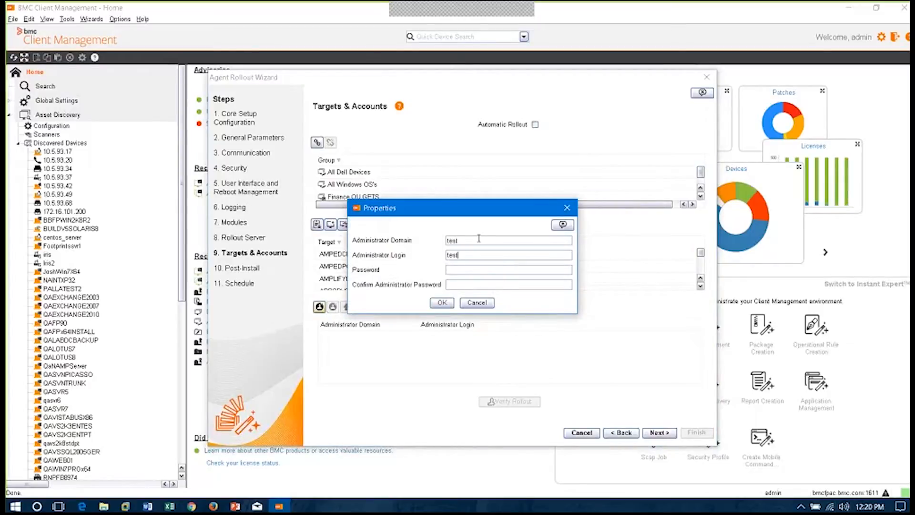
pyautogui.write('test')
pyautogui.press('Tab')
pyautogui.write('test')
pyautogui.click(435, 305)
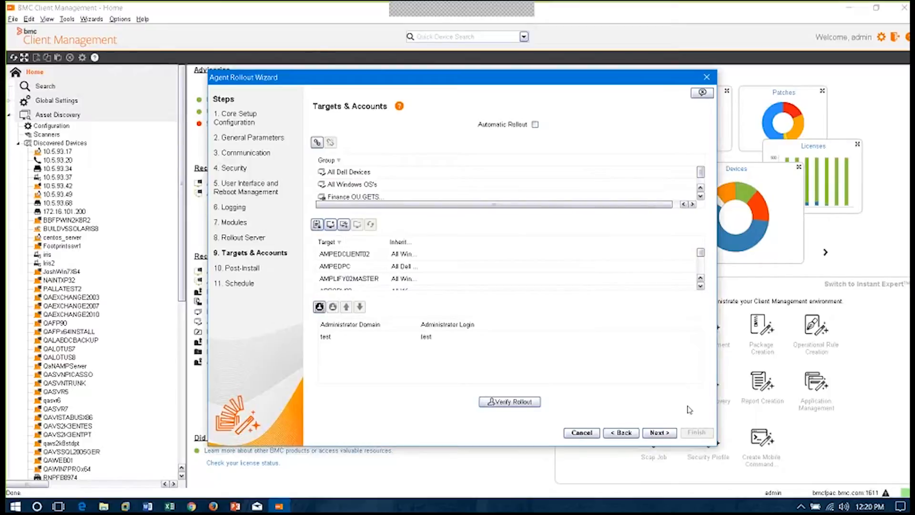
pyautogui.click(564, 280)
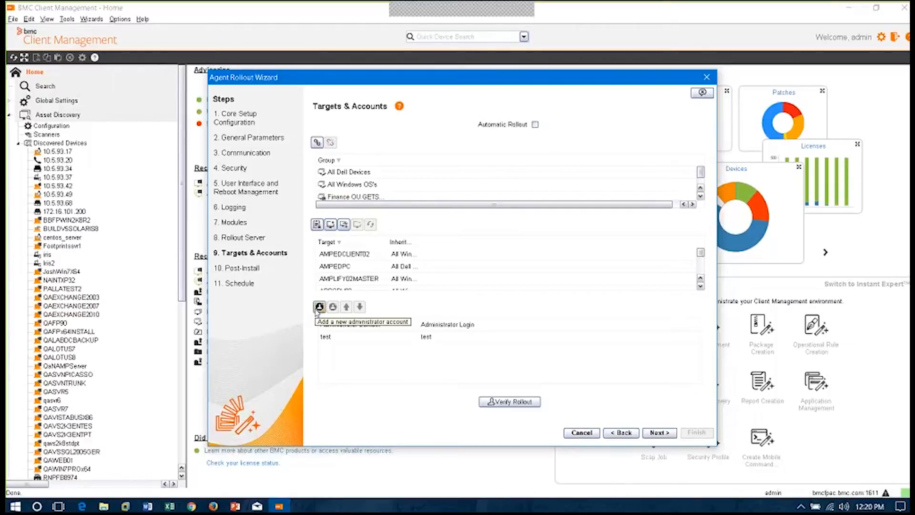
pyautogui.click(416, 339)
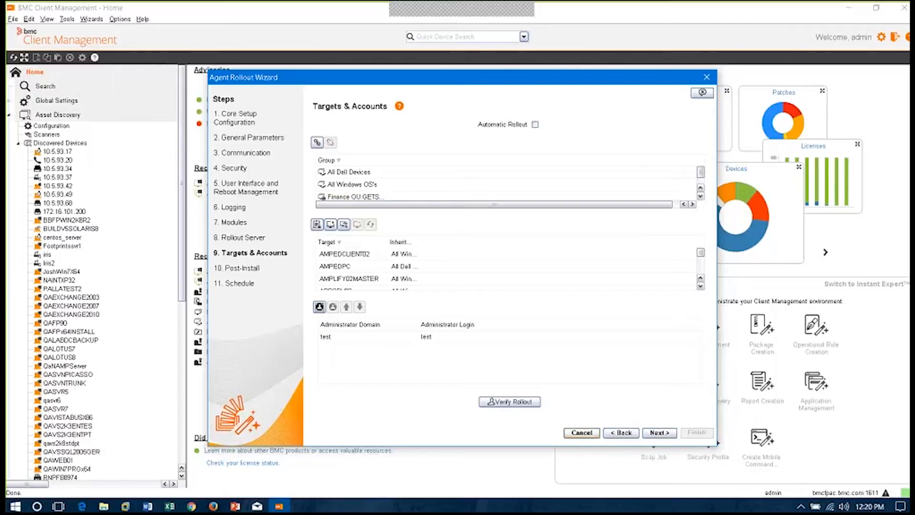
# Set the rollout schedule to Run repeatedly on a schedule, then cancel the Agent Rollout wizard
pyautogui.click(658, 433)
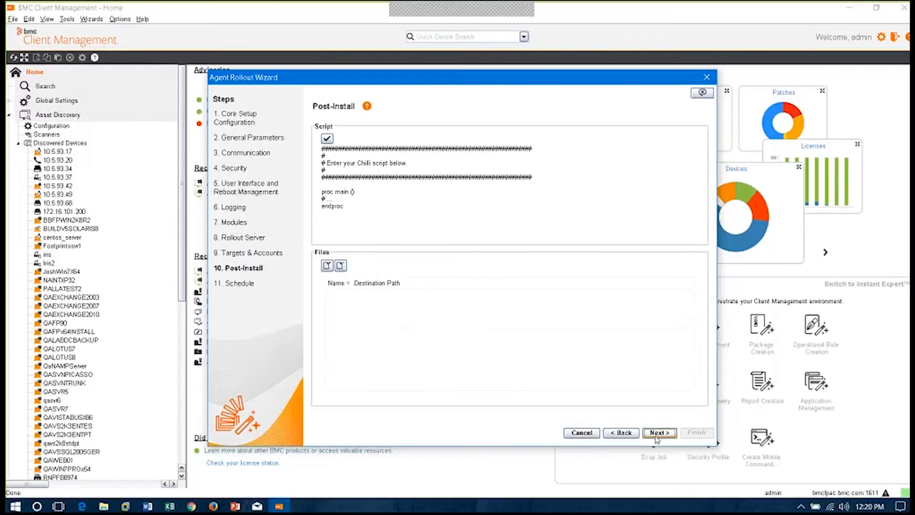
pyautogui.click(657, 434)
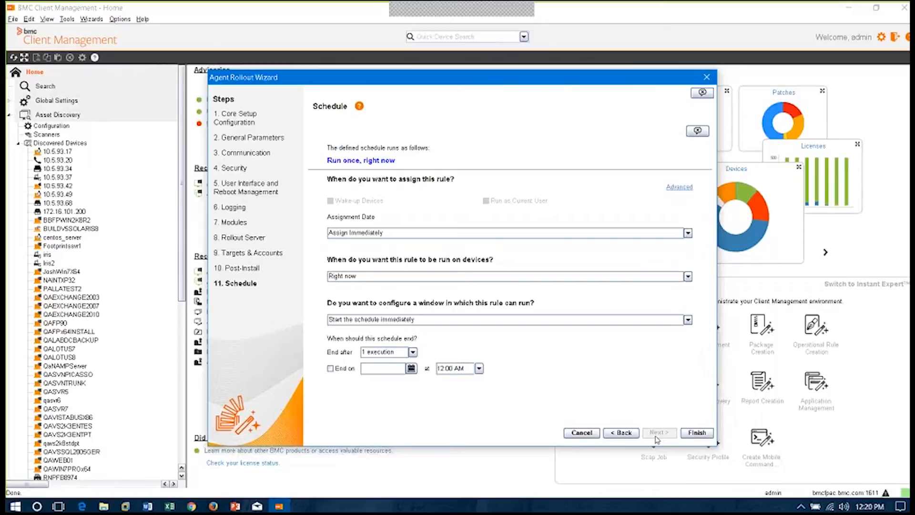
pyautogui.click(687, 276)
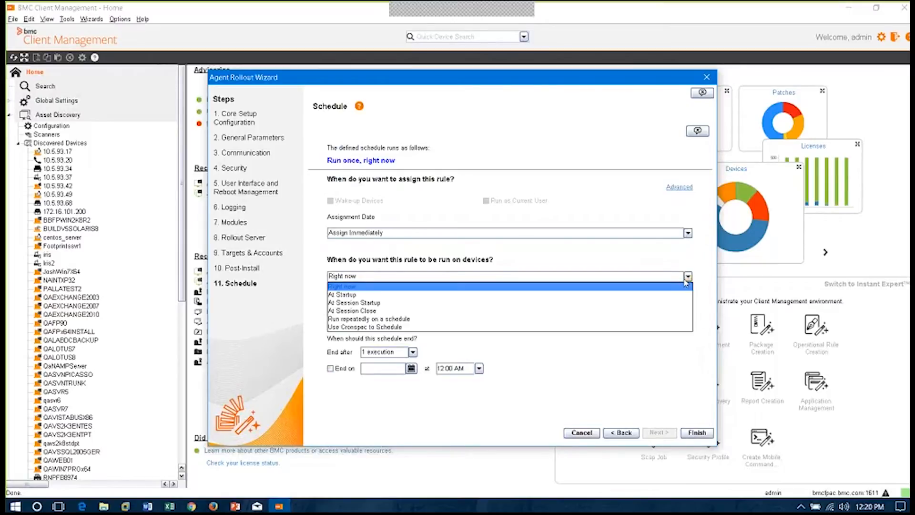
pyautogui.click(676, 323)
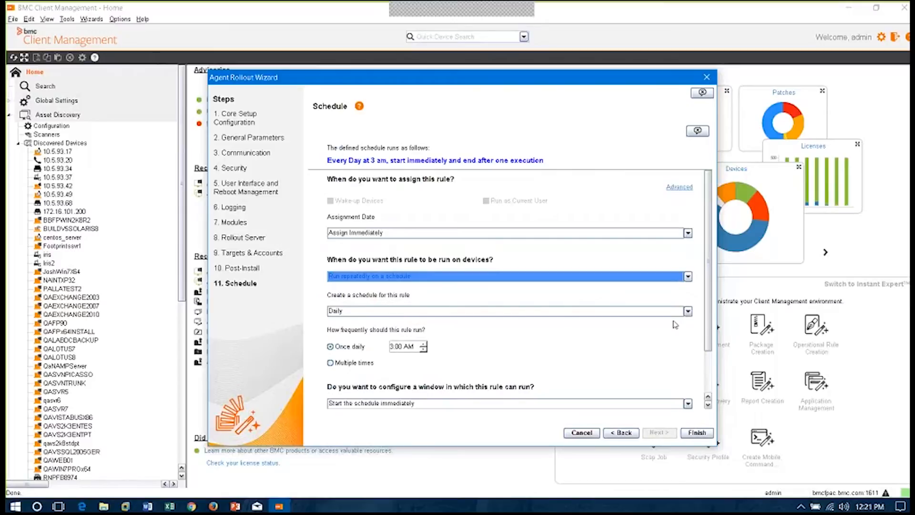
pyautogui.click(581, 433)
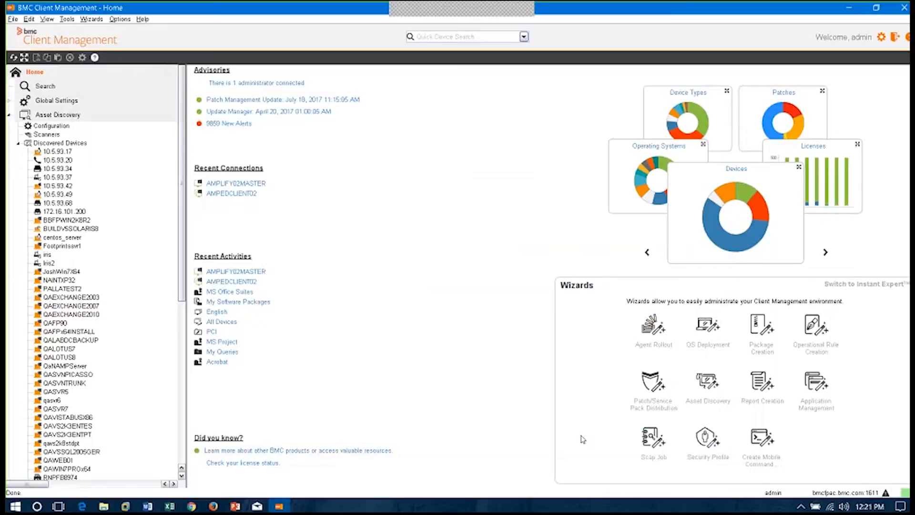
# Open the Discovered Devices list and view the Lifecycle Status options for BBFPWIN2K8R2 and PALLATEST2
pyautogui.click(53, 143)
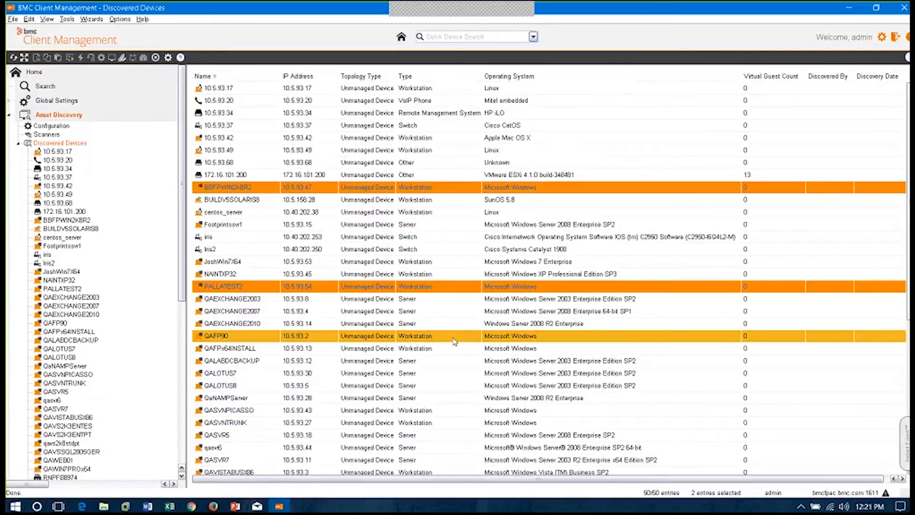
pyautogui.rightClick(318, 191)
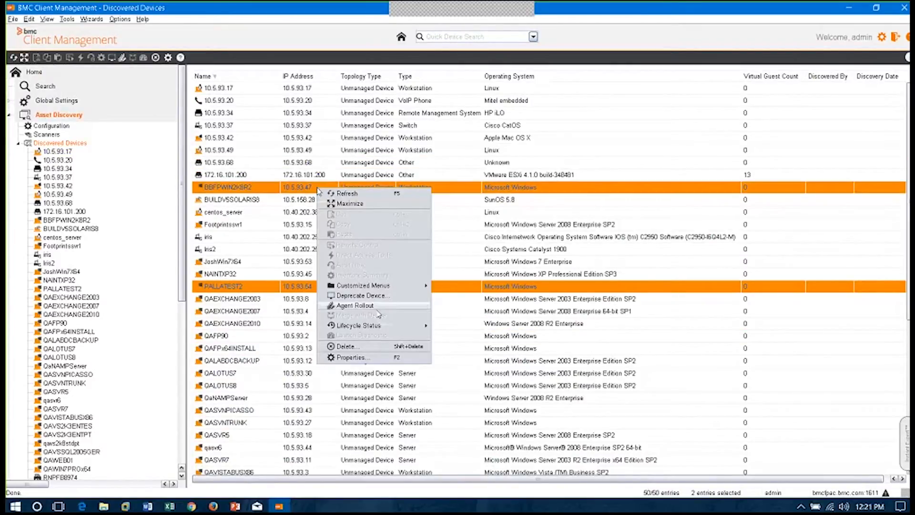
pyautogui.moveTo(379, 328)
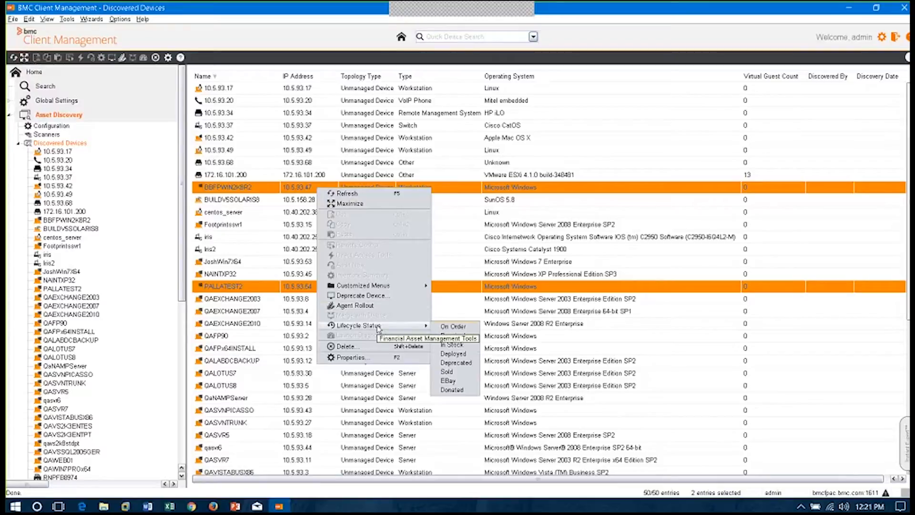
pyautogui.click(266, 188)
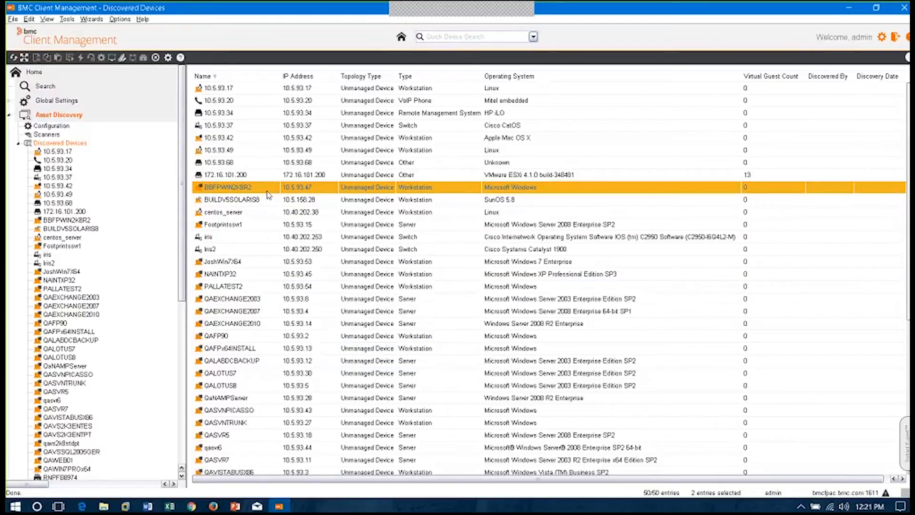
# Open the inventory summary of BBFPWIN2K8R2 and view its software inventory
pyautogui.rightClick(268, 192)
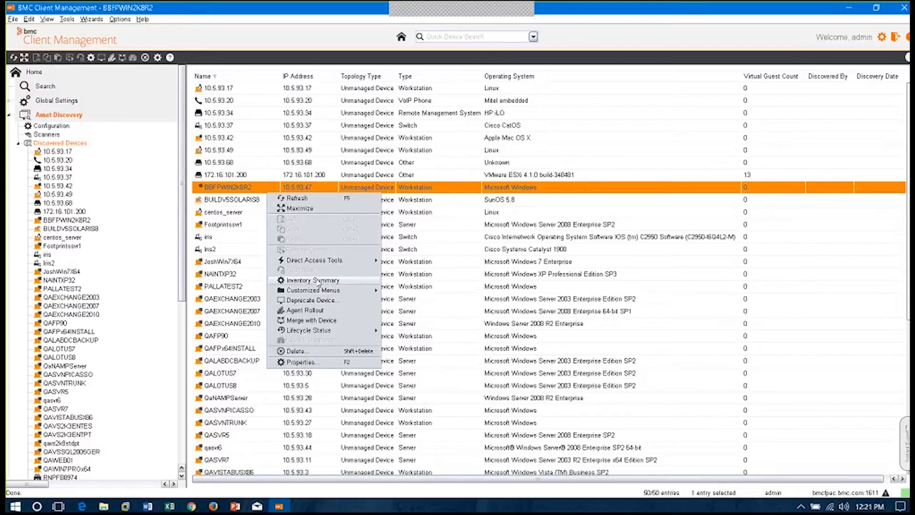
pyautogui.click(319, 281)
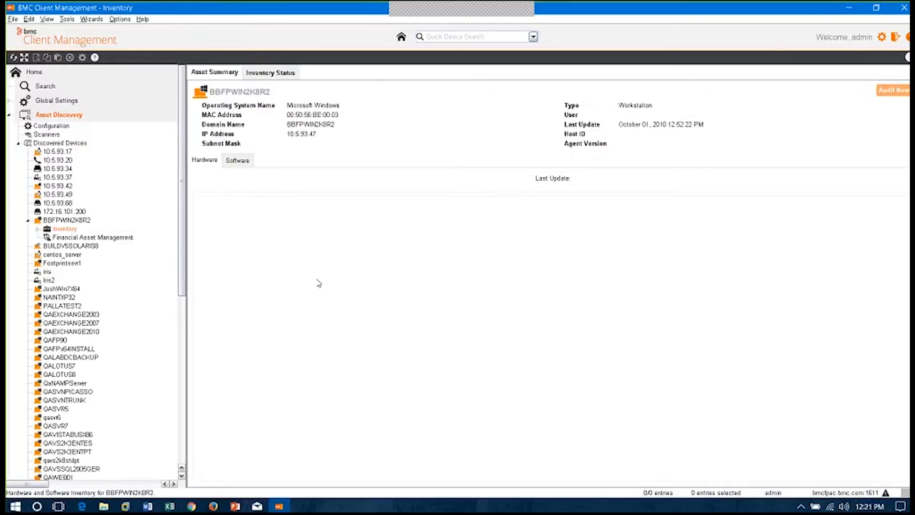
pyautogui.click(240, 161)
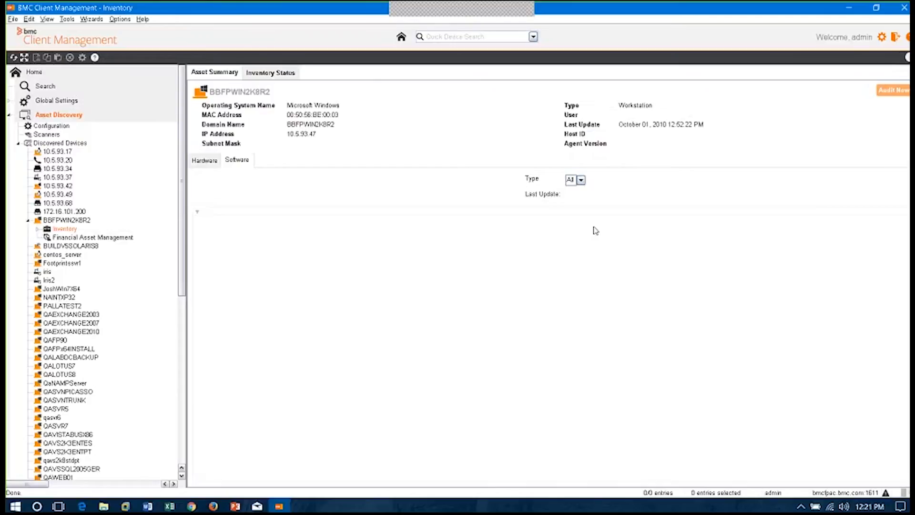
# Collapse Asset Discovery and open the inventory summary of AMPLIFY02MASTER from the Device Topology graph
pyautogui.click(9, 115)
pyautogui.click(57, 131)
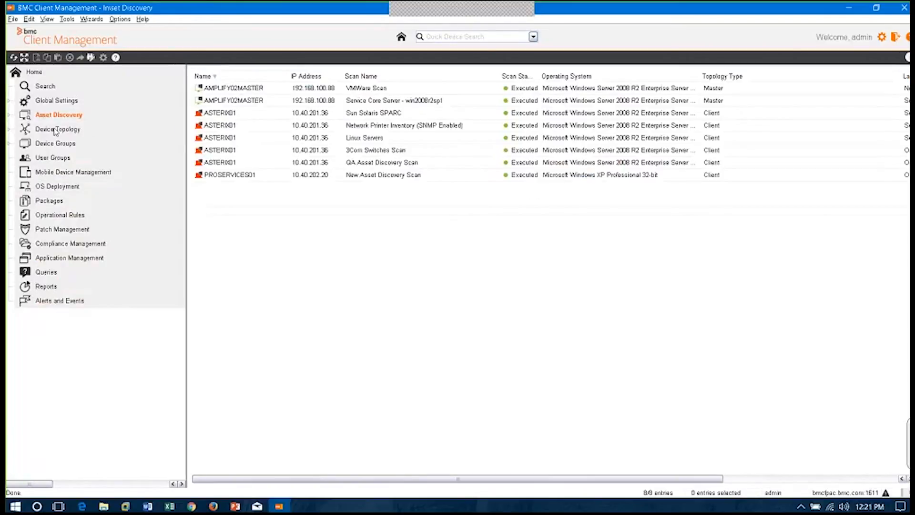
pyautogui.click(554, 299)
pyautogui.rightClick(553, 299)
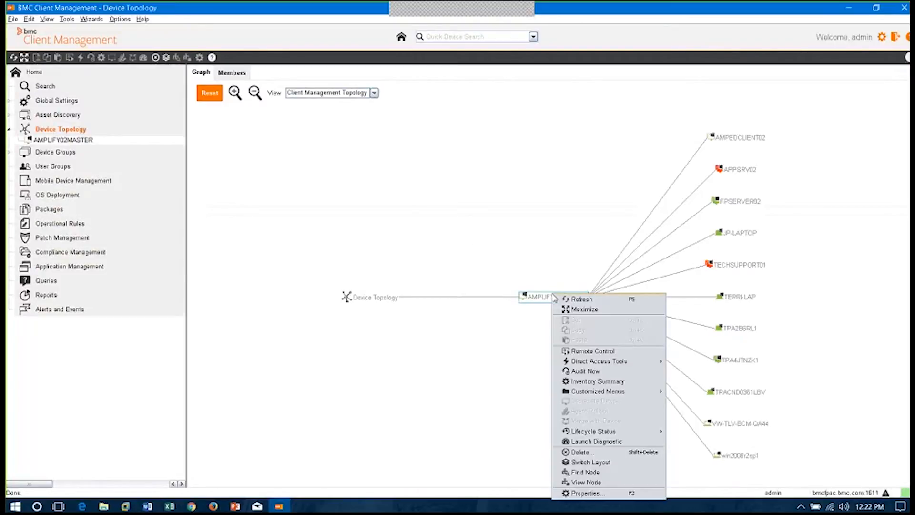
pyautogui.click(610, 381)
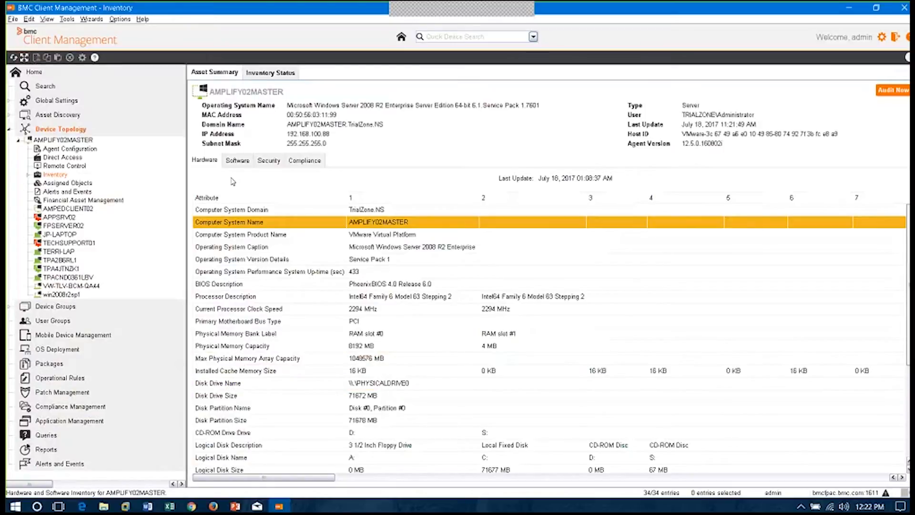
# Review the Software, Security and Compliance sections of AMPLIFY02MASTER's asset summary
pyautogui.click(247, 161)
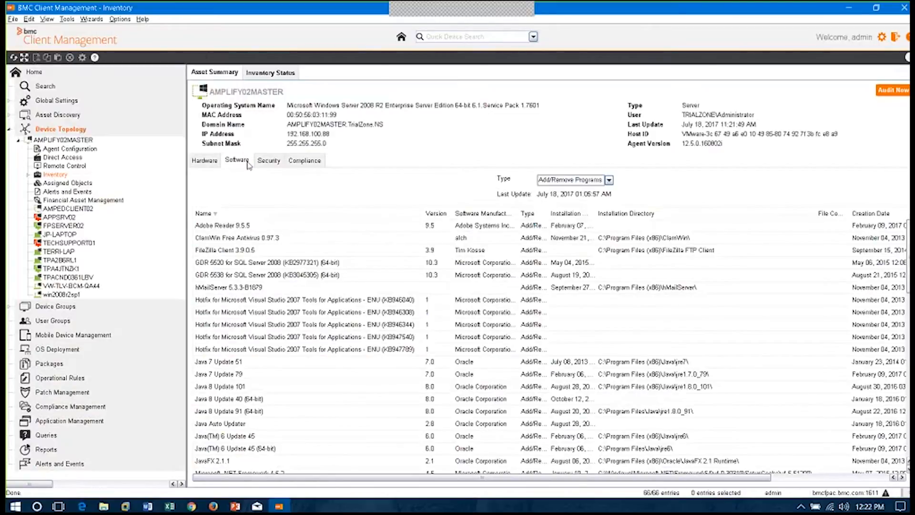
pyautogui.click(275, 163)
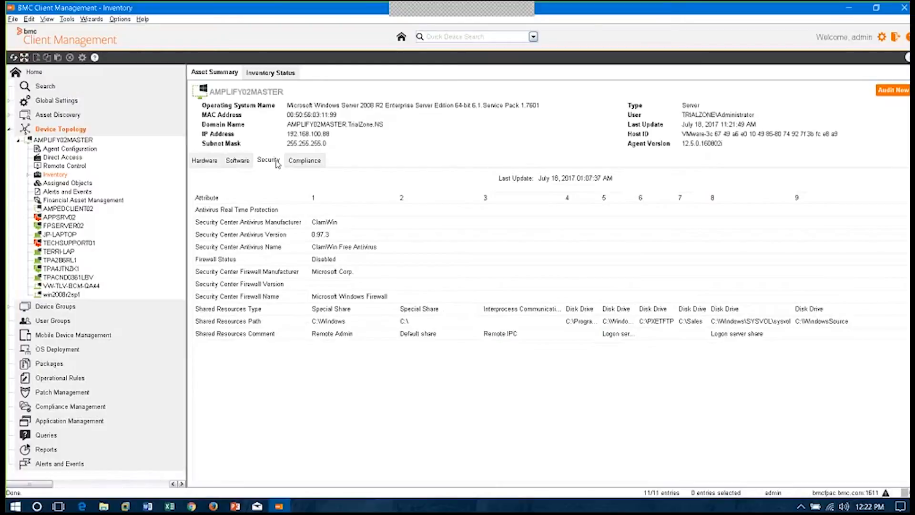
pyautogui.click(315, 162)
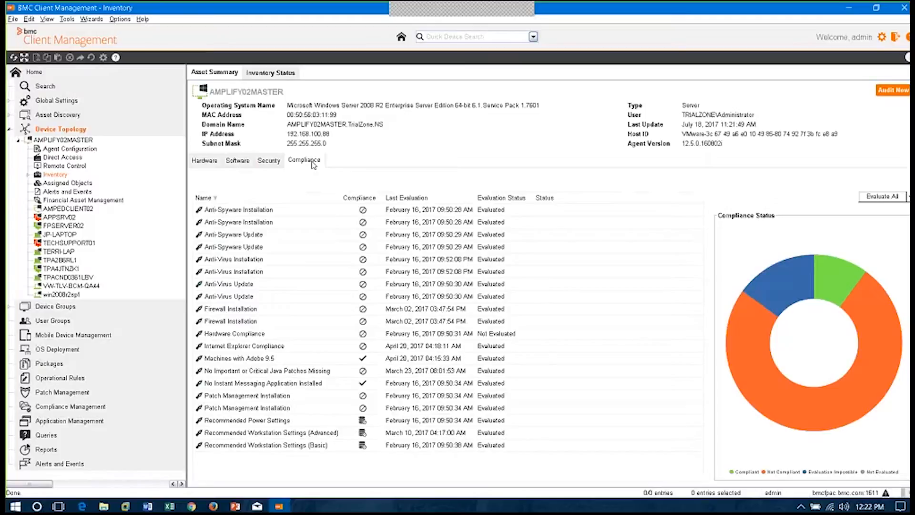
# Open Financial Asset Management for AMPLIFY02MASTER, view its editable financial parameters and cancel without changes
pyautogui.click(106, 202)
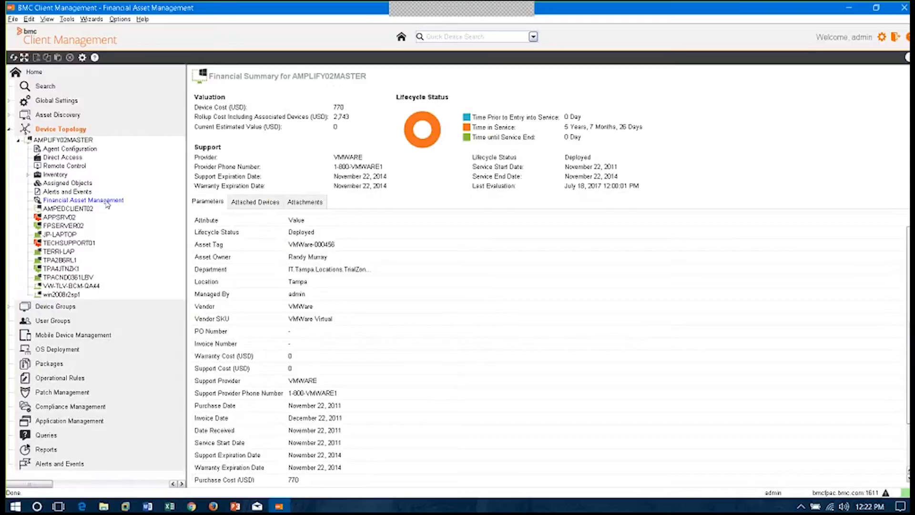
pyautogui.click(413, 335)
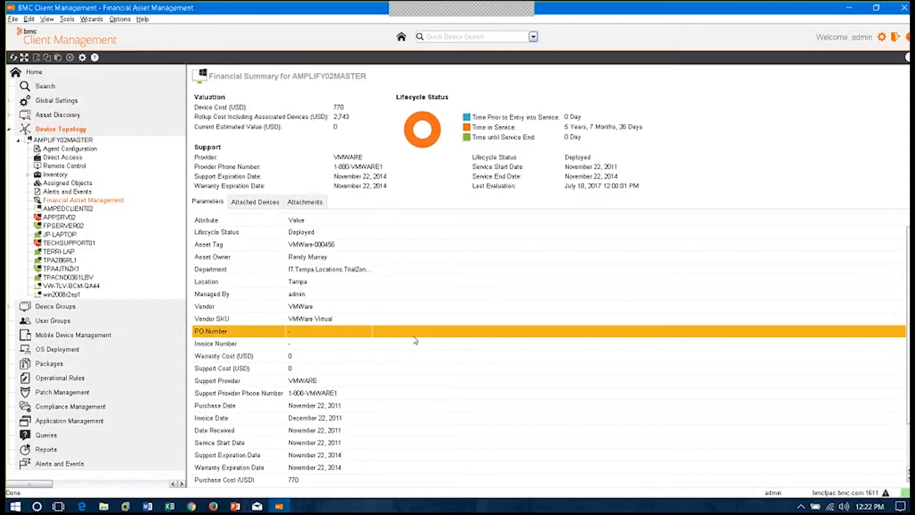
pyautogui.doubleClick(414, 336)
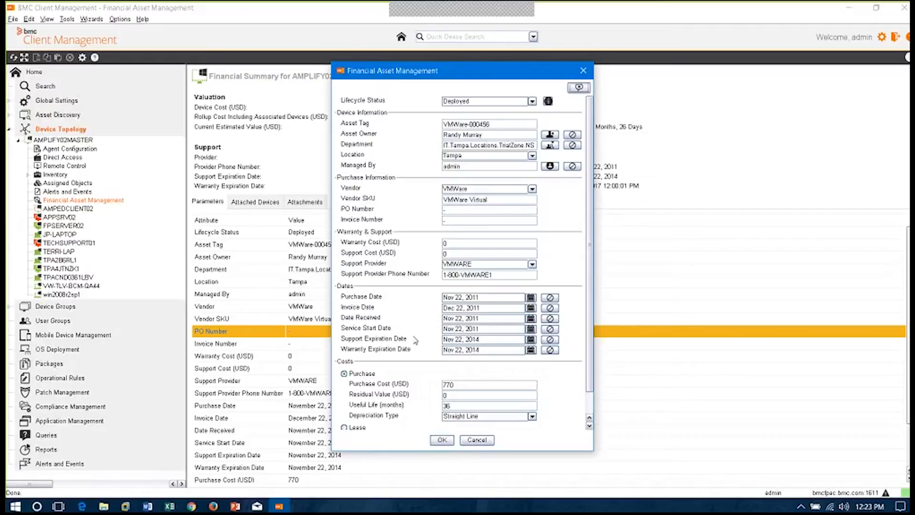
pyautogui.click(477, 440)
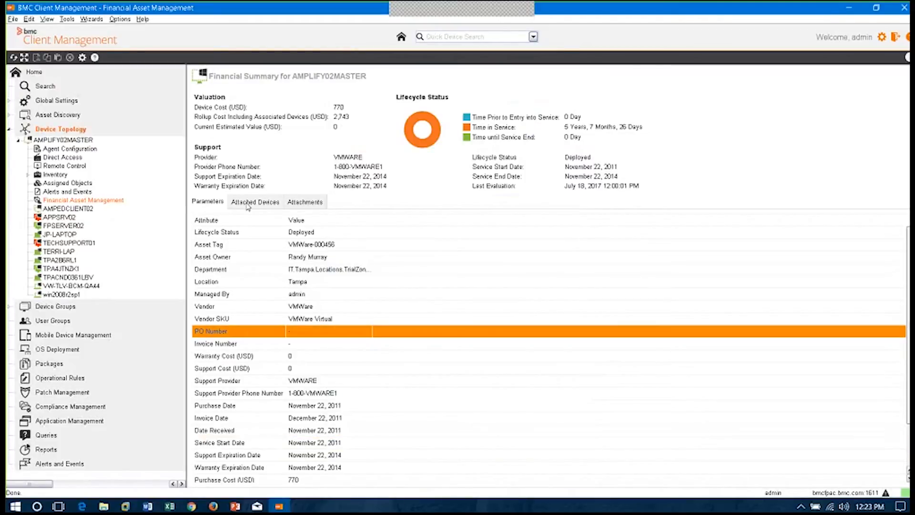
# View the devices attached to AMPLIFY02MASTER and the actions available for attaching children or removing relations
pyautogui.click(247, 205)
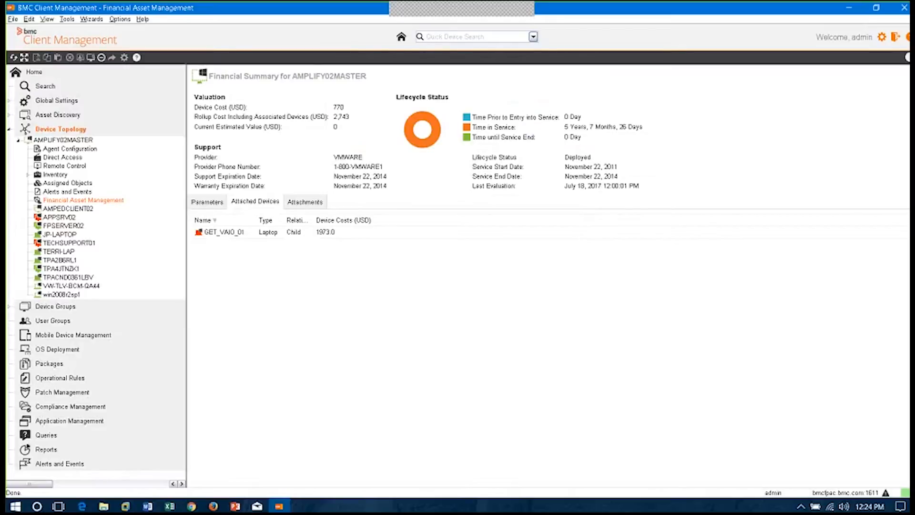
pyautogui.rightClick(296, 261)
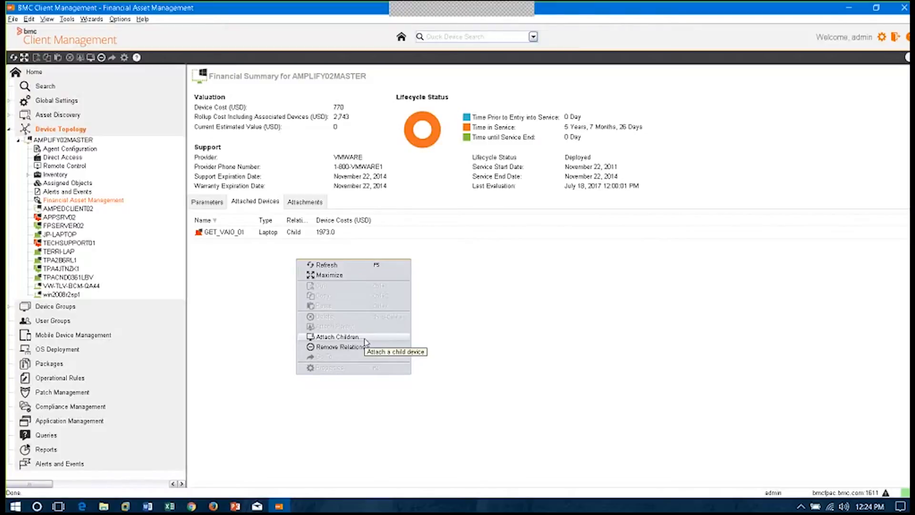
pyautogui.click(259, 123)
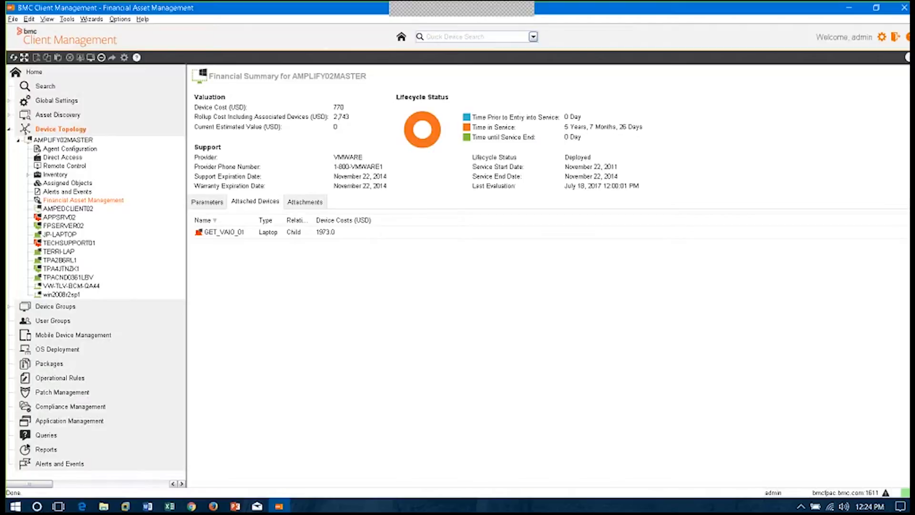
# Remove the child relation to the laptop GET_VAIO_01 from AMPLIFY02MASTER and show the device's file attachments
pyautogui.click(303, 233)
pyautogui.rightClick(308, 234)
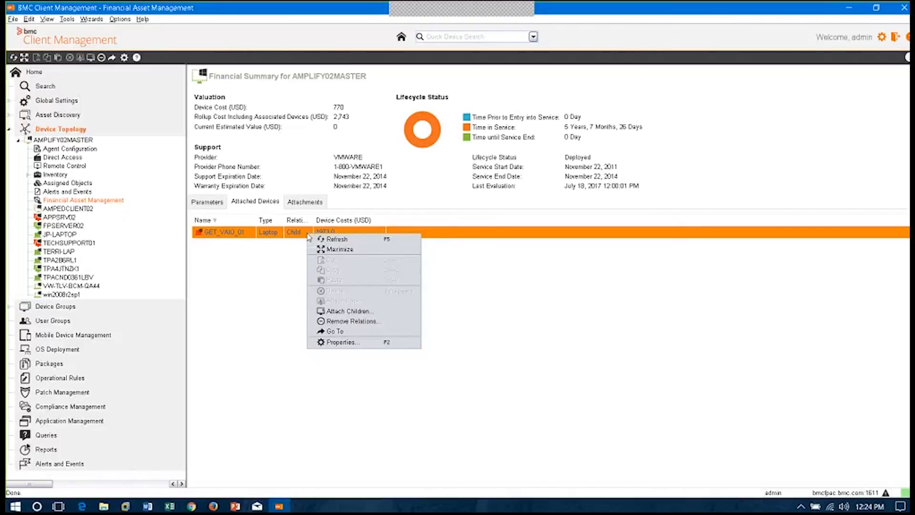
pyautogui.click(377, 321)
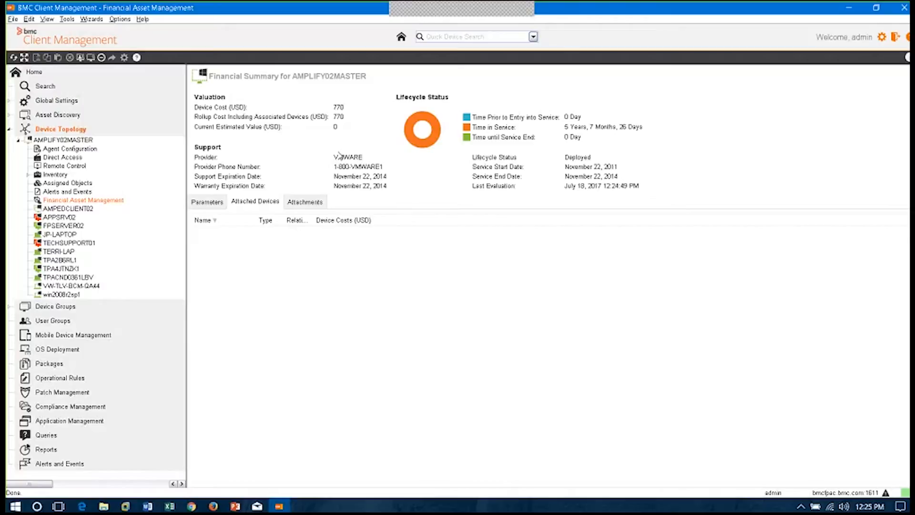
pyautogui.click(303, 202)
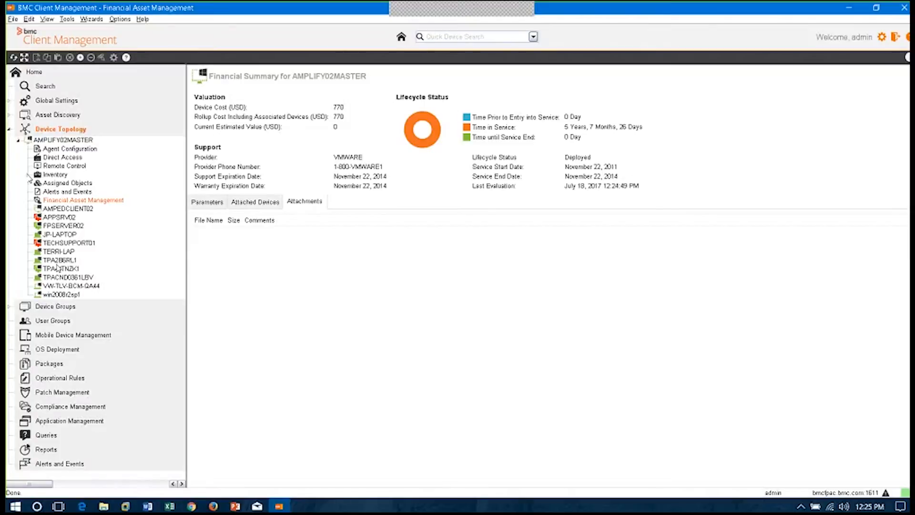
# View the Mobile Devices overview charts in Mobile Device Management and open the Synchronized Mobile Devices list
pyautogui.click(55, 336)
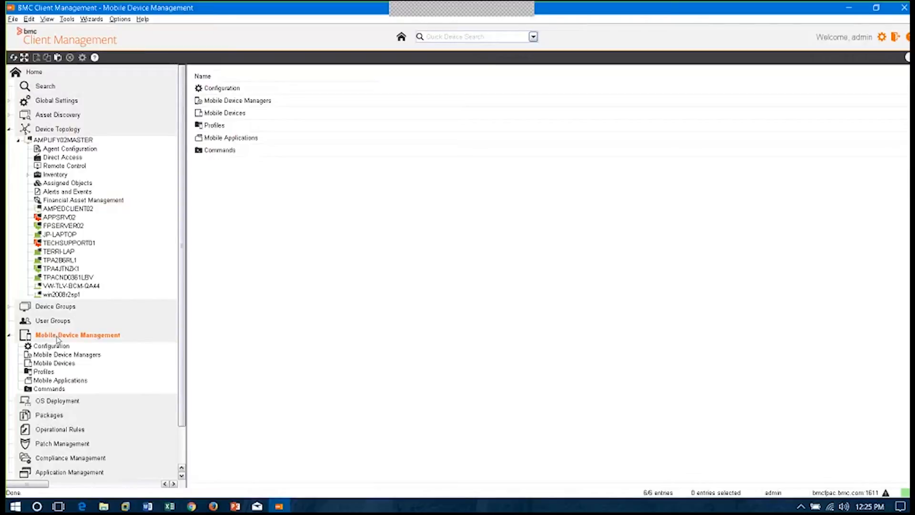
pyautogui.click(70, 364)
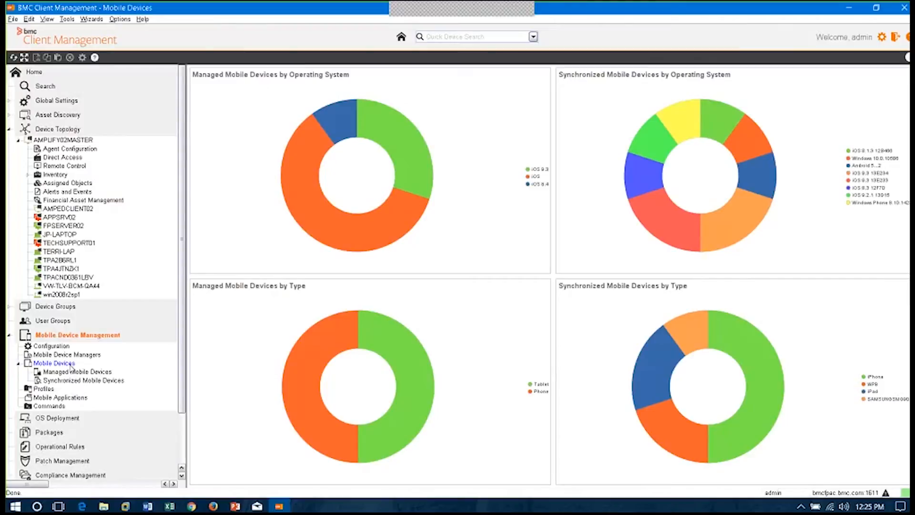
pyautogui.click(652, 169)
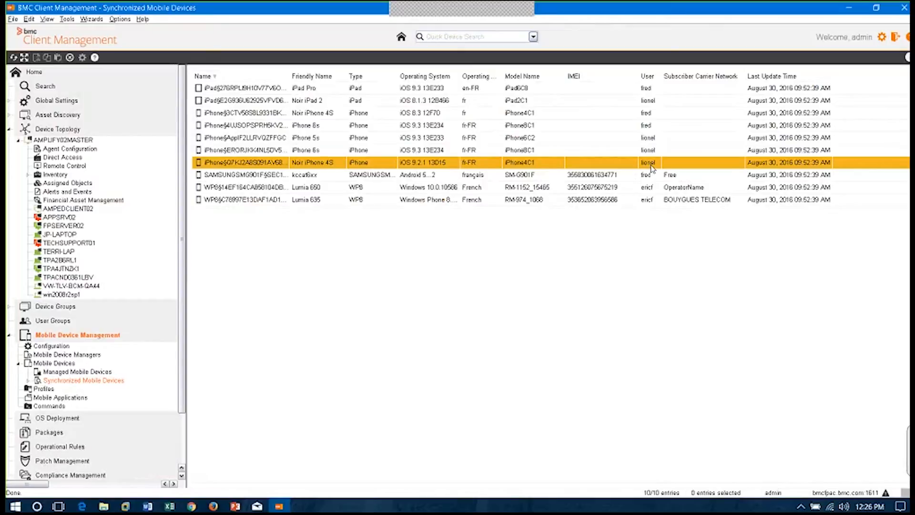
# Open the IT Guest profile in Mobile Device Management and add passcode settings to it
pyautogui.click(42, 389)
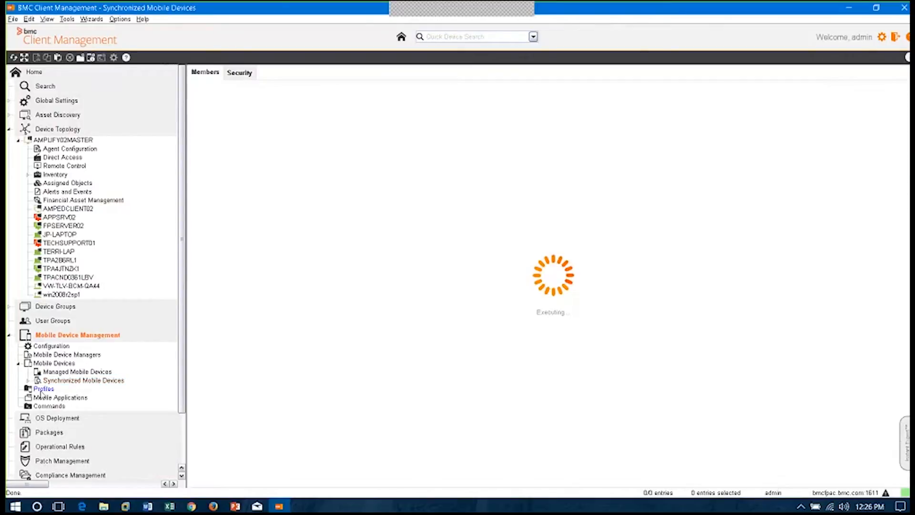
pyautogui.click(18, 389)
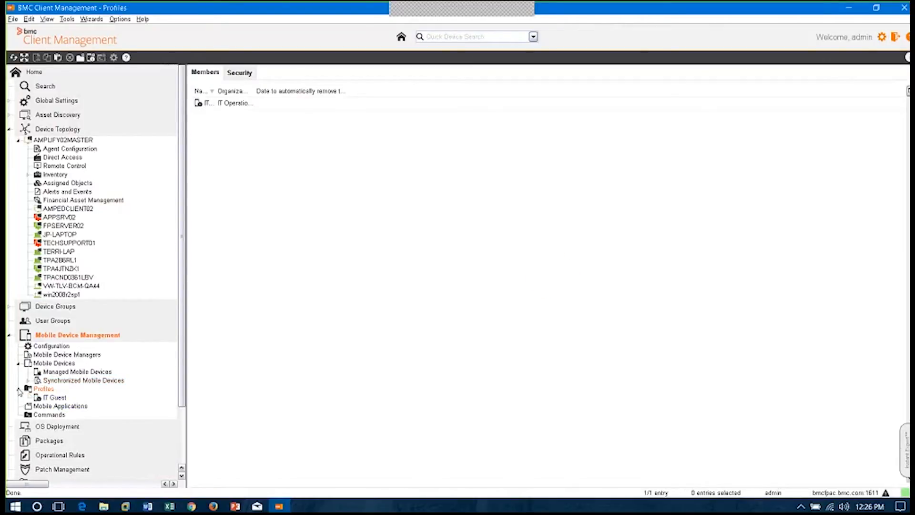
pyautogui.click(53, 397)
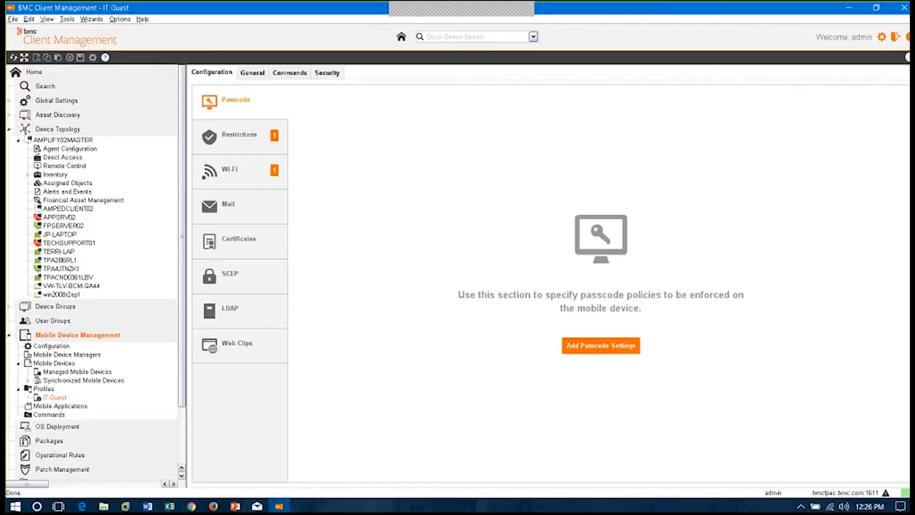
pyautogui.click(601, 344)
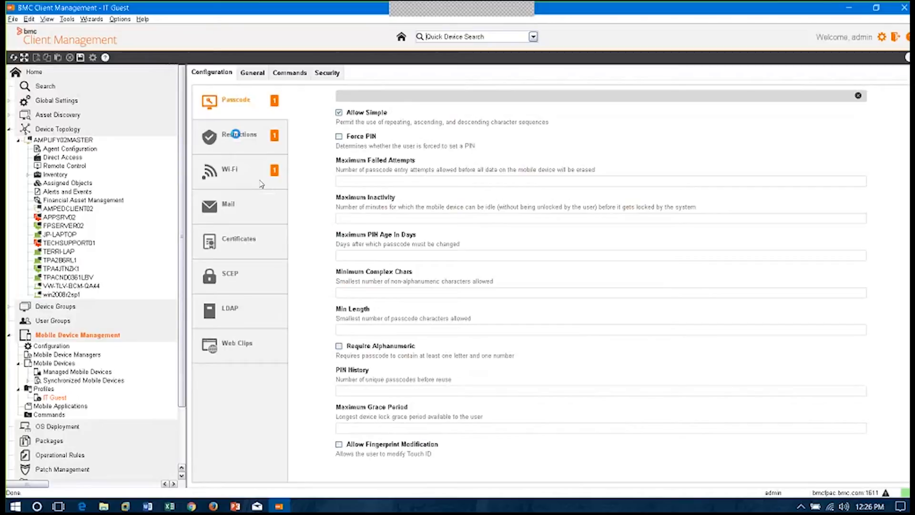
# View the IT Guest profile's Restrictions and Wi-Fi settings, then collapse the Mobile Device Management tree
pyautogui.click(239, 138)
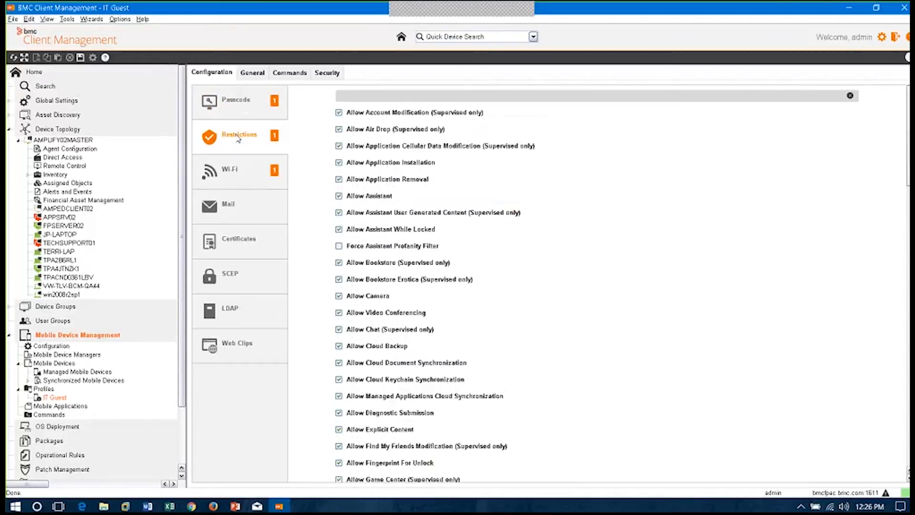
pyautogui.click(249, 174)
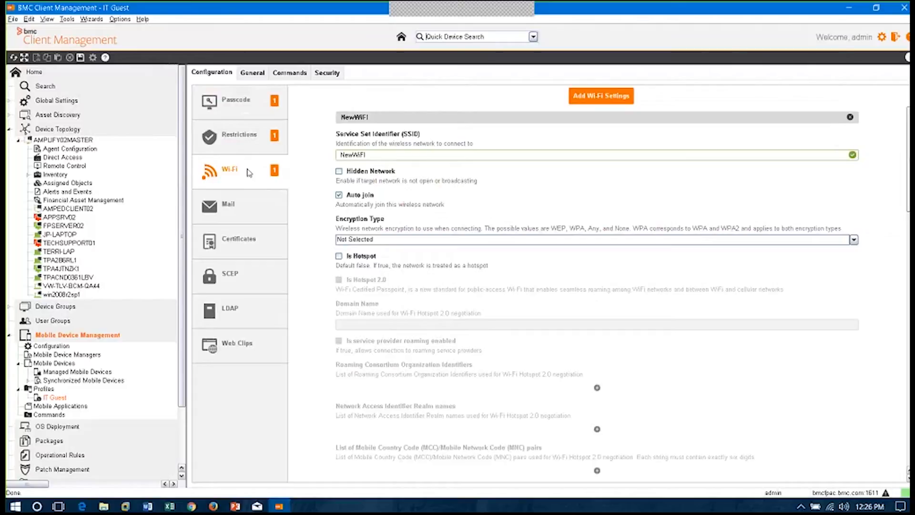
pyautogui.click(18, 363)
pyautogui.click(19, 372)
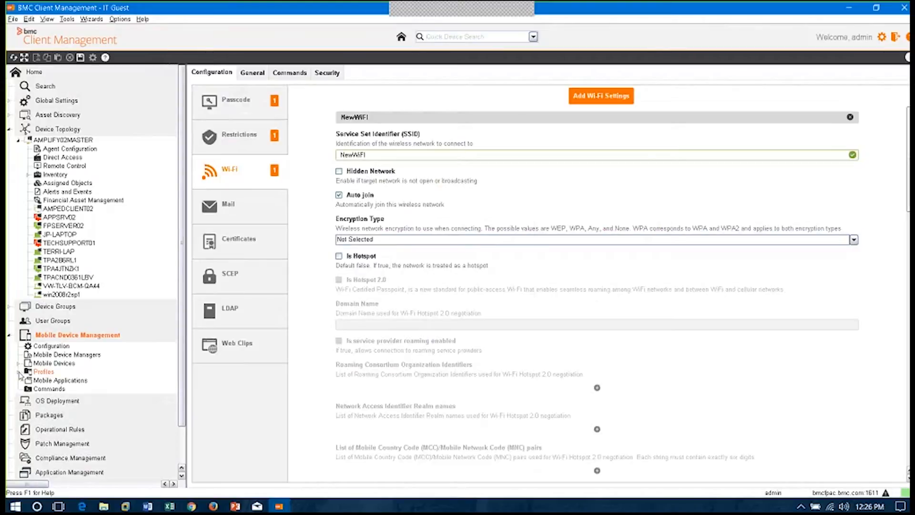
pyautogui.click(447, 281)
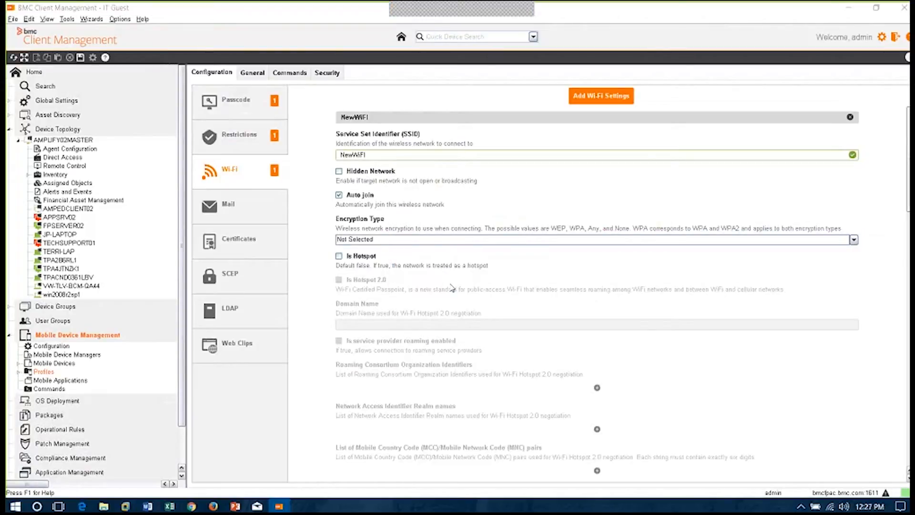
pyautogui.click(9, 335)
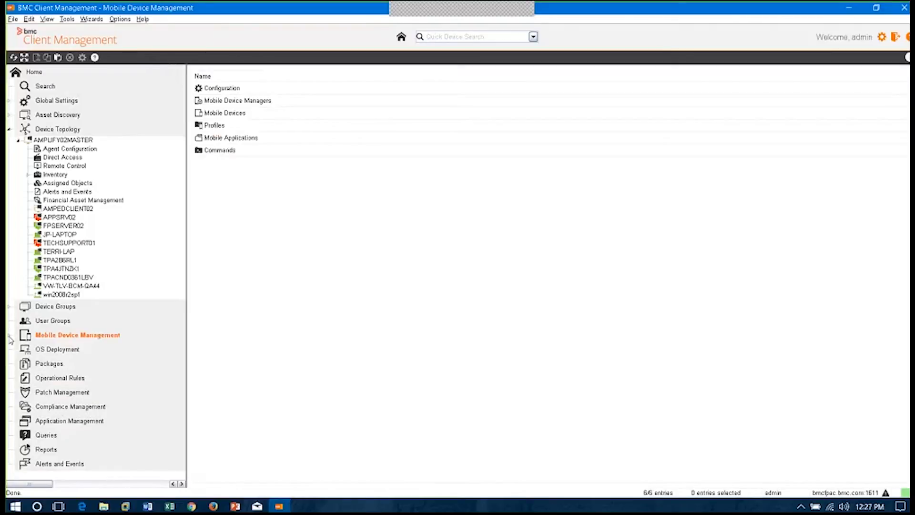
# Start a remote control session on AMPLIFY02MASTER
pyautogui.click(77, 168)
pyautogui.rightClick(78, 170)
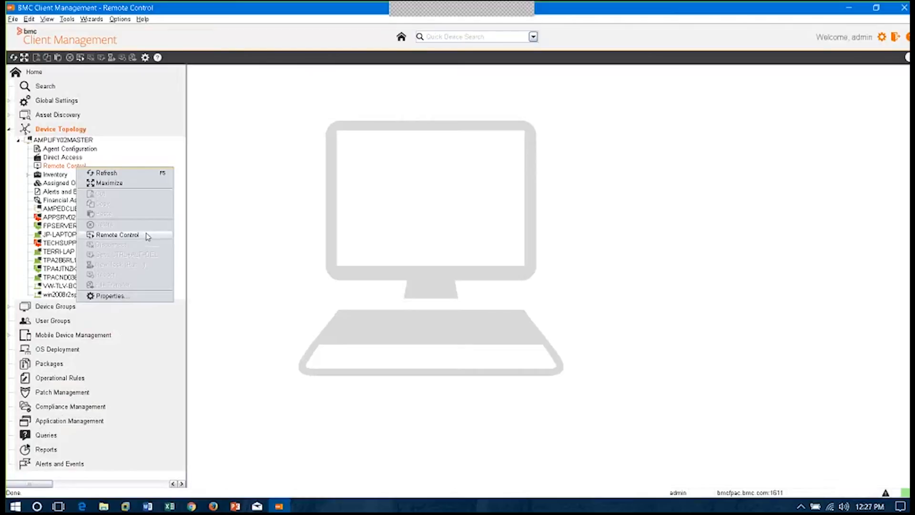
pyautogui.click(118, 234)
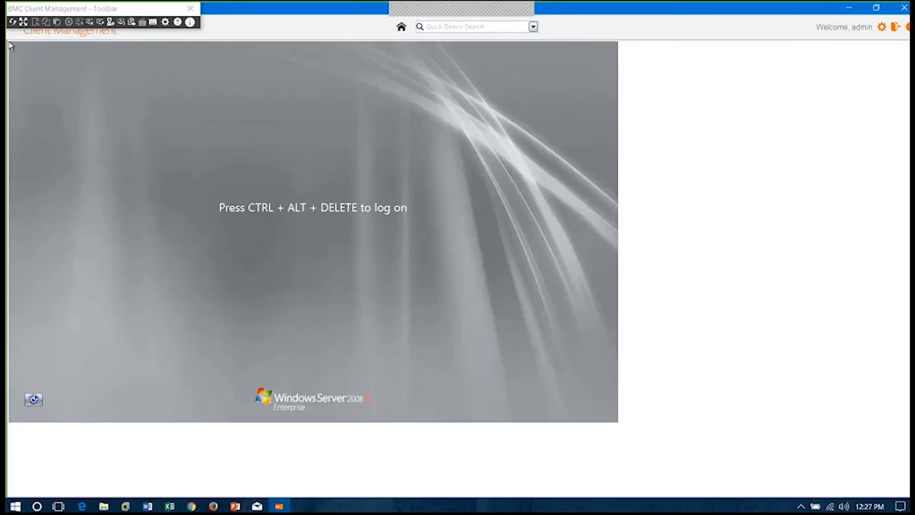
# Send the Ctrl+Alt+Delete command to the remote server and log on with the administrator account's password
pyautogui.click(101, 23)
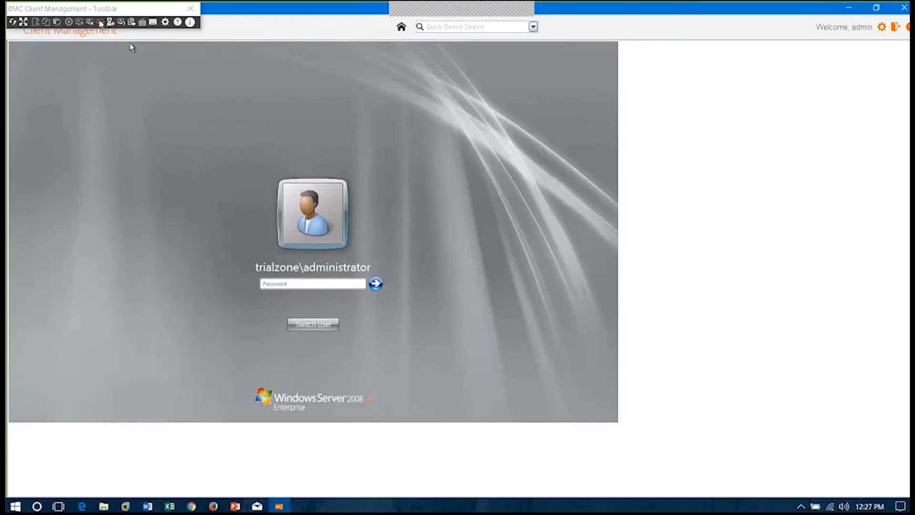
pyautogui.write('********')
pyautogui.press('Return')
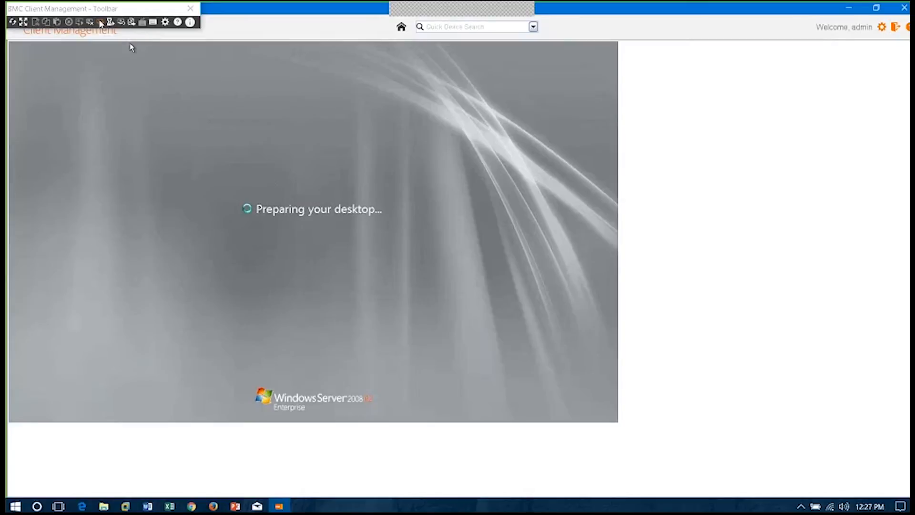
# View the remote control session's properties, cancel without changes and close the console window
pyautogui.click(165, 23)
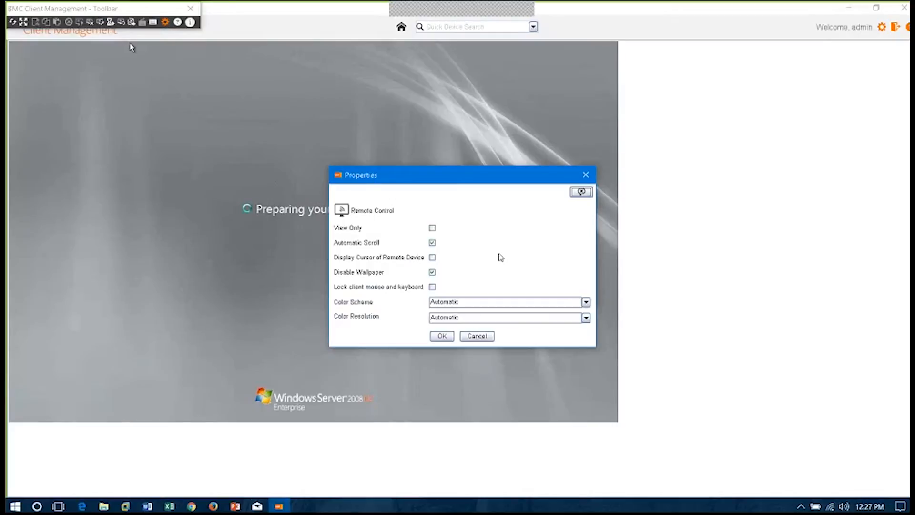
pyautogui.click(487, 336)
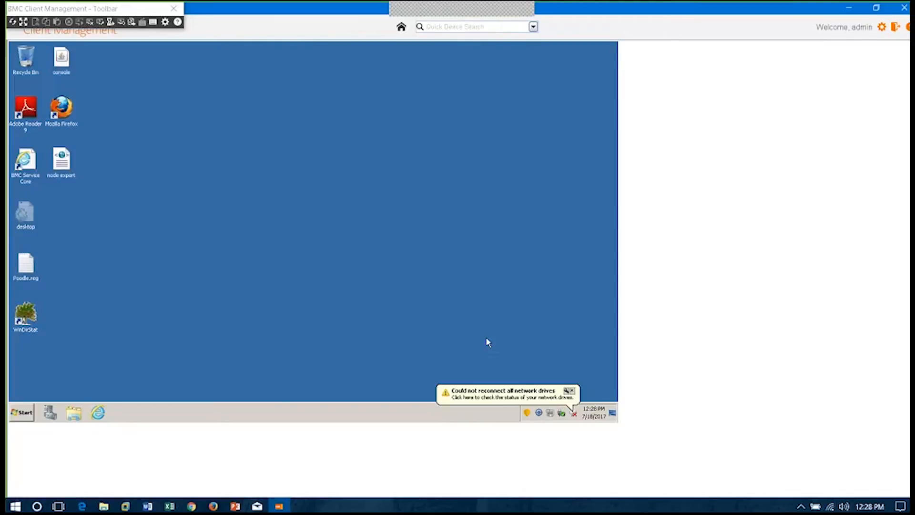
pyautogui.click(904, 8)
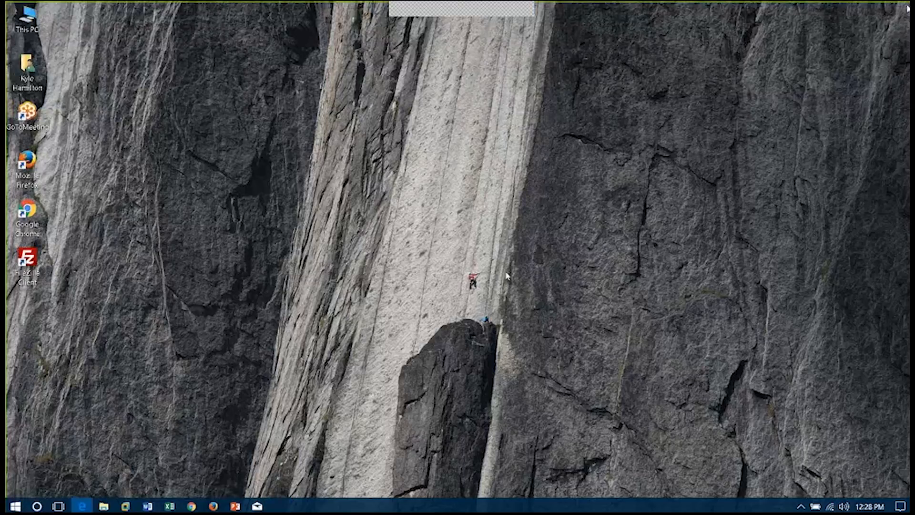
# Switch to Remedyforce CMDB in the browser and relaunch the Client Management console by opening its JNLP file and running JnlpLauncher
pyautogui.click(82, 506)
pyautogui.click(247, 141)
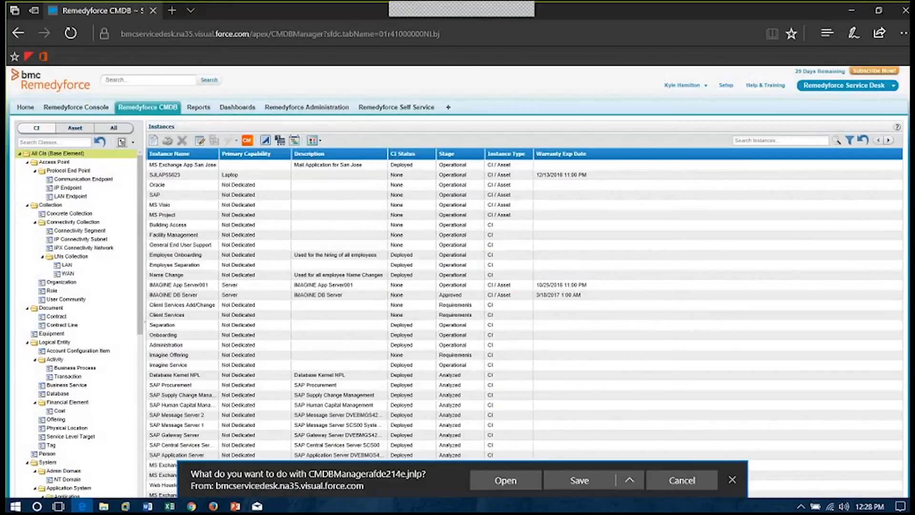
pyautogui.click(505, 480)
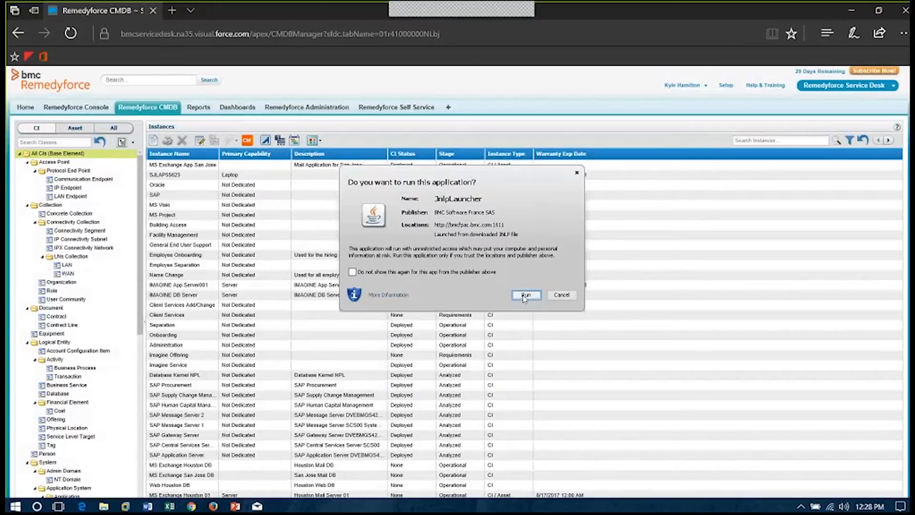
pyautogui.click(524, 297)
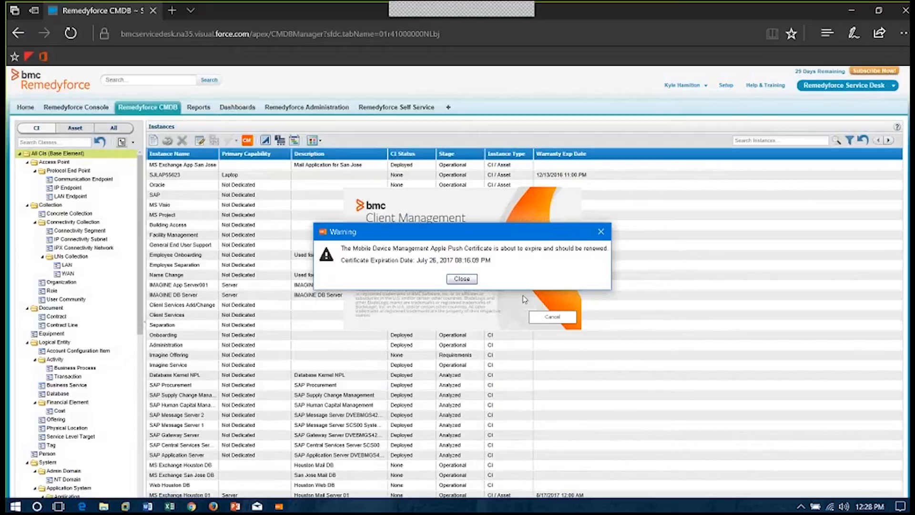
pyautogui.click(462, 279)
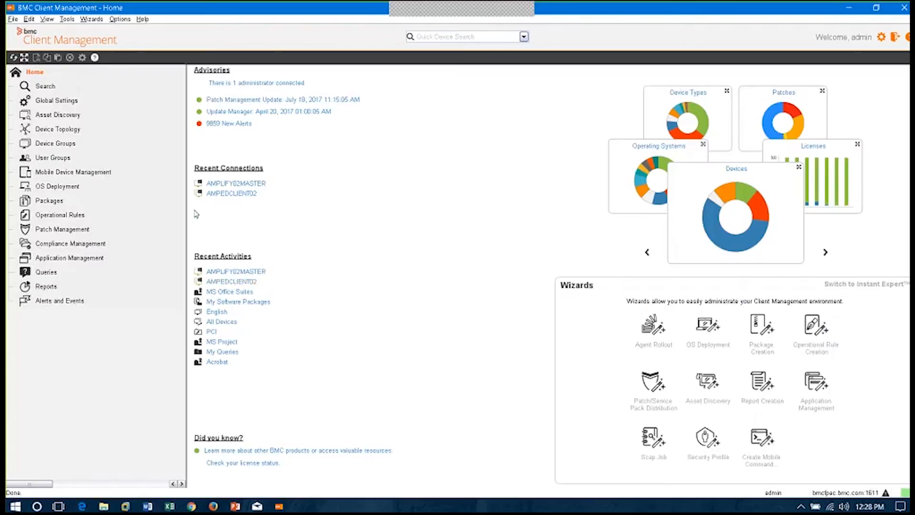
# Open Process Management for AMPLIFY02MASTER from the Device Topology graph and show the actions available for a csrss.exe process
pyautogui.click(53, 130)
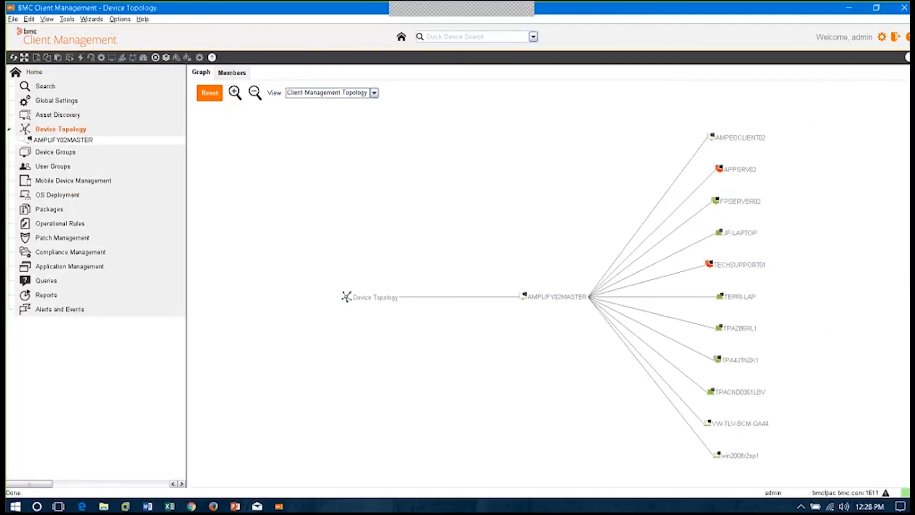
pyautogui.rightClick(541, 296)
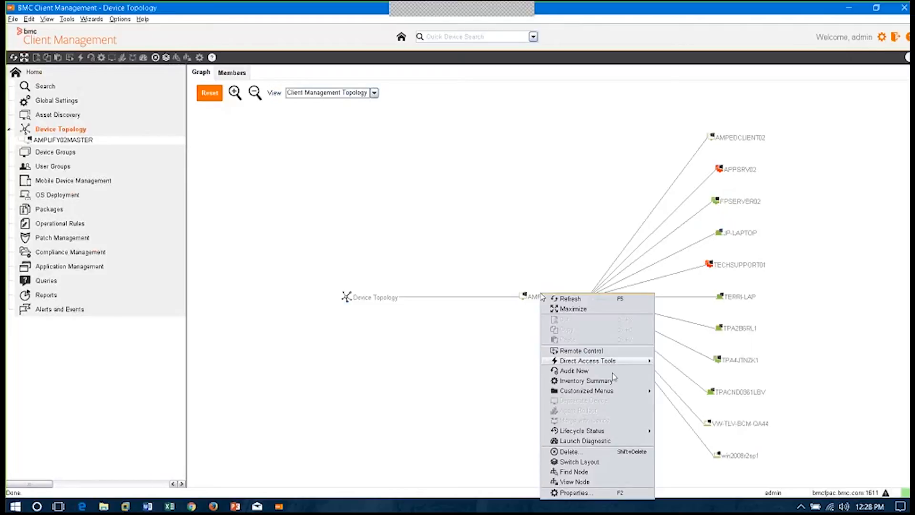
pyautogui.moveTo(616, 365)
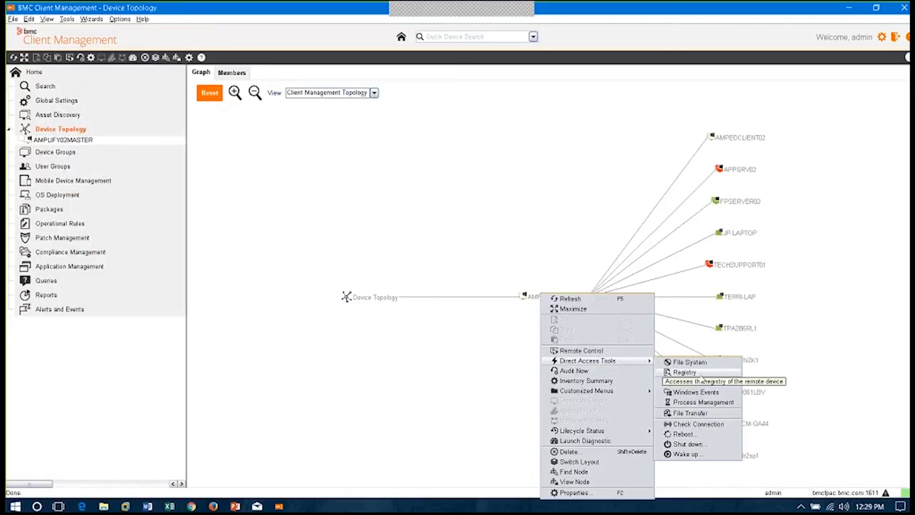
pyautogui.click(727, 406)
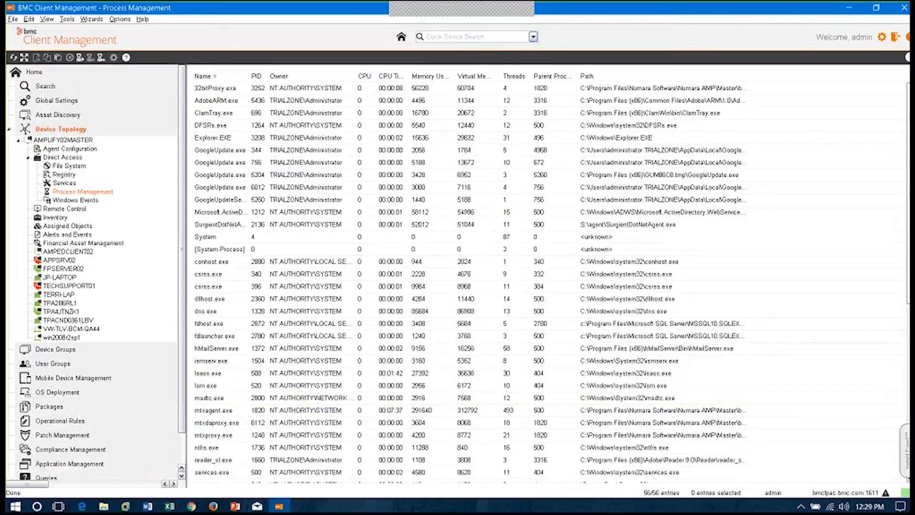
pyautogui.rightClick(354, 285)
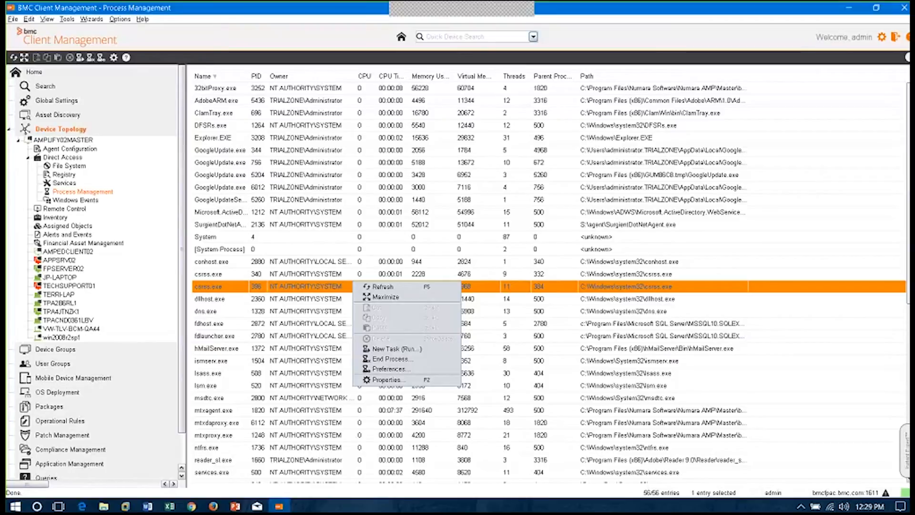
# Collapse the AMPLIFY02MASTER tree, open the device's Inventory Summary and view its compliance results
pyautogui.click(27, 158)
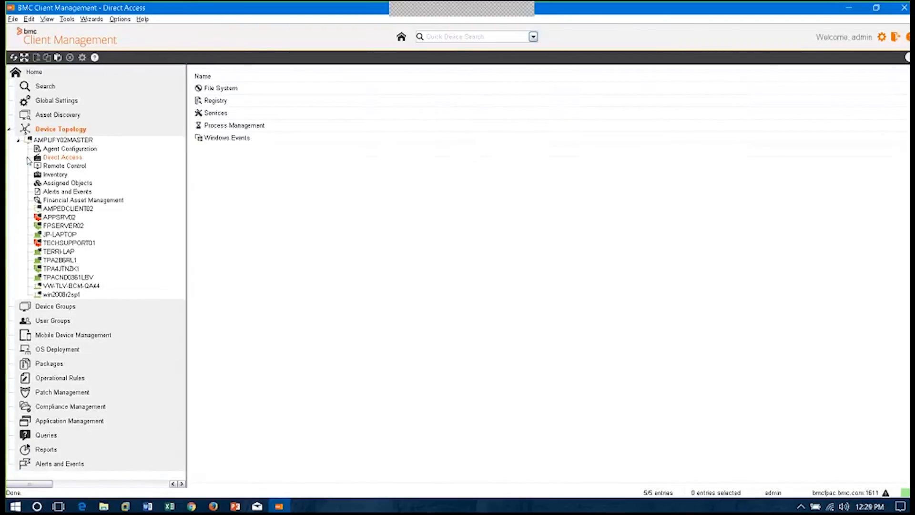
pyautogui.click(19, 141)
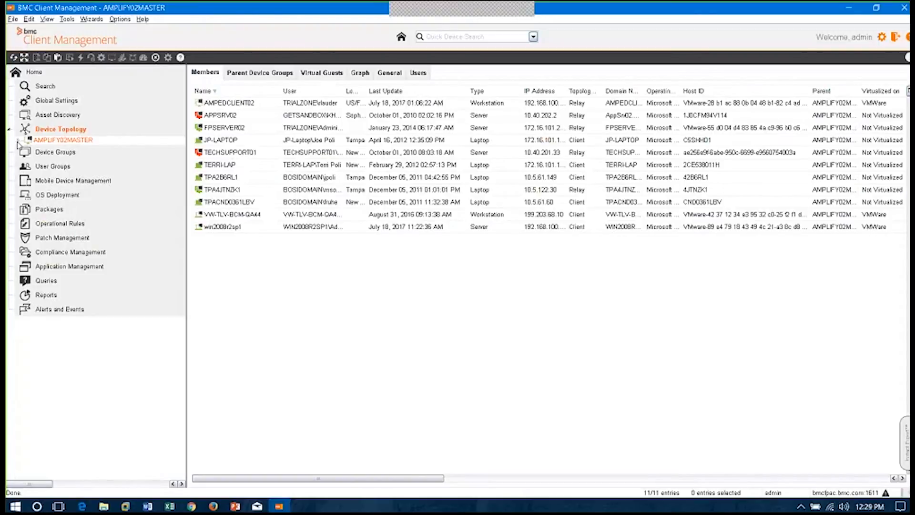
pyautogui.rightClick(81, 142)
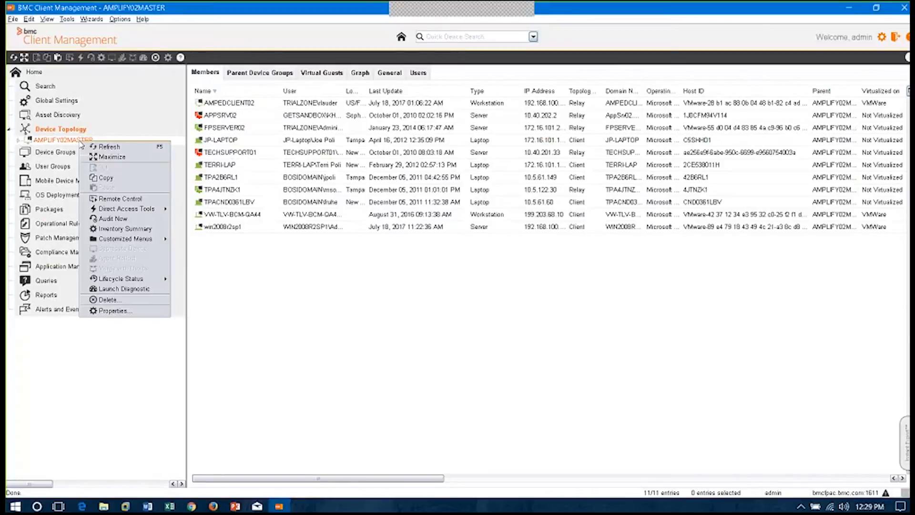
pyautogui.click(160, 233)
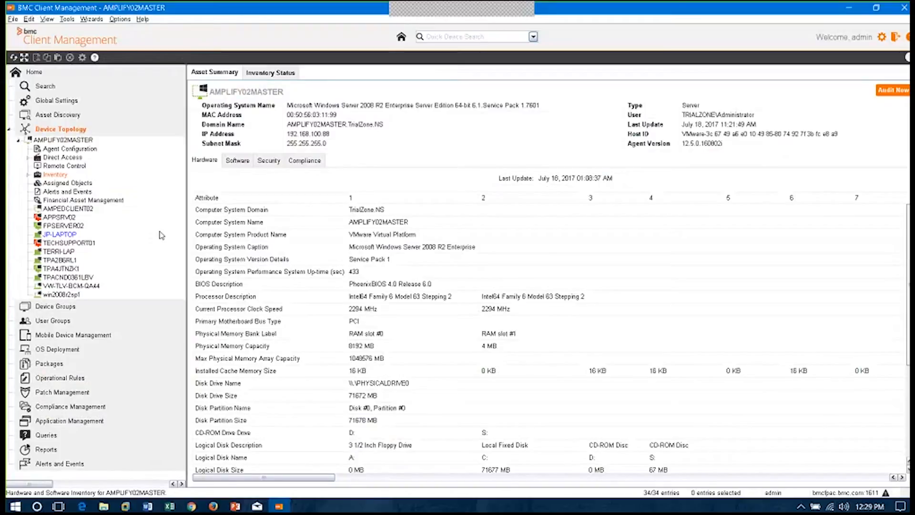
pyautogui.click(304, 161)
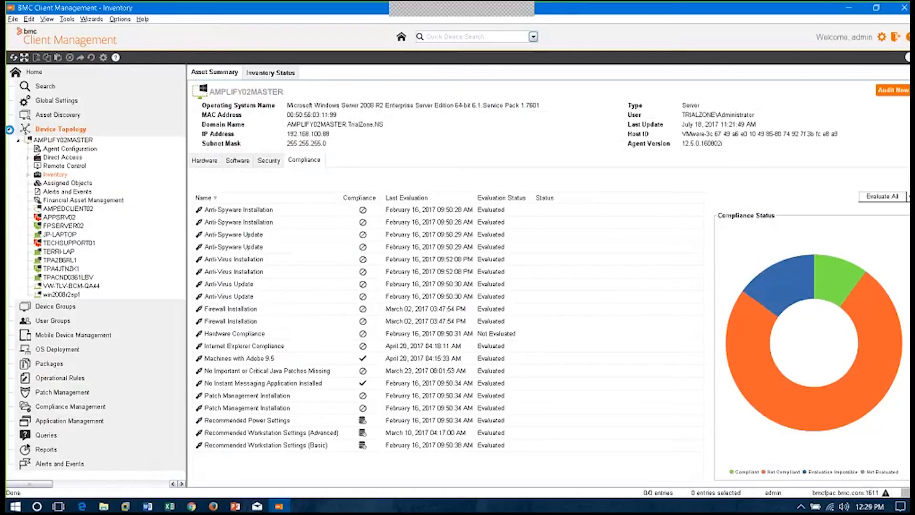
# Expand the PCI folder under Custom Compliance in Compliance Management and view the criteria of the Firewall Installation rule
pyautogui.click(78, 244)
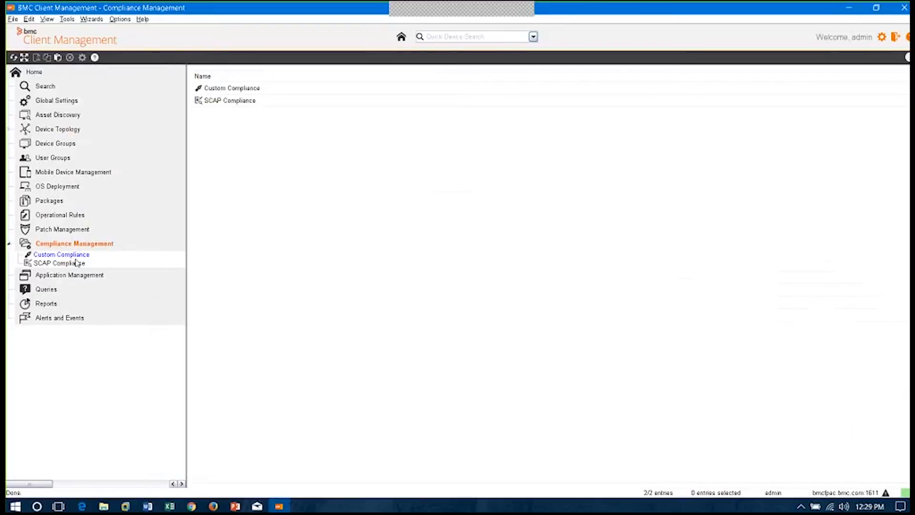
pyautogui.click(78, 255)
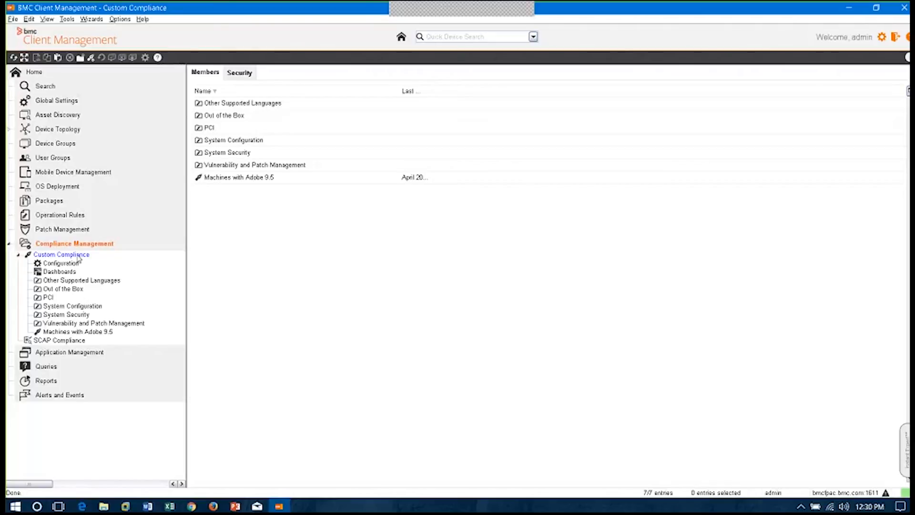
pyautogui.click(74, 254)
pyautogui.click(50, 297)
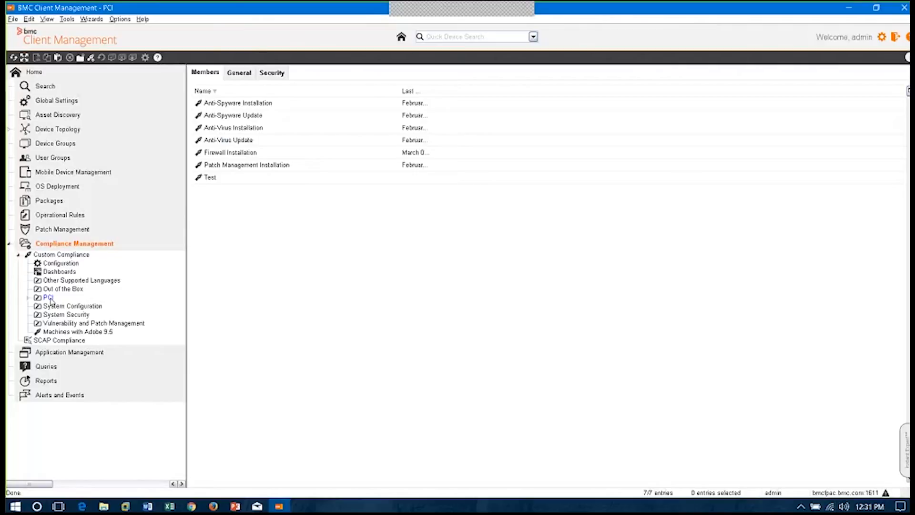
pyautogui.doubleClick(49, 298)
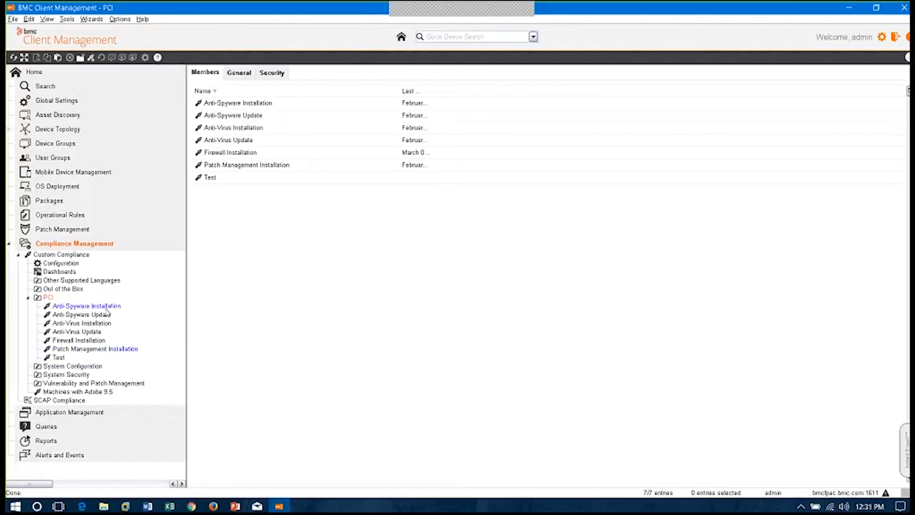
pyautogui.click(76, 341)
pyautogui.click(233, 76)
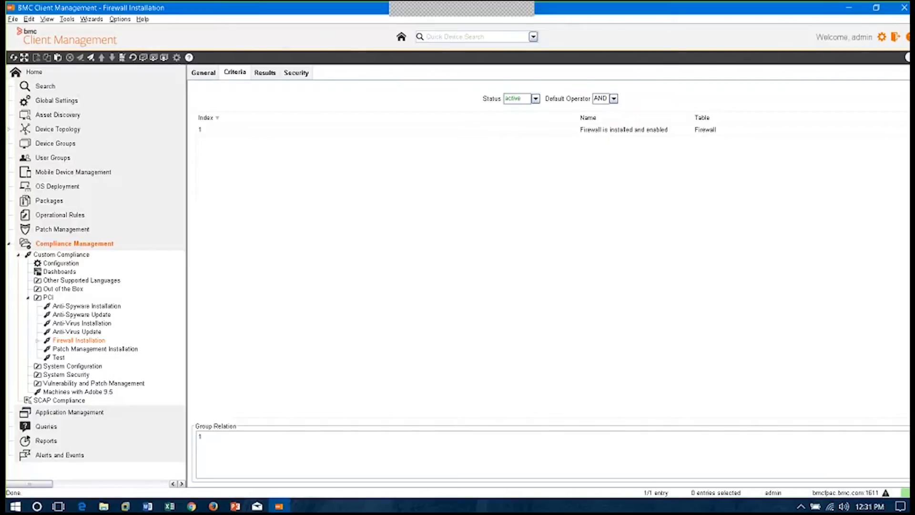
# Expand the Dashboards folder under Custom Compliance and open the PCI compliance dashboard
pyautogui.click(71, 275)
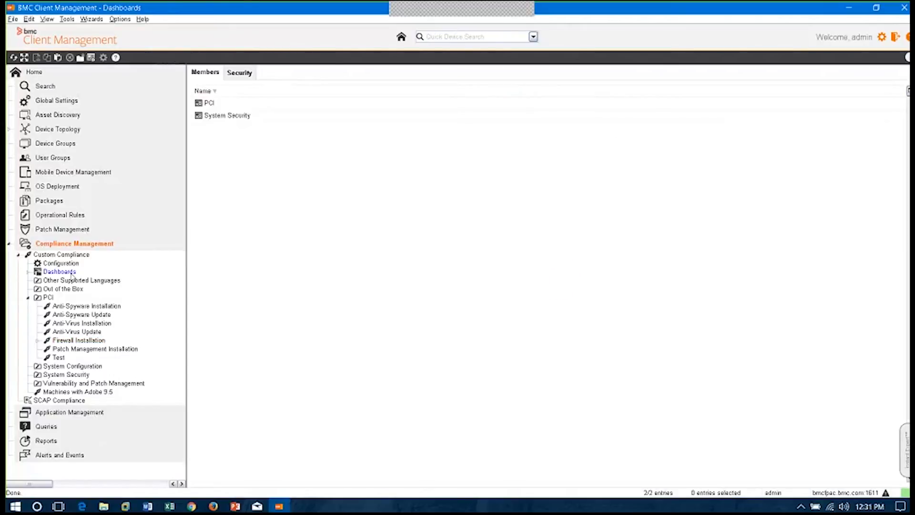
pyautogui.click(28, 272)
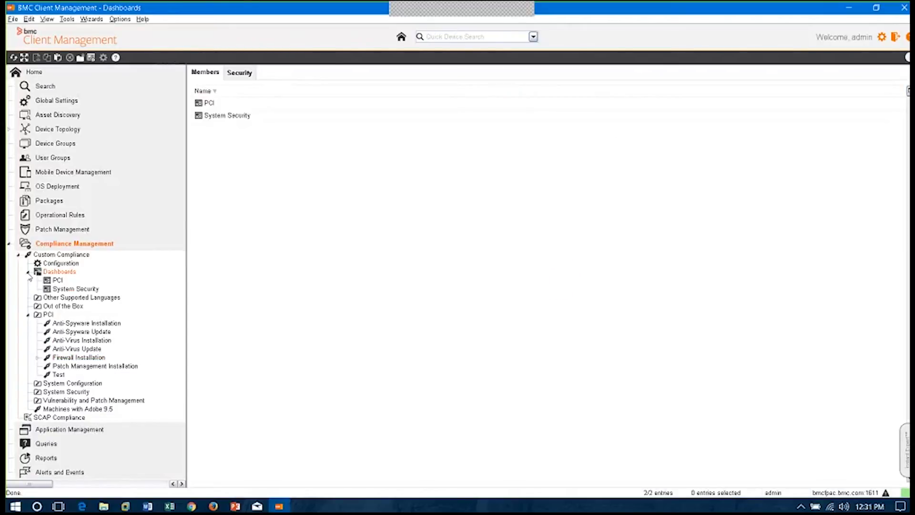
pyautogui.click(56, 279)
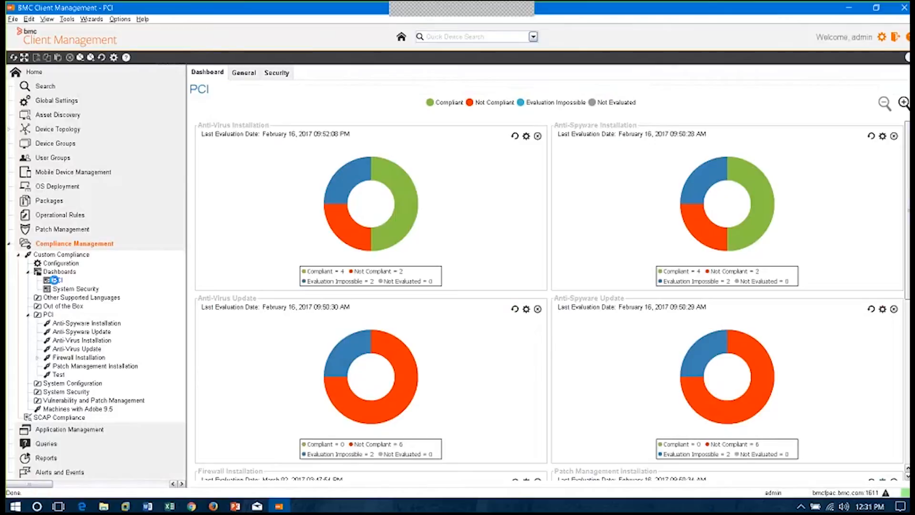
# Drill down from the Anti-Virus Installation chart to its evaluated devices, select TERRI-LAP, and return to the PCI dashboard
pyautogui.doubleClick(361, 206)
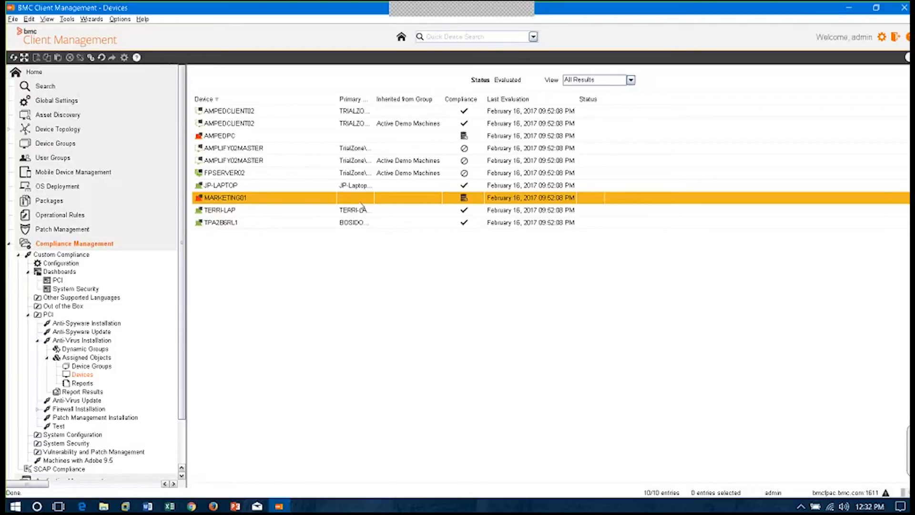
pyautogui.click(361, 209)
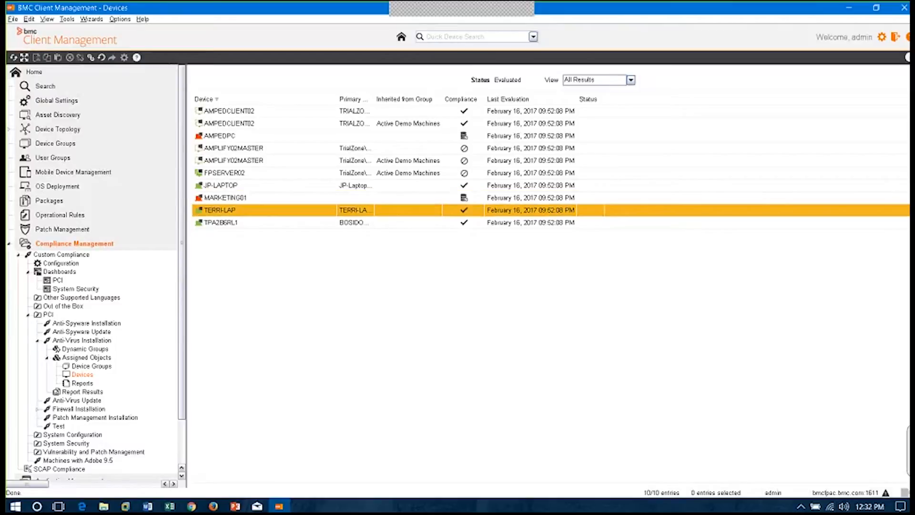
pyautogui.click(62, 281)
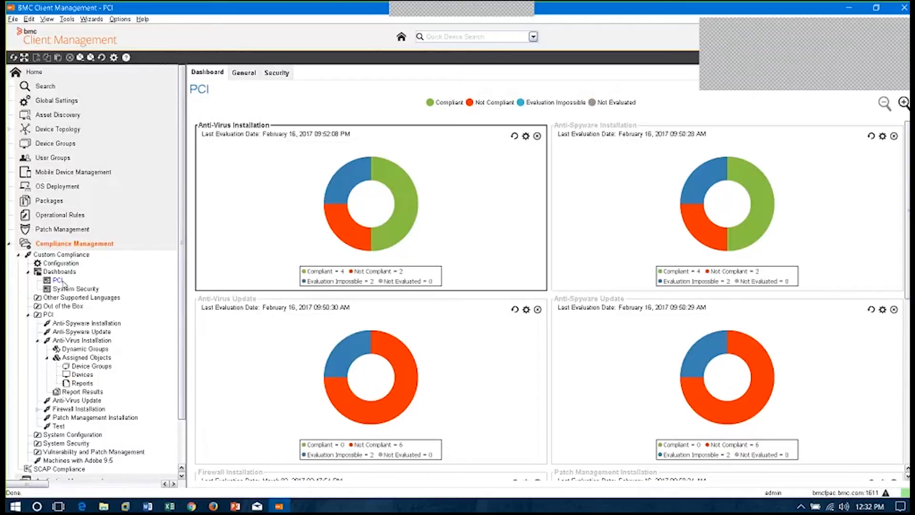
# Collapse Custom Compliance, expand the SCAP Jobs under SCAP Compliance, and open the Windows 7 Workstation job
pyautogui.click(19, 255)
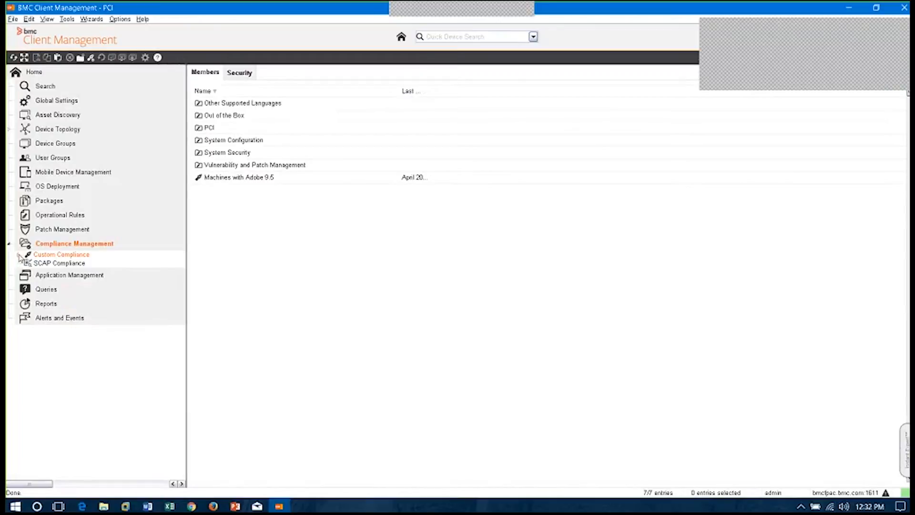
pyautogui.click(41, 266)
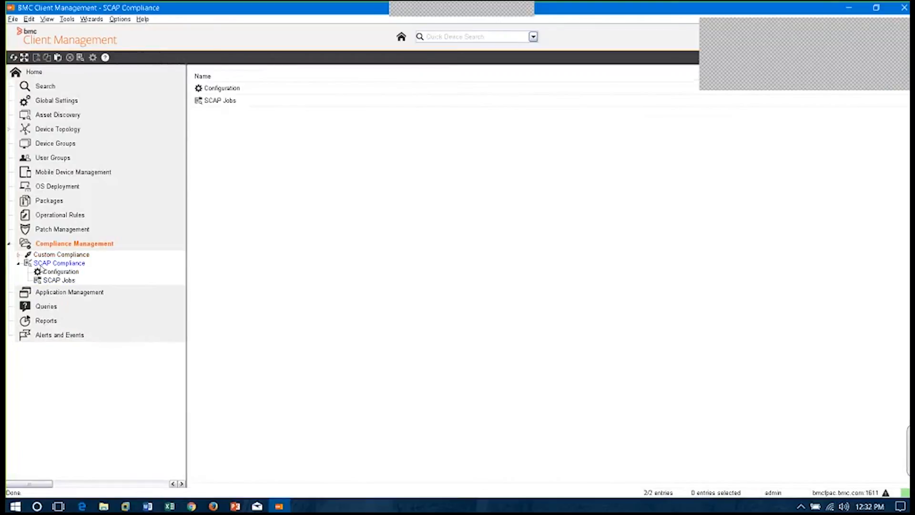
pyautogui.click(57, 280)
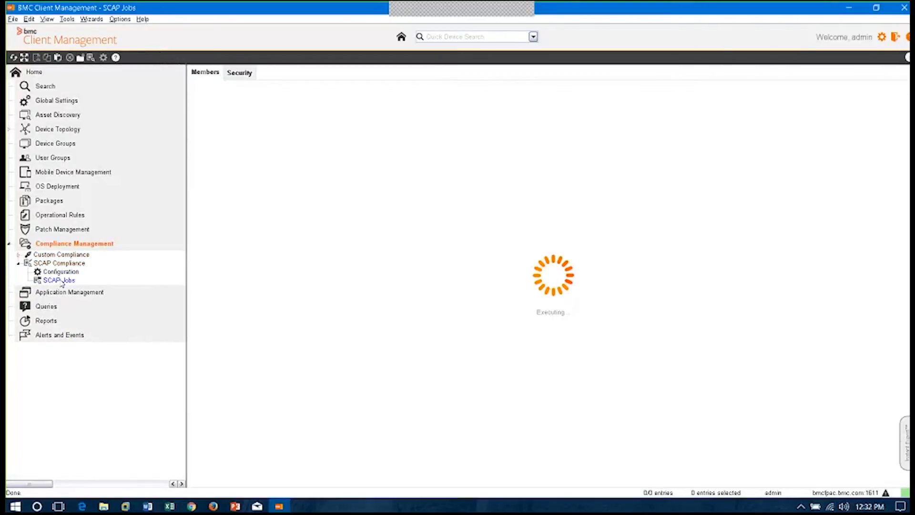
pyautogui.click(29, 281)
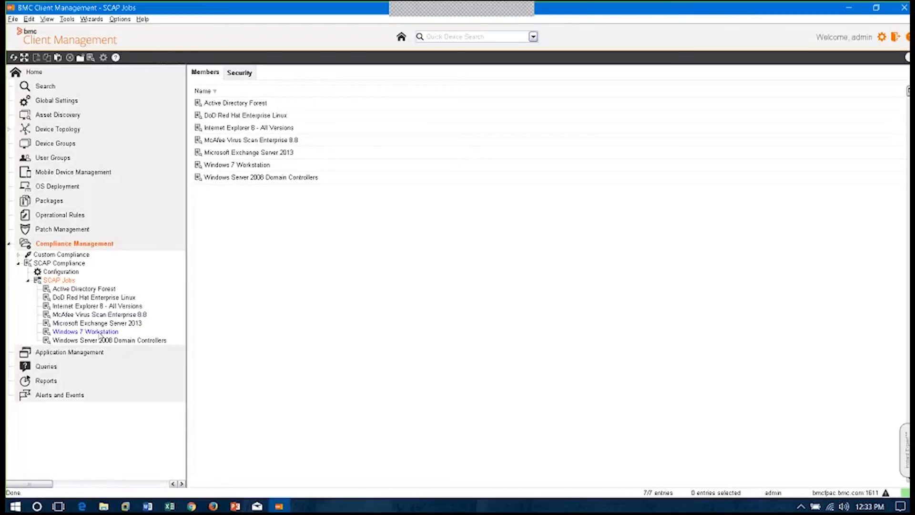
pyautogui.click(85, 332)
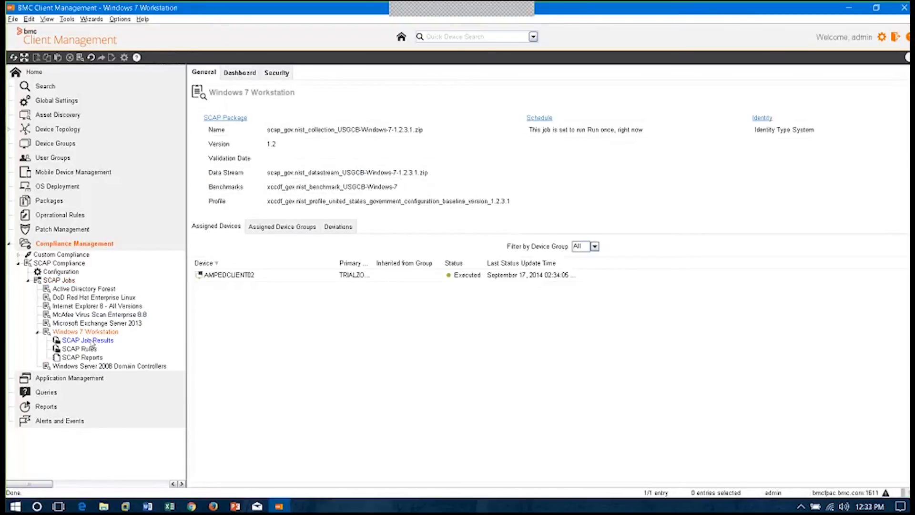
# Open the SCAP Rules of the Windows 7 Workstation job and examine the descriptions of the listed rules
pyautogui.click(91, 351)
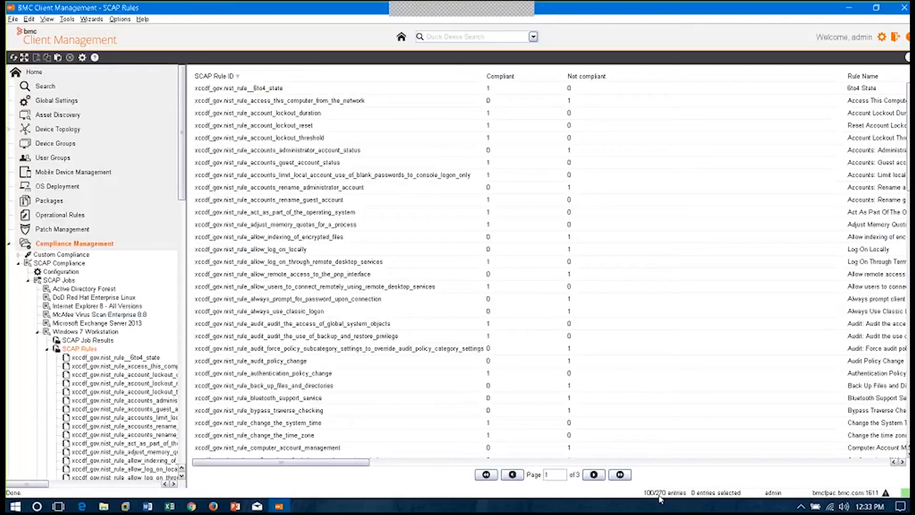
pyautogui.moveTo(335, 461); pyautogui.dragTo(563, 461)
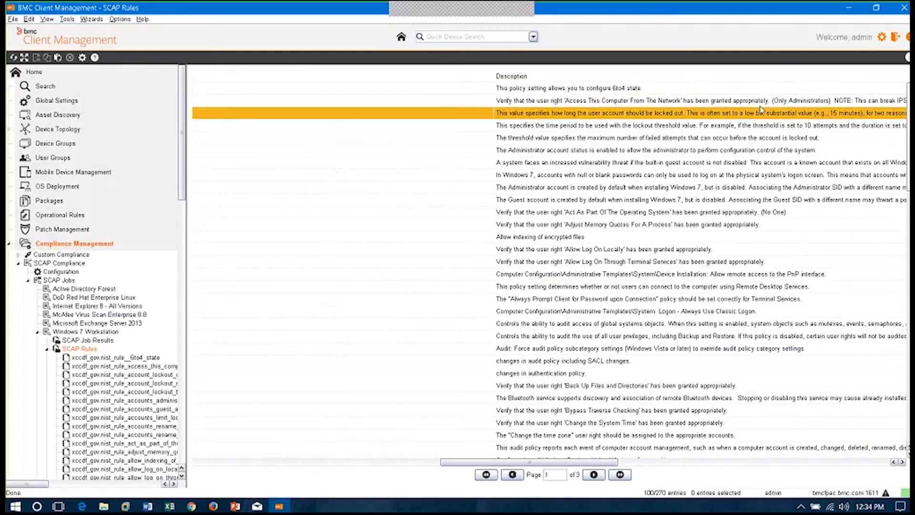
pyautogui.scroll(-3, 702, 270)
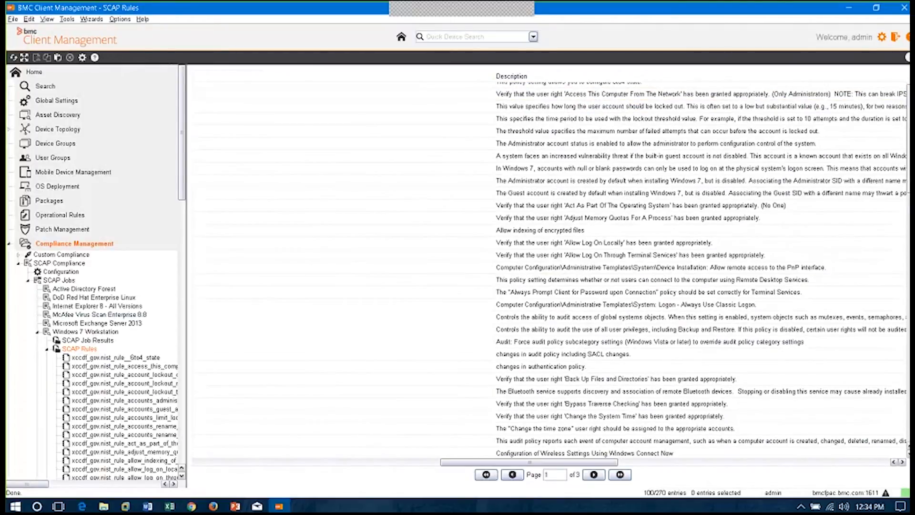
pyautogui.scroll(-7, 702, 270)
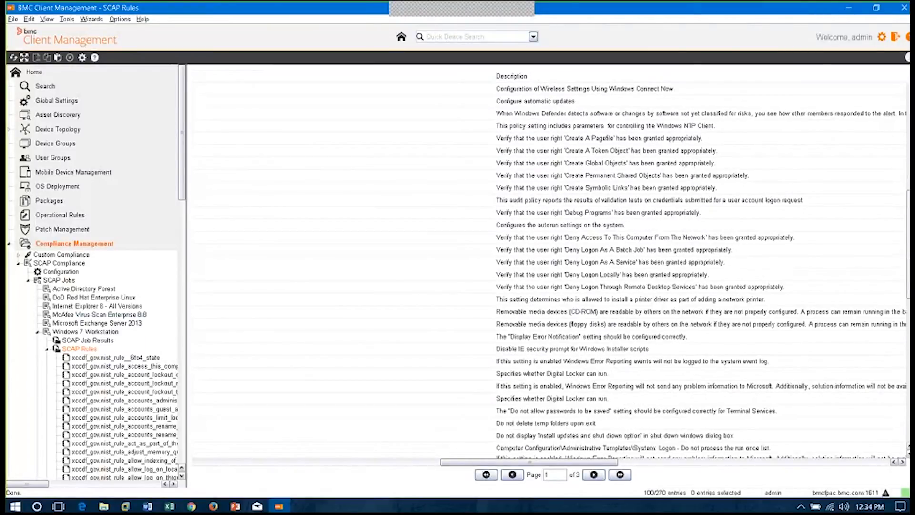
pyautogui.scroll(-1, 648, 90)
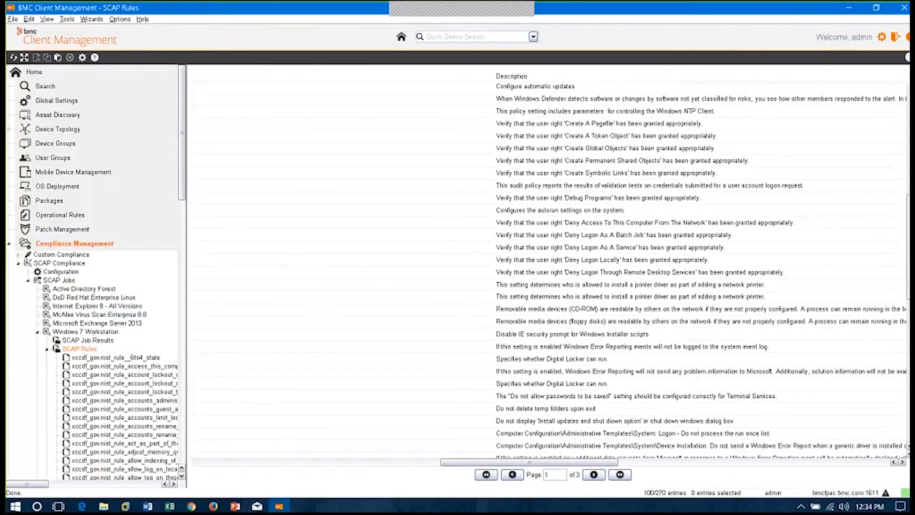
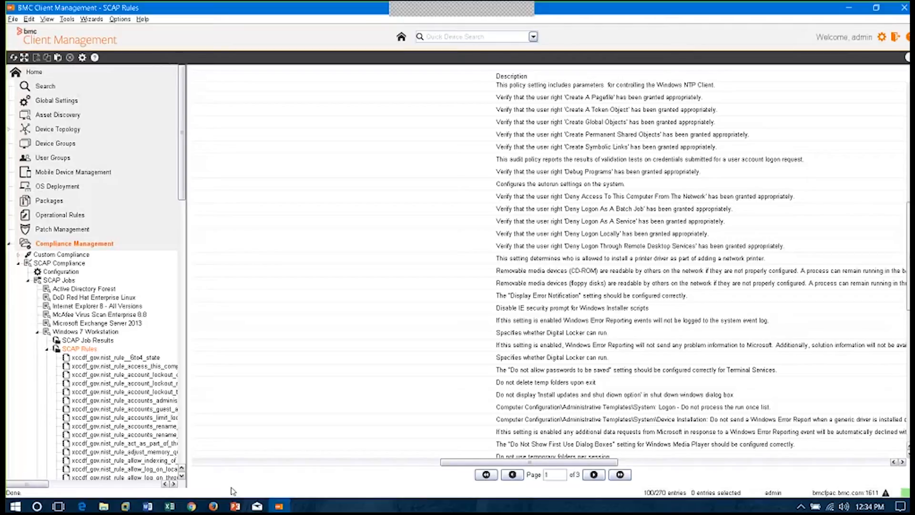
# Collapse the Windows 7 Workstation job, SCAP Jobs, SCAP Compliance and the whole Compliance Management branch
pyautogui.click(47, 349)
pyautogui.click(38, 332)
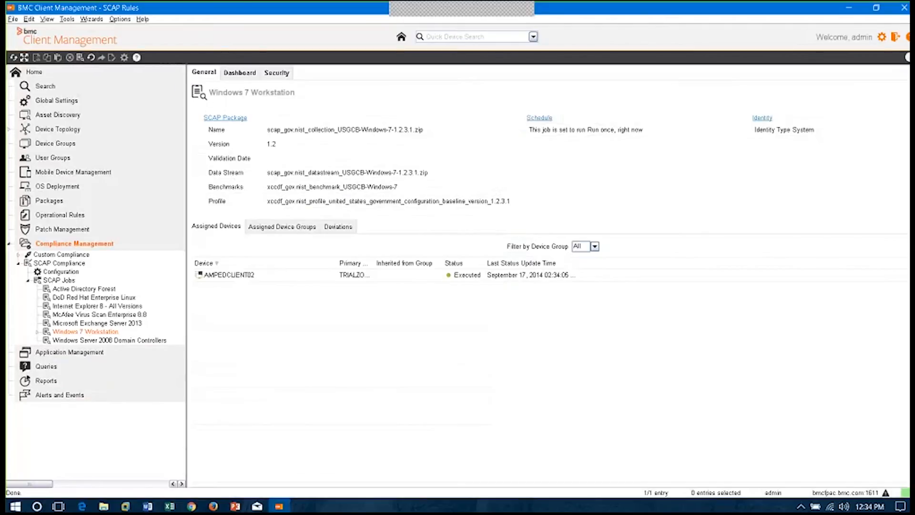
pyautogui.click(28, 281)
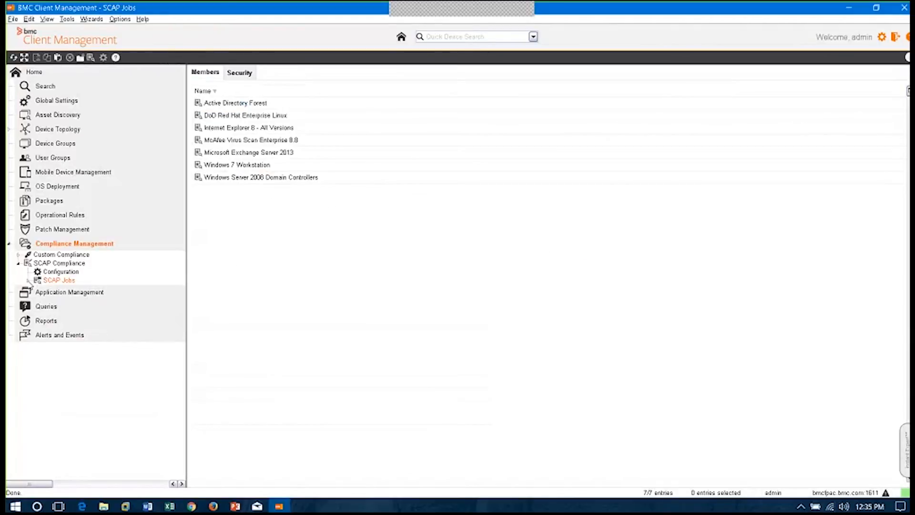
pyautogui.click(19, 264)
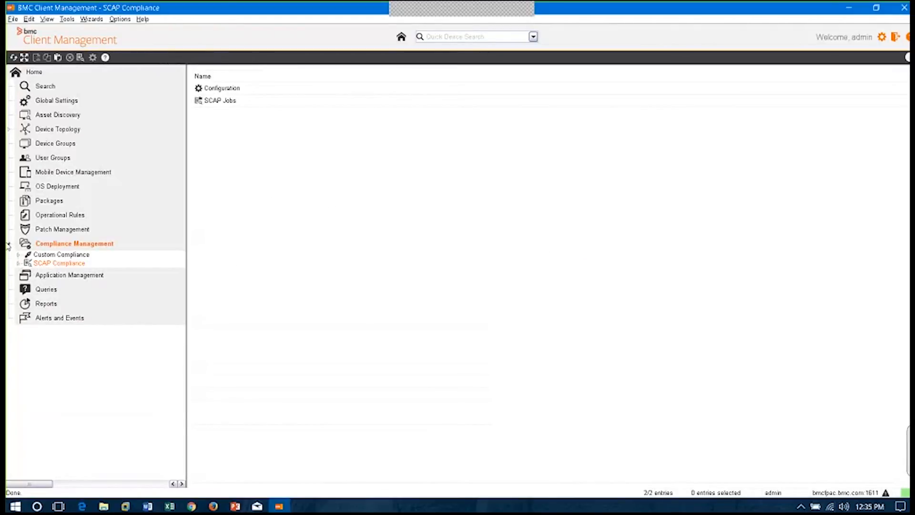
pyautogui.click(9, 245)
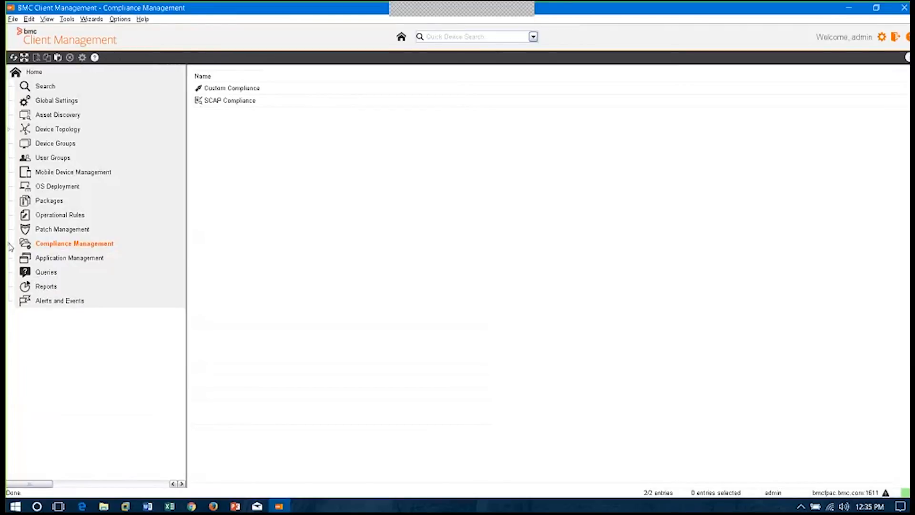
pyautogui.click(9, 245)
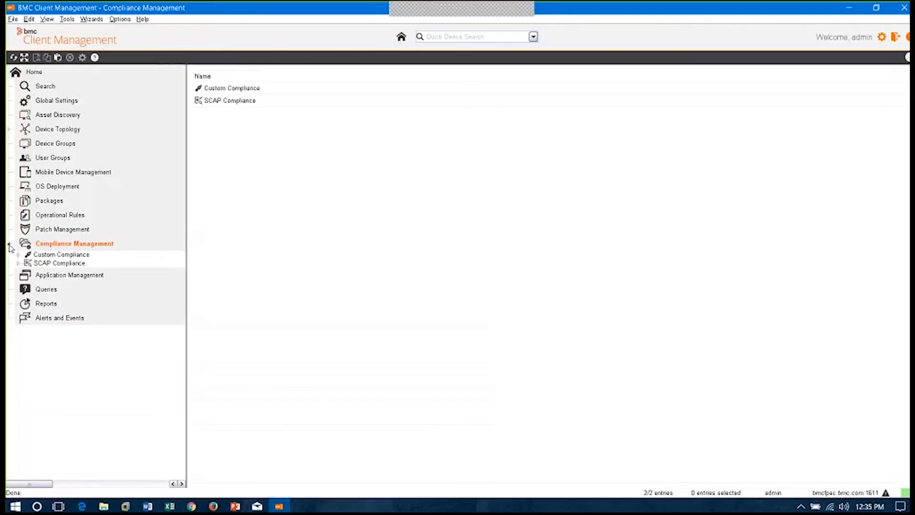
pyautogui.click(10, 245)
# Open the Software Catalog under Application Management and list all products by turning off Only Show Discovered Software
pyautogui.click(47, 261)
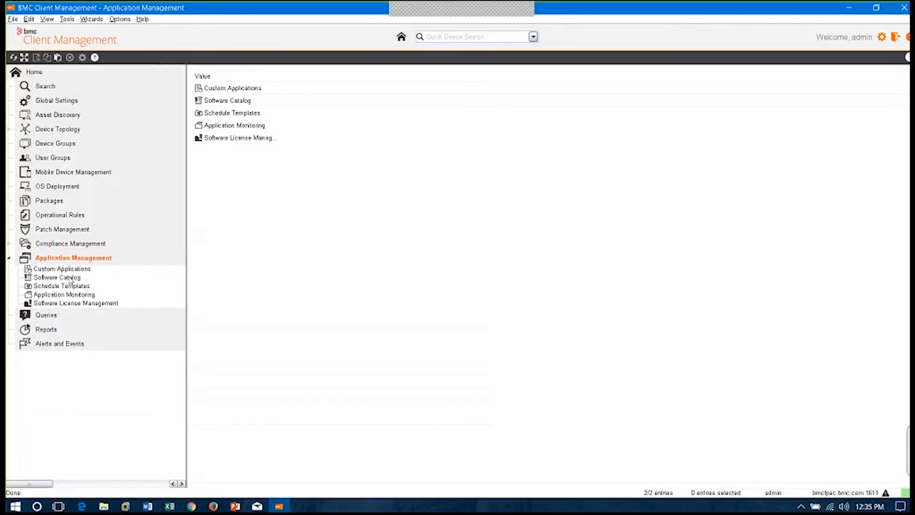
pyautogui.click(71, 278)
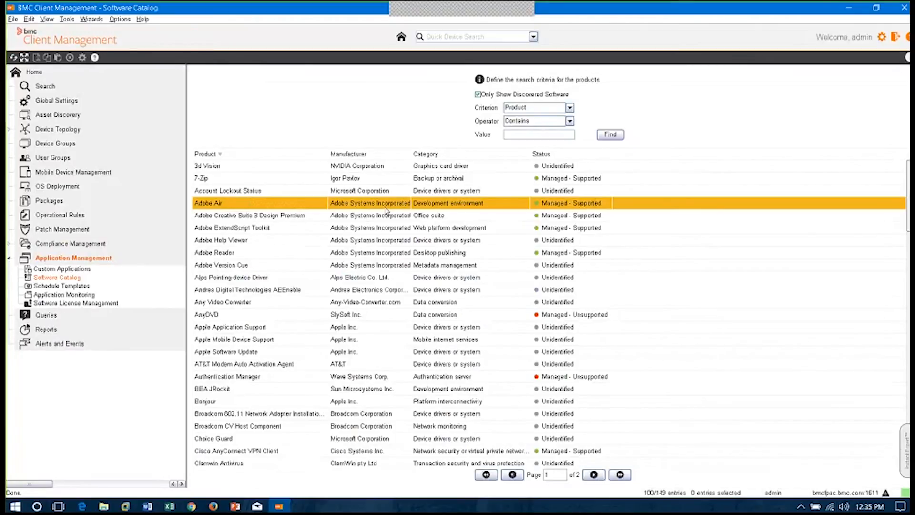
pyautogui.click(477, 94)
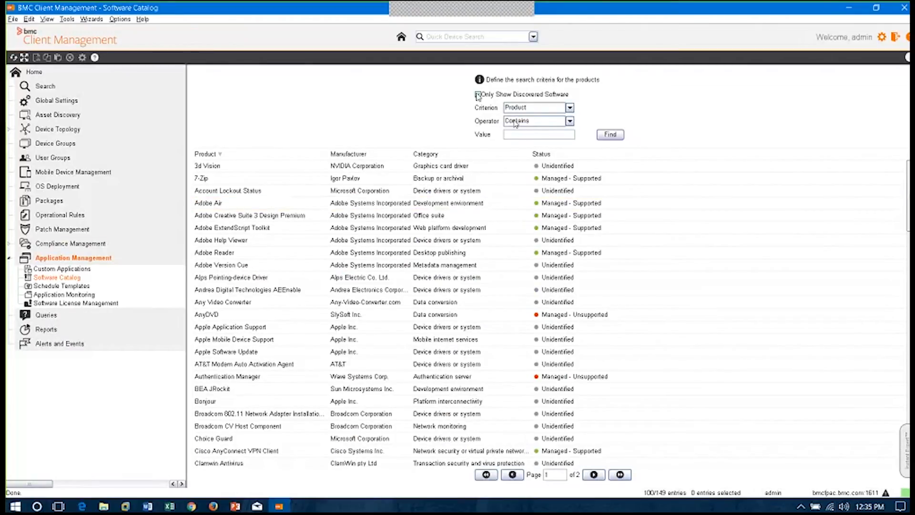
pyautogui.click(621, 138)
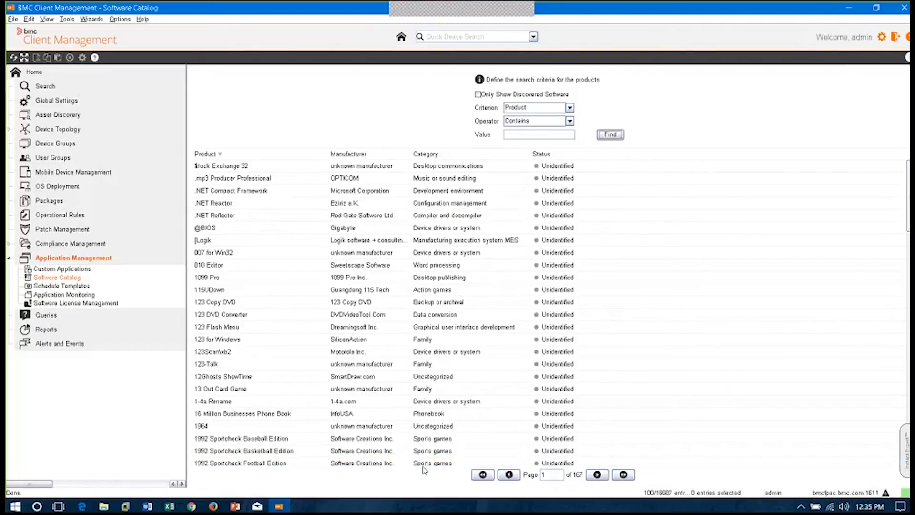
# Open Custom Applications and view the Add User Defined Application form, closing it without saving
pyautogui.click(67, 269)
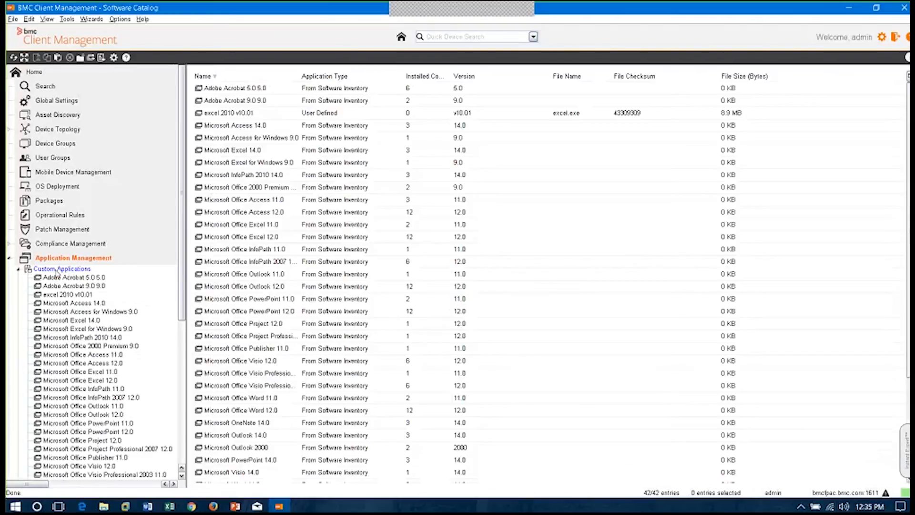
pyautogui.rightClick(57, 270)
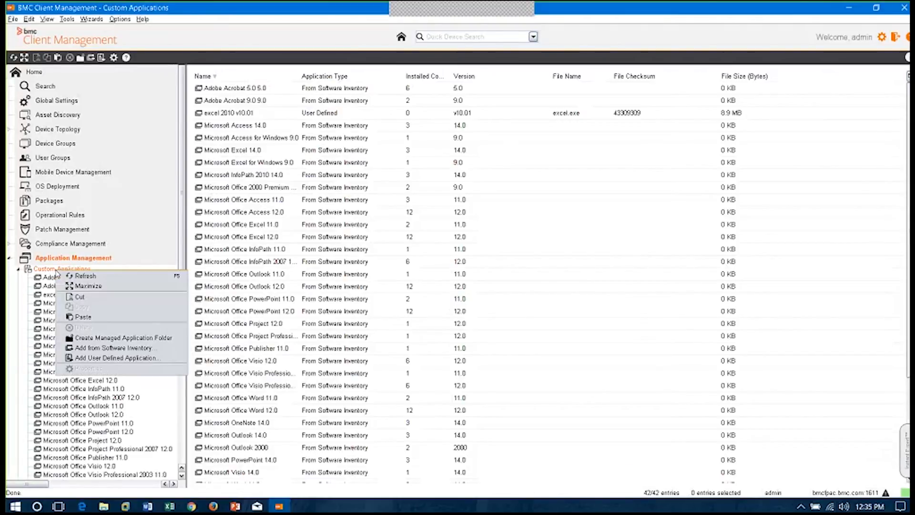
pyautogui.click(142, 359)
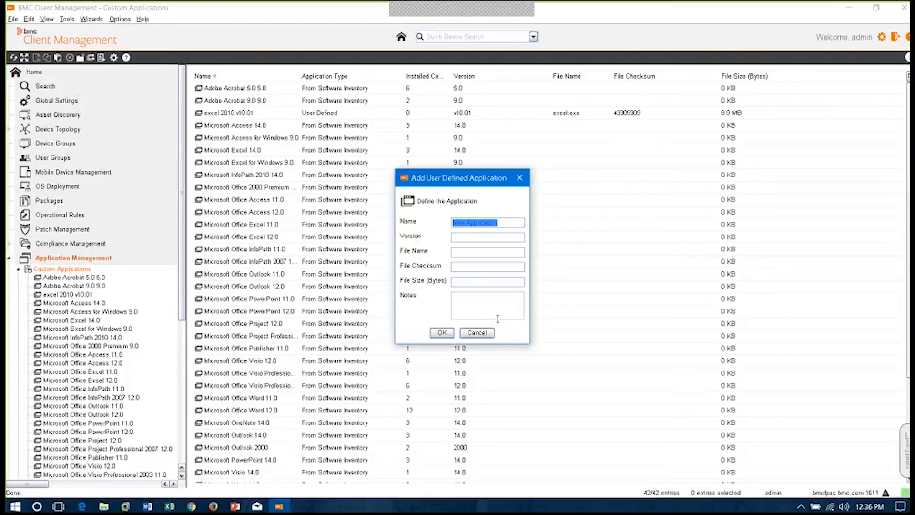
pyautogui.click(491, 333)
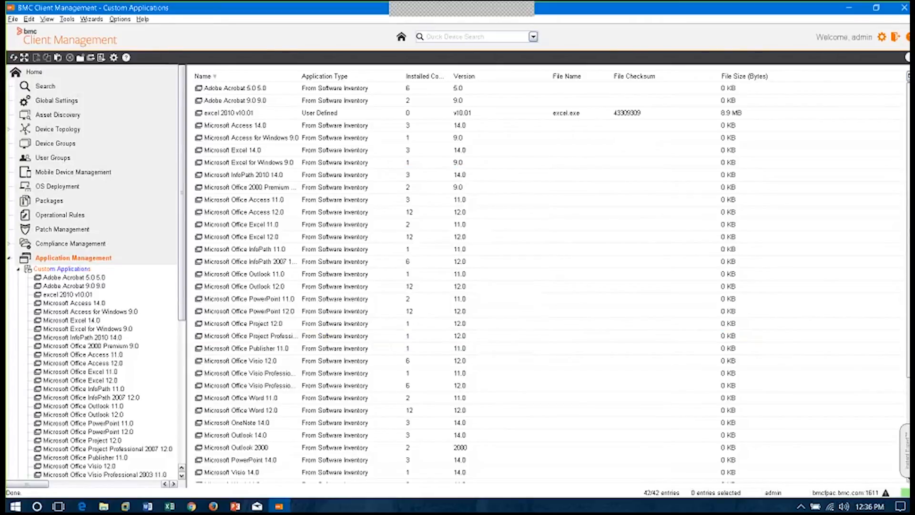
# Collapse Custom Applications, return to the Software Catalog and browse its product list through to page 6
pyautogui.click(18, 270)
pyautogui.click(68, 280)
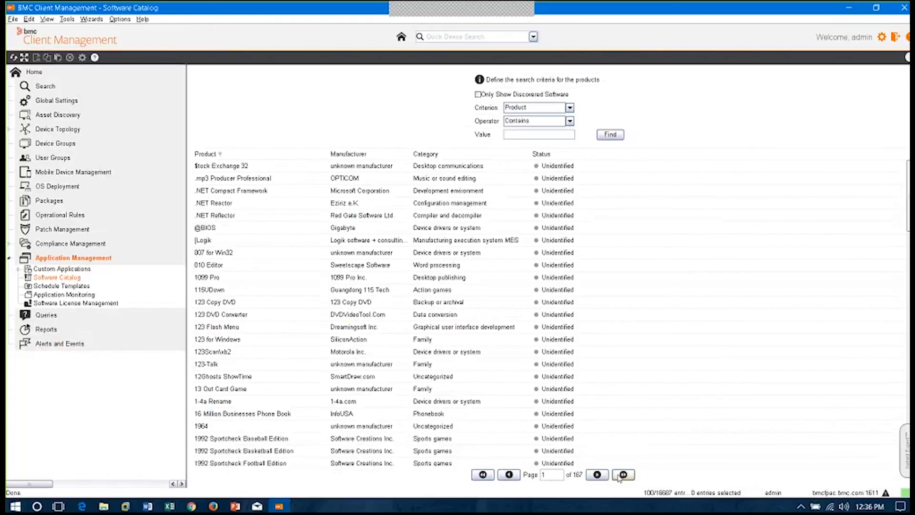
pyautogui.click(603, 476)
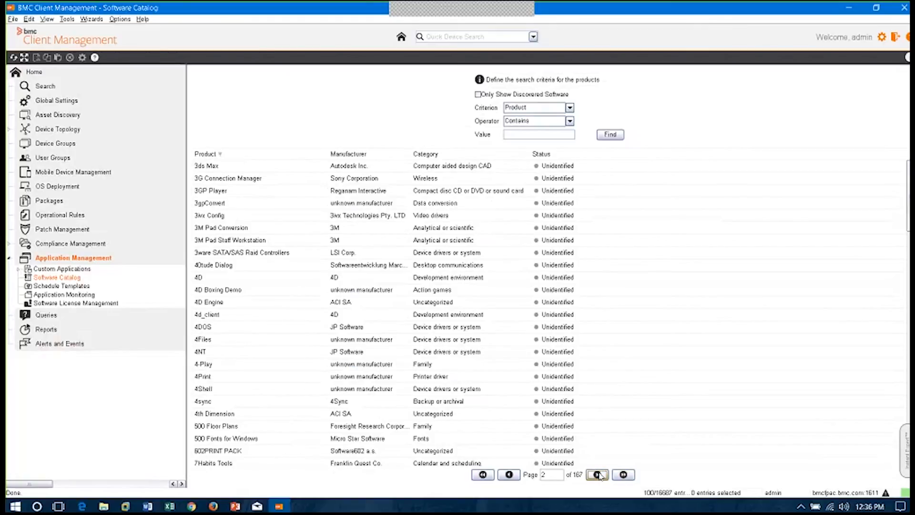
pyautogui.click(599, 474)
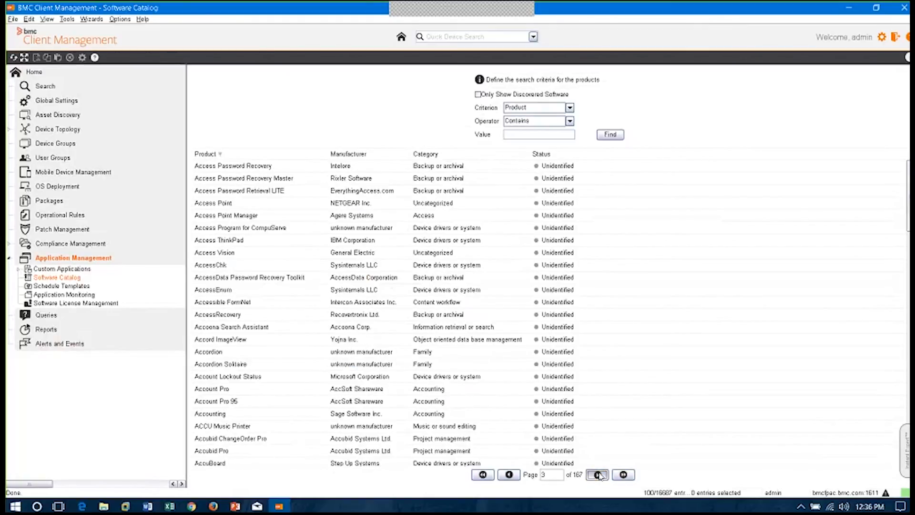
pyautogui.click(599, 474)
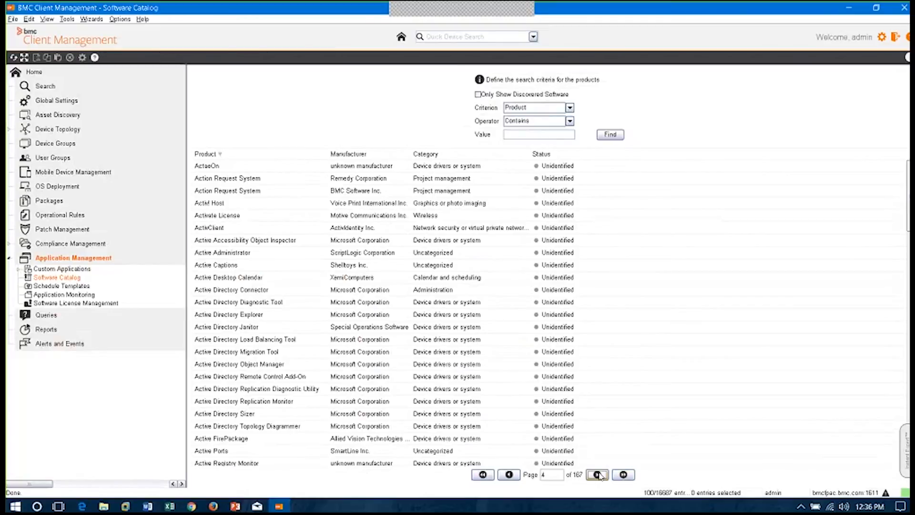
pyautogui.click(598, 475)
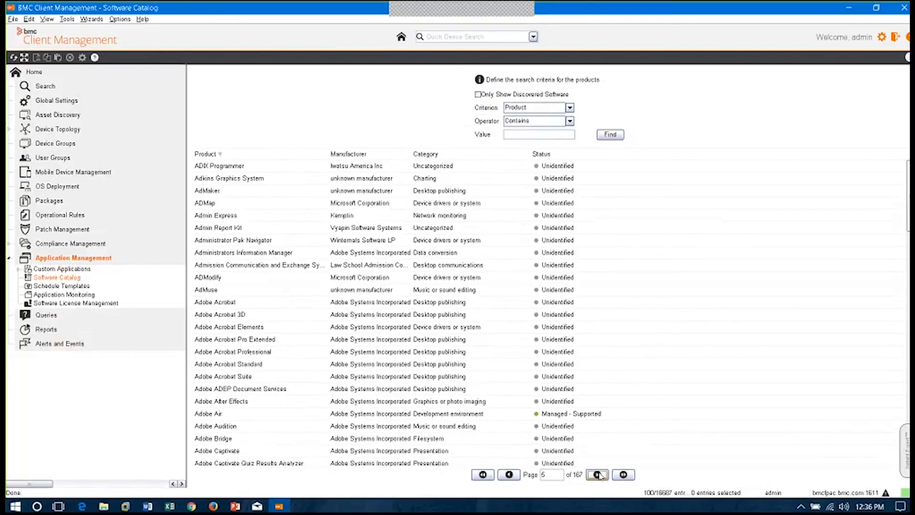
pyautogui.click(599, 474)
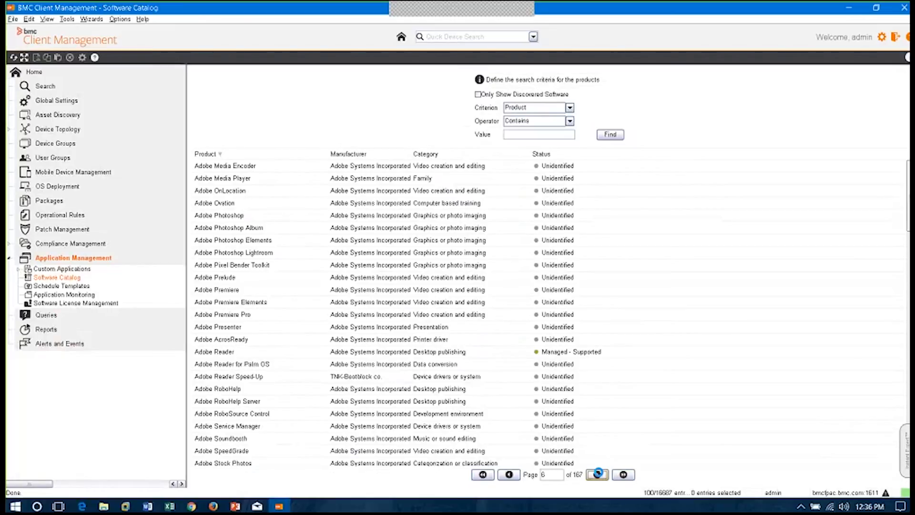
# Expand MS Office Suites under Software License Management and view the MS Office 2007 Professional and MS Office 2010 Professional dashboards
pyautogui.click(97, 304)
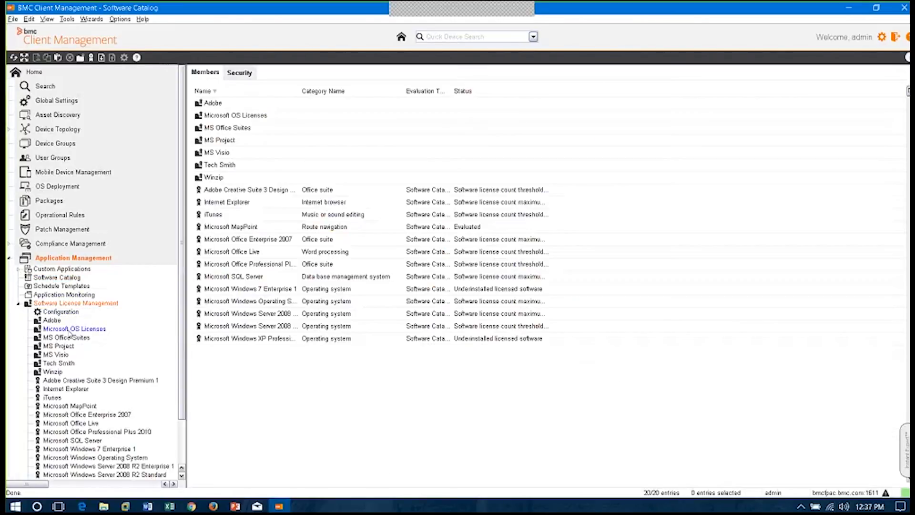
pyautogui.click(71, 338)
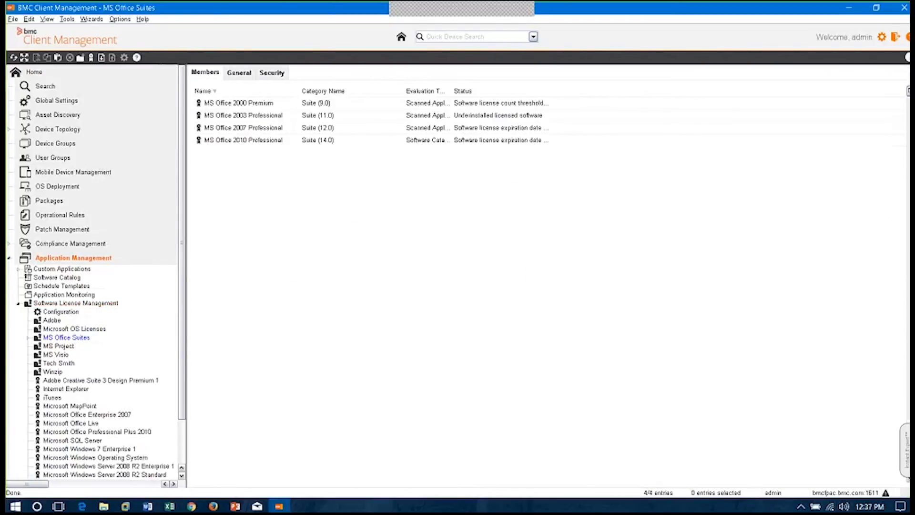
pyautogui.click(28, 337)
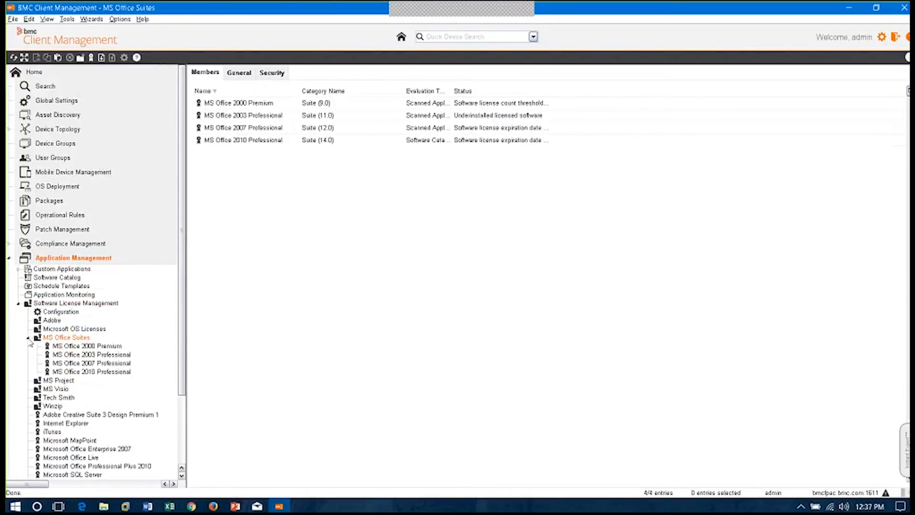
pyautogui.click(121, 364)
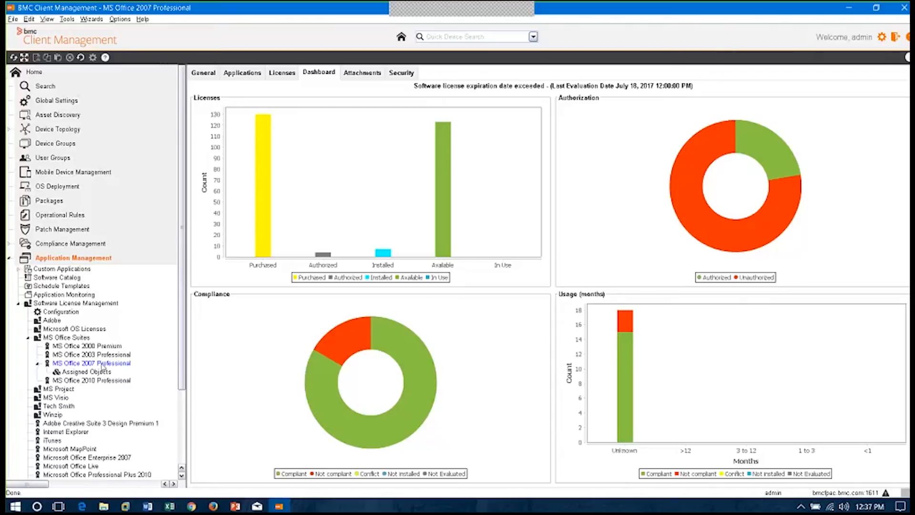
pyautogui.click(101, 363)
pyautogui.click(100, 380)
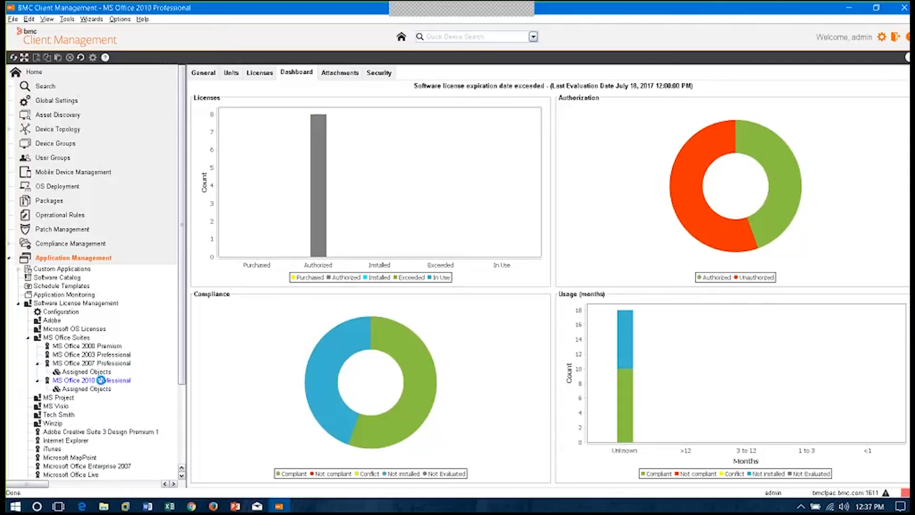
# Collapse Software License Management and Application Management, and open AMPLIFY02MASTER under OS Deployment
pyautogui.click(40, 303)
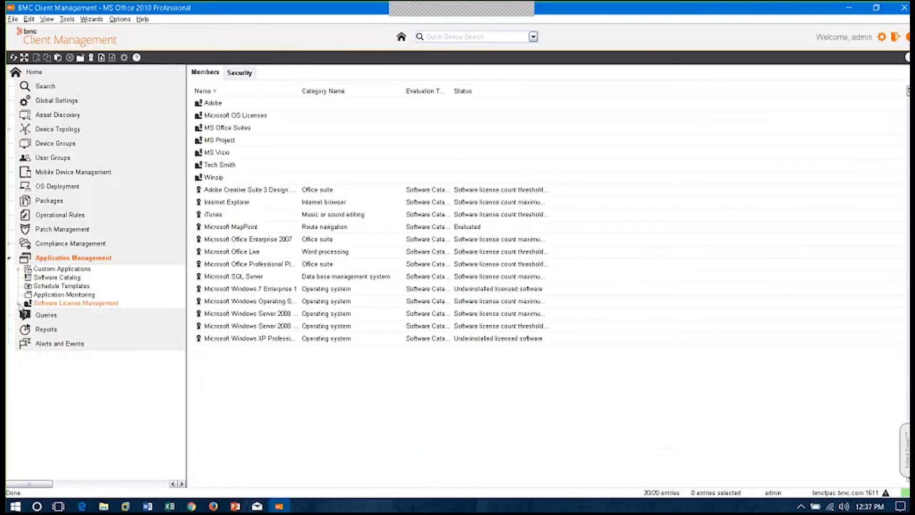
pyautogui.click(8, 260)
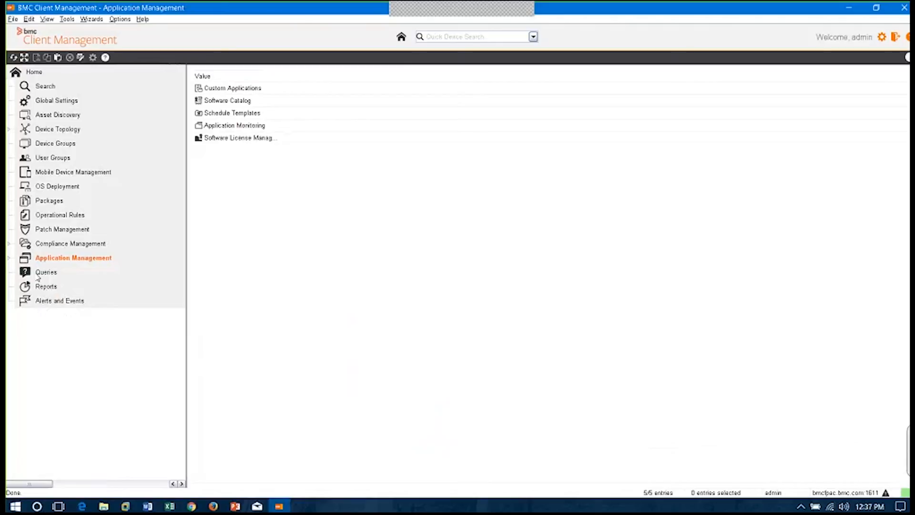
pyautogui.click(41, 189)
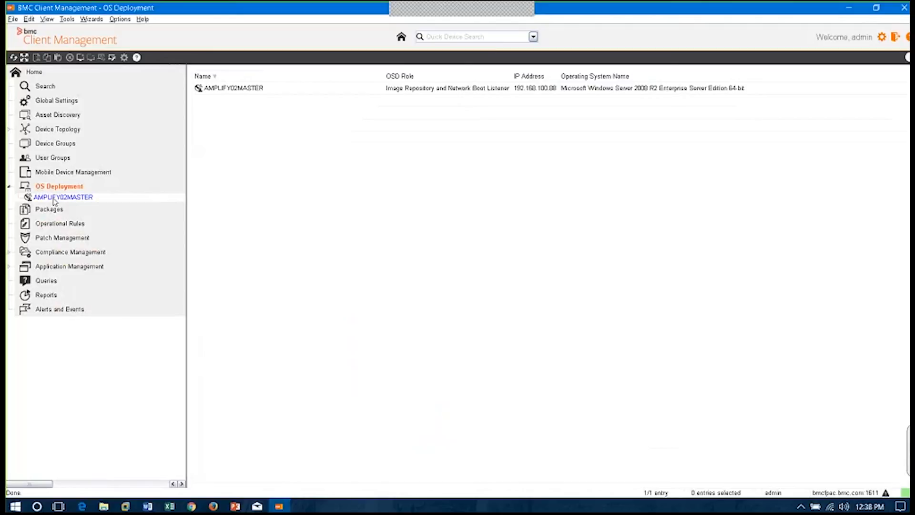
pyautogui.click(54, 198)
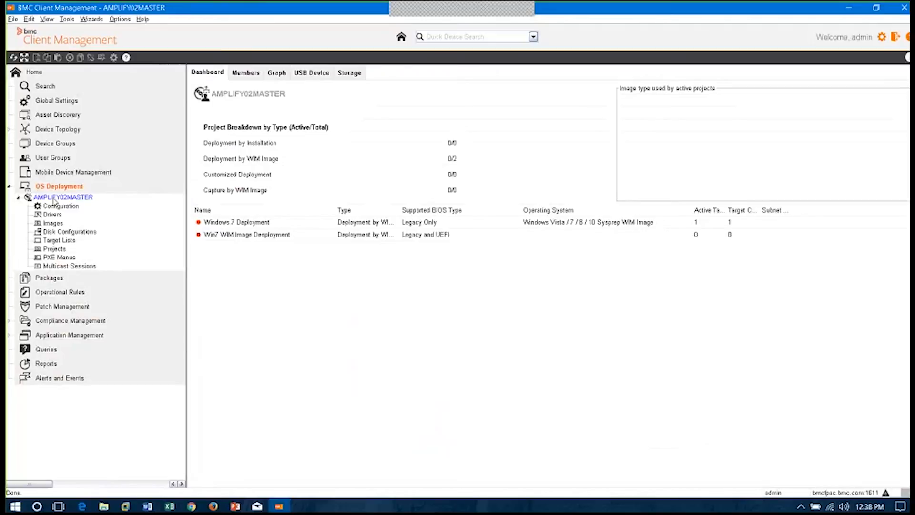
# Open Images under AMPLIFY02MASTER, view the new image properties with the Customized Image type, and discard the form
pyautogui.click(53, 223)
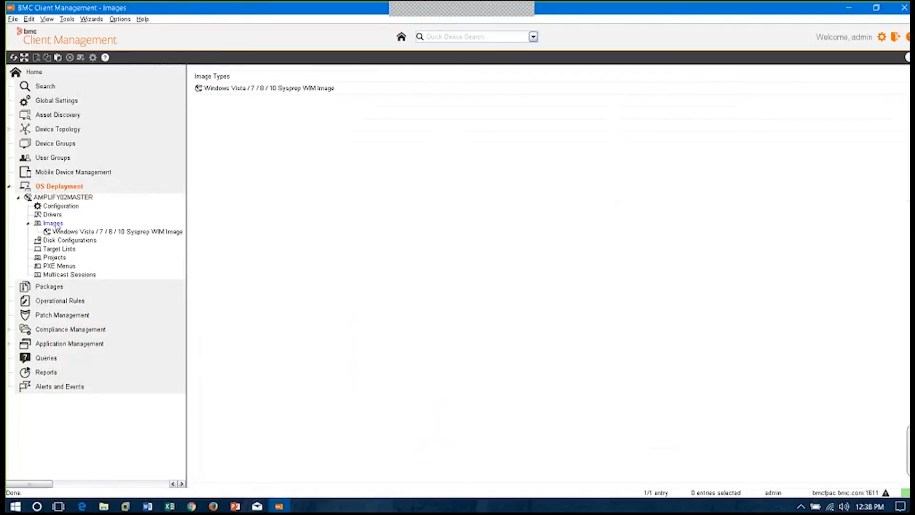
pyautogui.rightClick(55, 225)
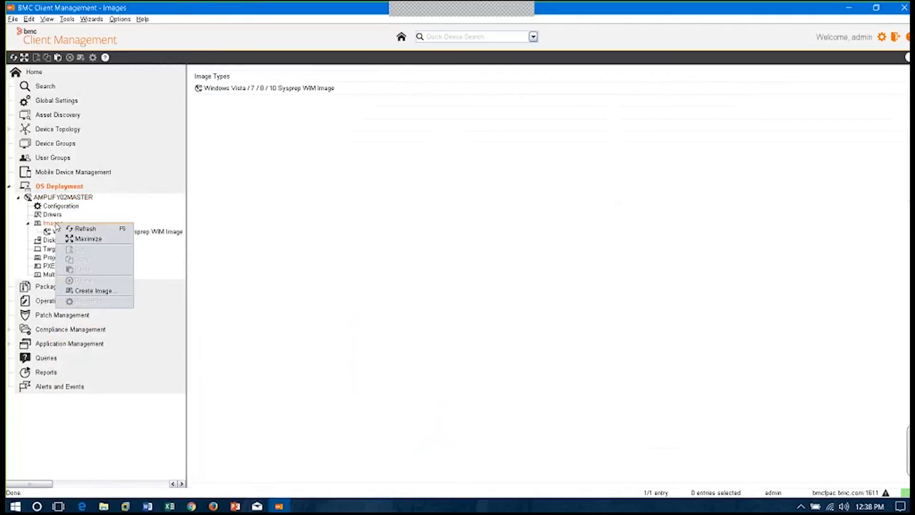
pyautogui.click(127, 293)
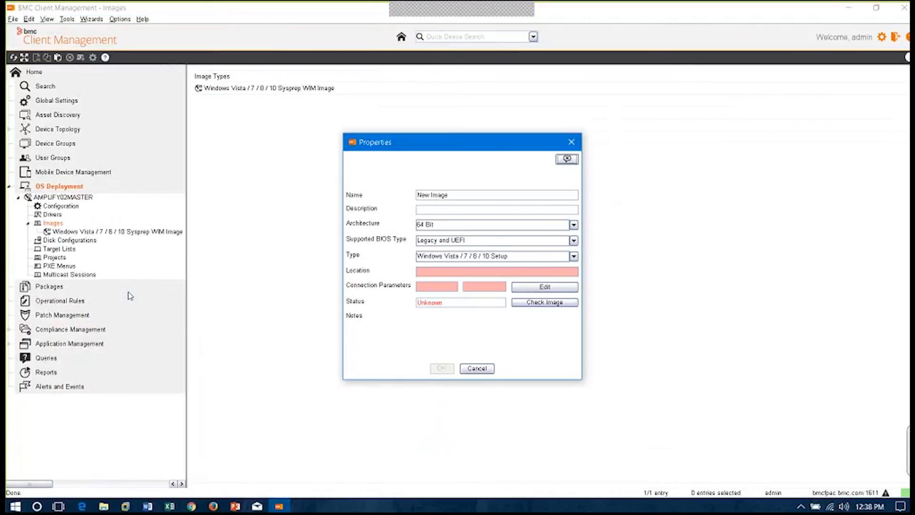
pyautogui.click(573, 255)
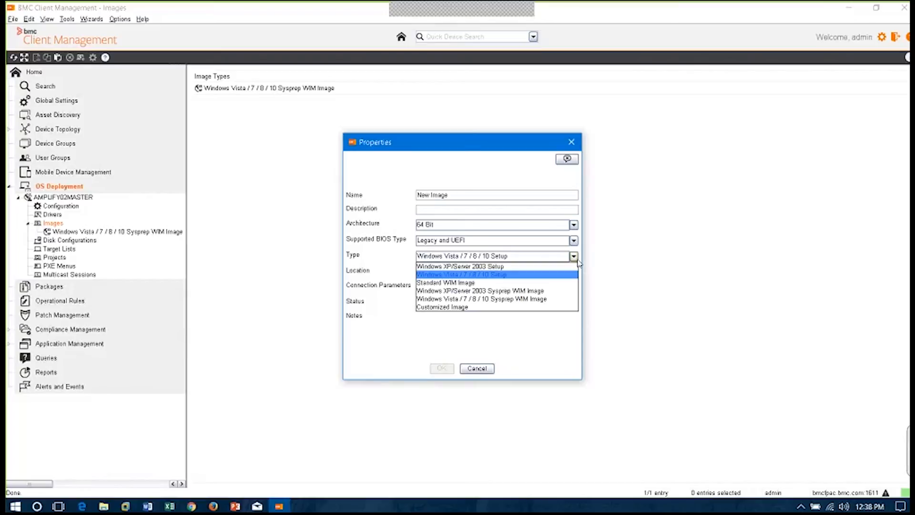
pyautogui.click(489, 308)
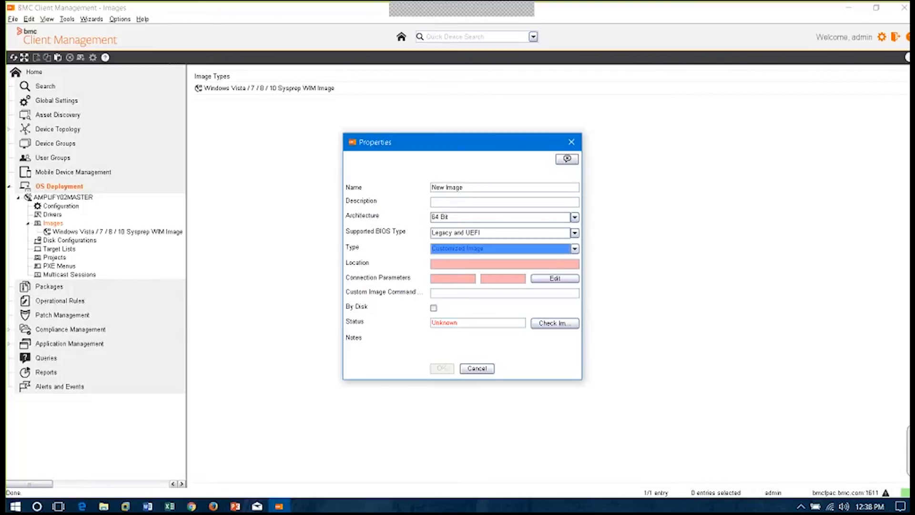
pyautogui.click(476, 369)
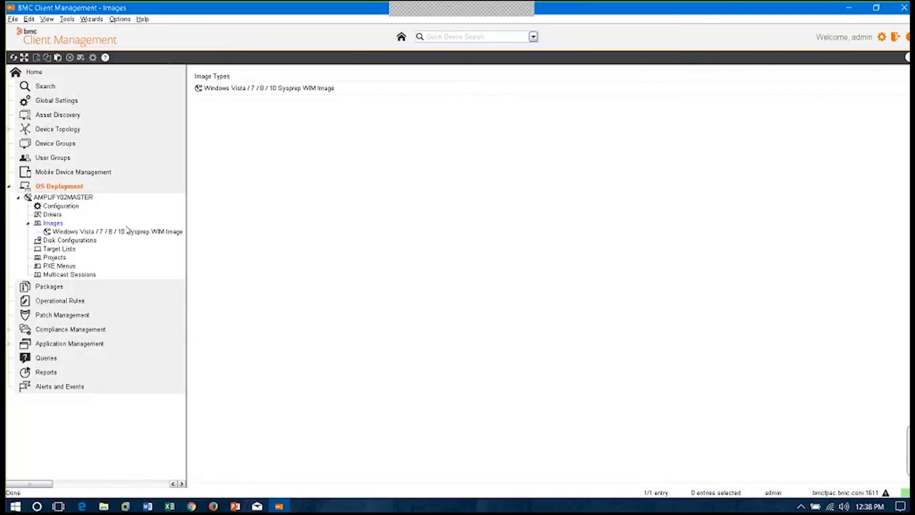
# Open BMC PXE Menu under PXE Menus and view its boot menu items
pyautogui.click(47, 267)
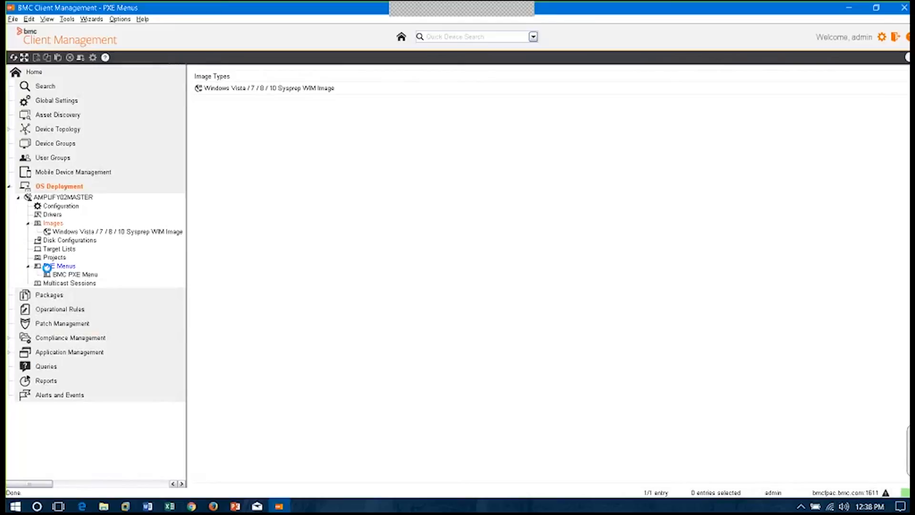
pyautogui.click(65, 274)
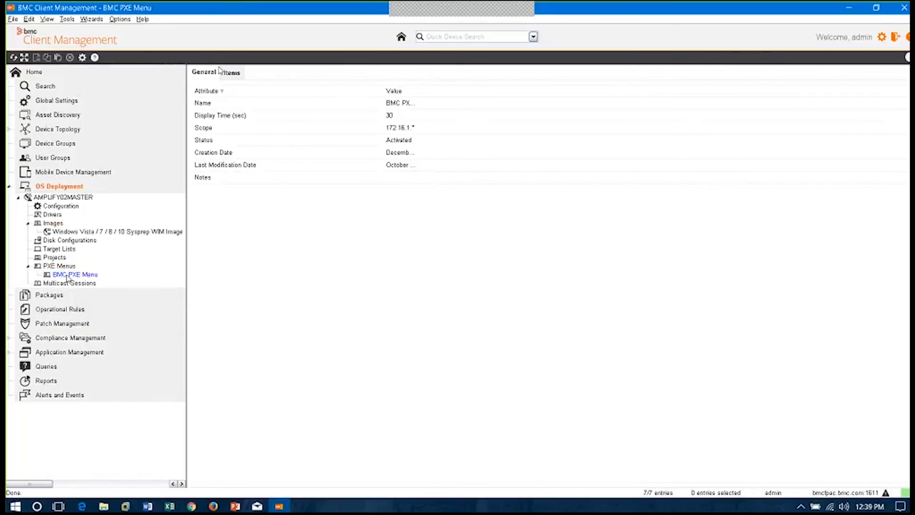
pyautogui.click(232, 72)
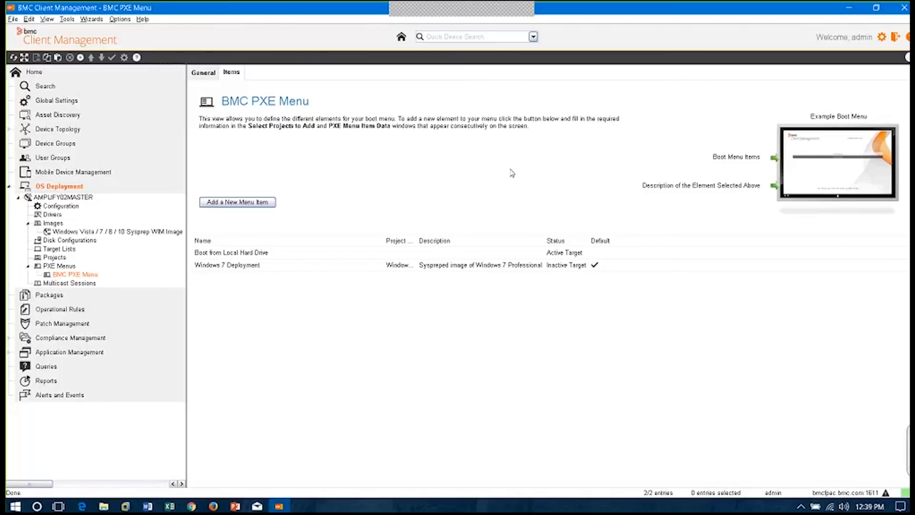
# Start the OS Deployment Wizard, view the OSD Manager Configuration for AMPLIFY02MASTER, and close the wizard
pyautogui.rightClick(57, 189)
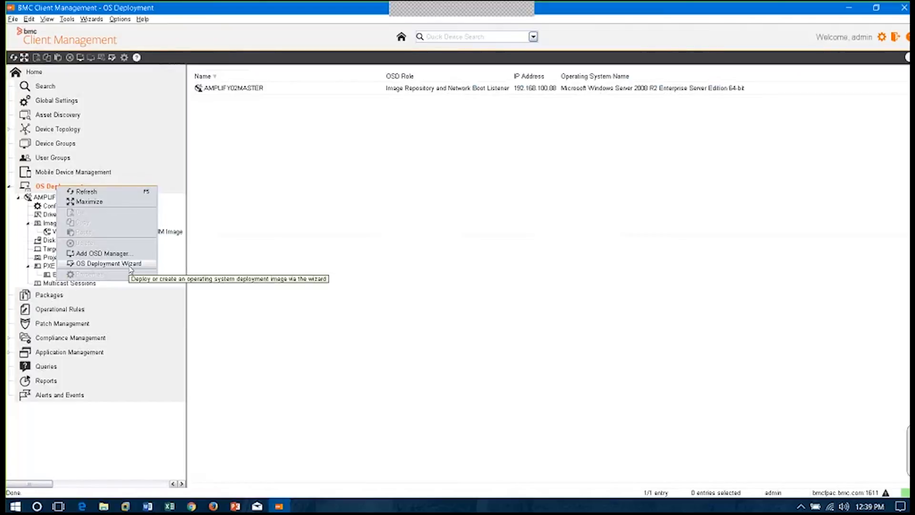
pyautogui.click(131, 264)
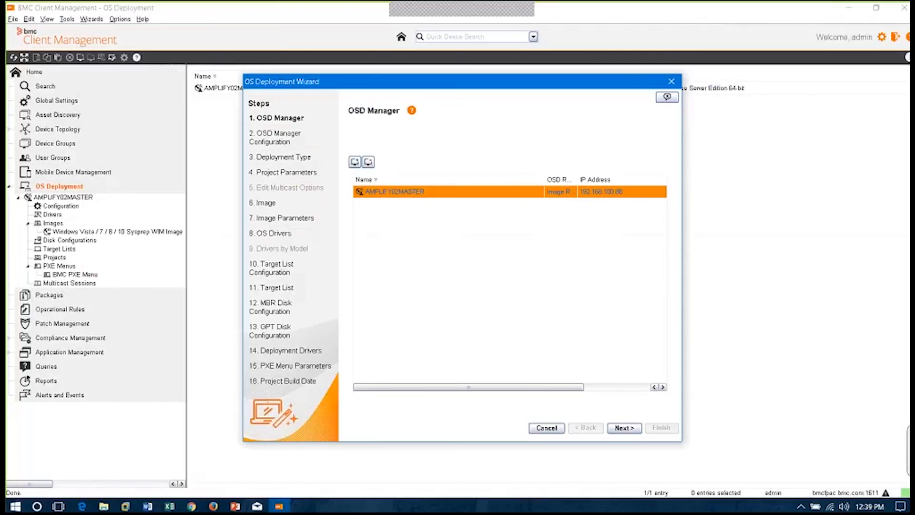
pyautogui.click(630, 431)
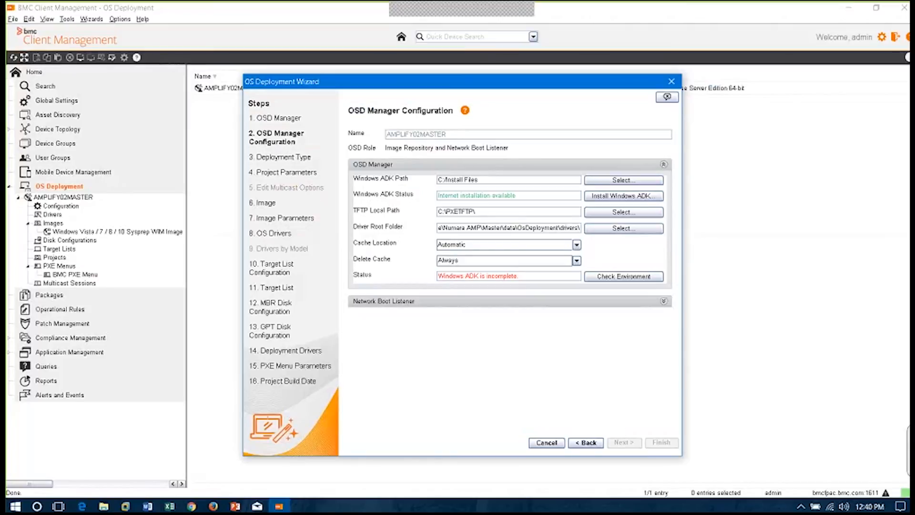
pyautogui.click(672, 82)
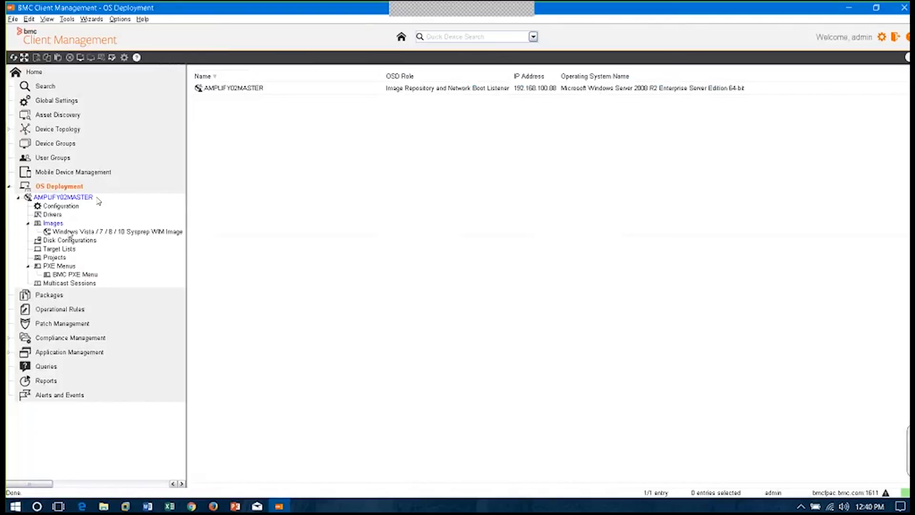
# View the Target Lists under AMPLIFY02MASTER, then expand Device Groups to review its groups and collapse it again
pyautogui.click(65, 248)
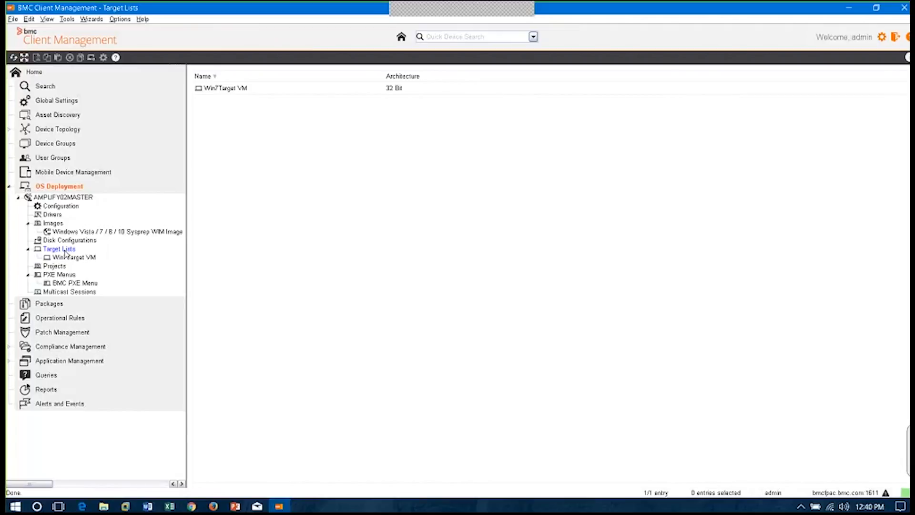
pyautogui.click(45, 144)
pyautogui.click(10, 144)
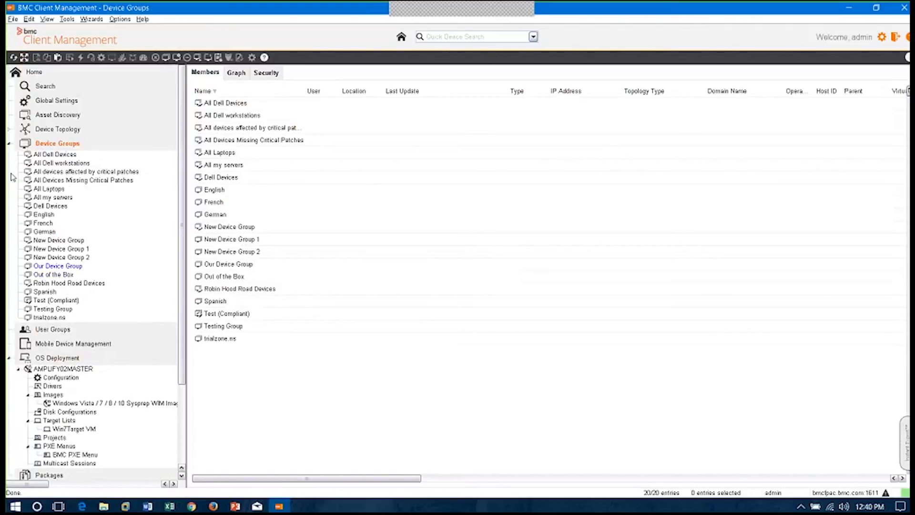
pyautogui.click(9, 144)
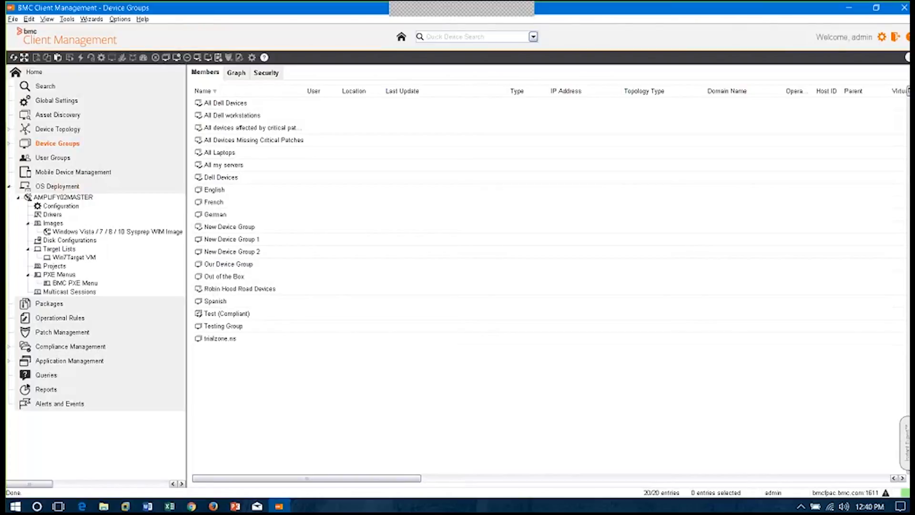
# Open Deployment by WIM Image under Projects and view the dashboards of its 64-bit WIM image project and Windows 7 Deployment
pyautogui.click(54, 267)
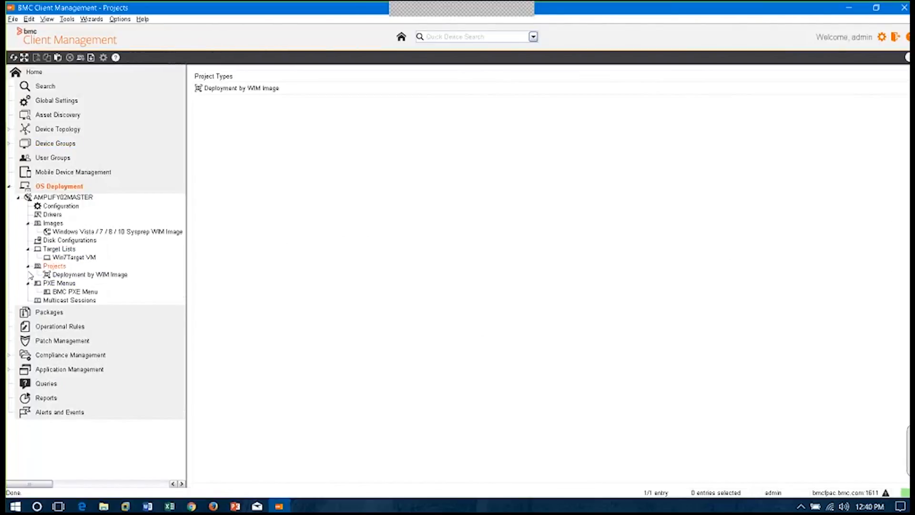
pyautogui.click(83, 275)
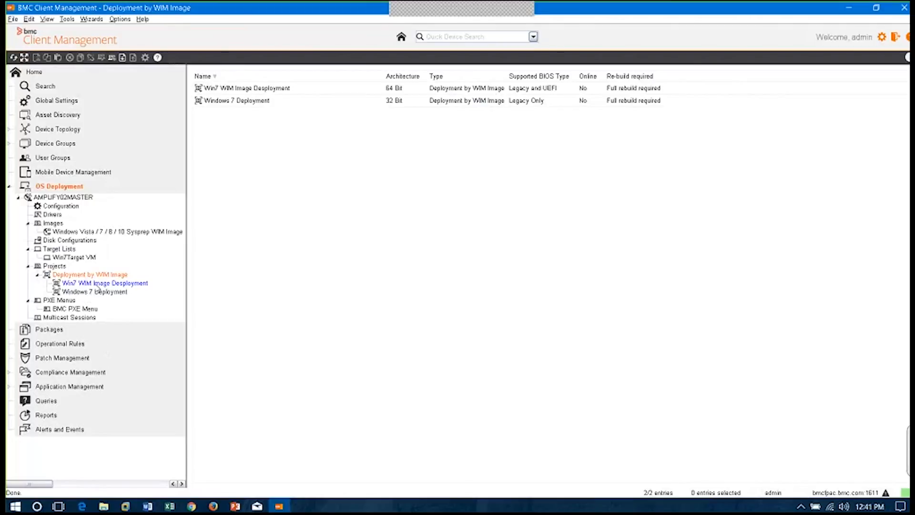
pyautogui.click(96, 284)
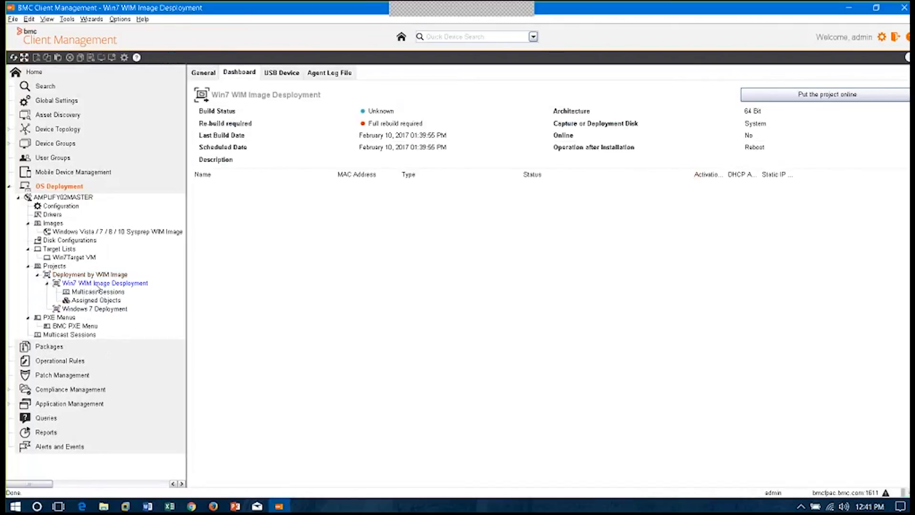
pyautogui.click(97, 311)
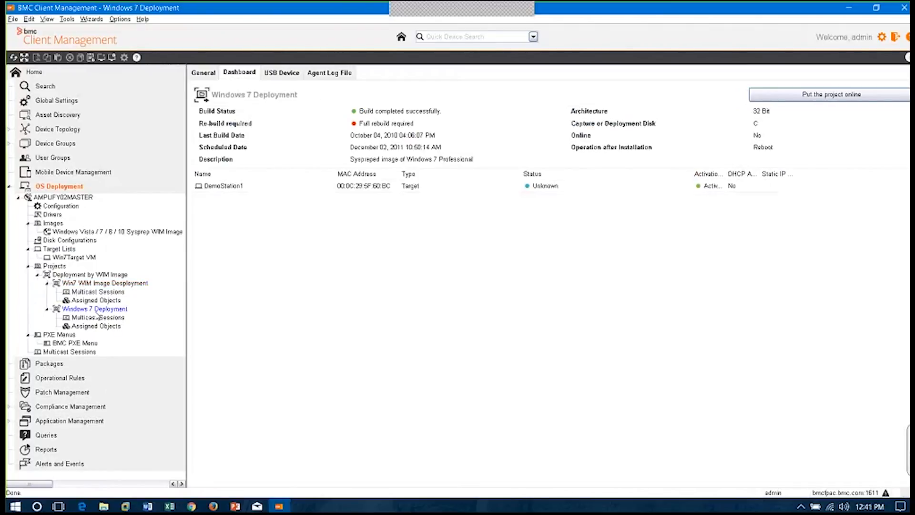
# View the USB device creation options of the Windows 7 Deployment project and collapse OS Deployment
pyautogui.click(289, 187)
pyautogui.click(281, 72)
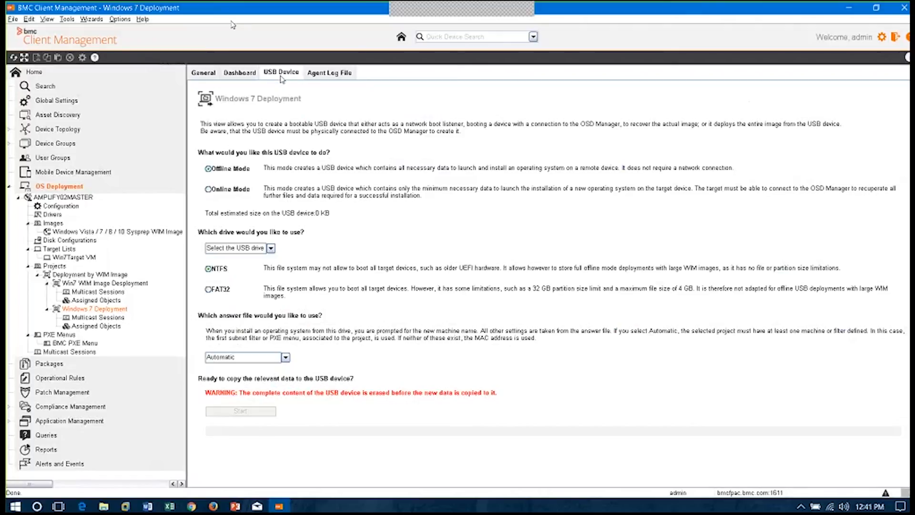
pyautogui.click(11, 187)
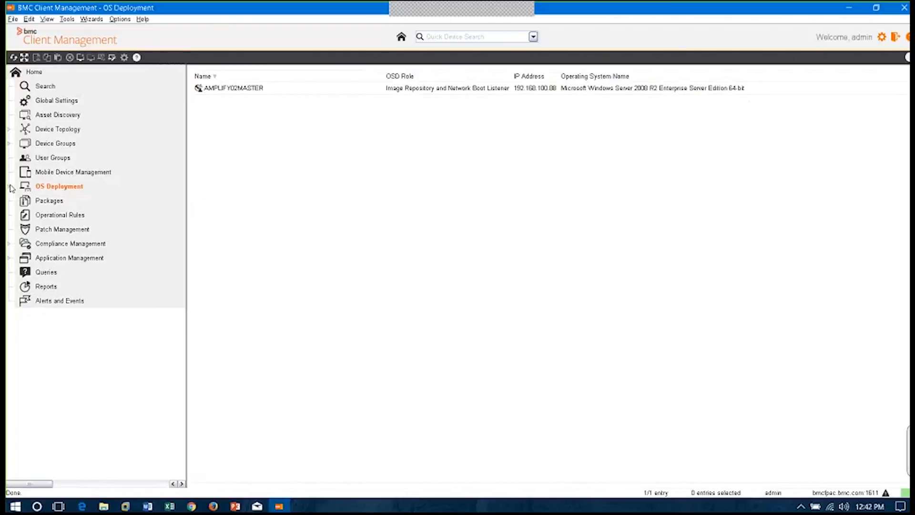
# Expand Packages, walk through the Package Creation Wizard for a custom package up to Publication, and cancel it
pyautogui.click(55, 204)
pyautogui.click(10, 201)
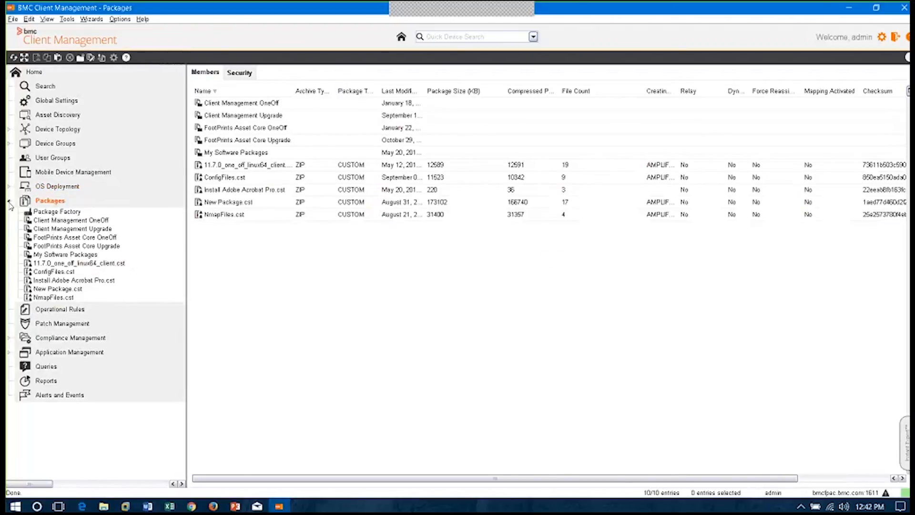
pyautogui.rightClick(47, 200)
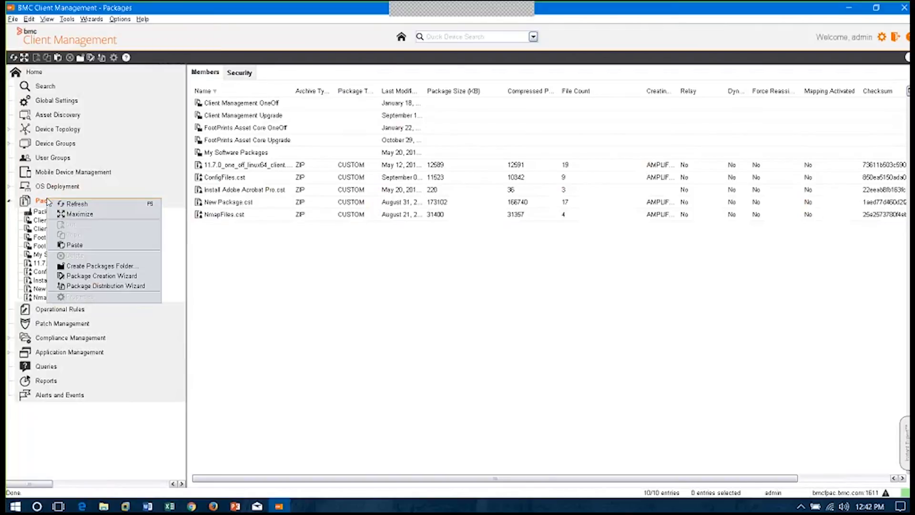
pyautogui.click(129, 276)
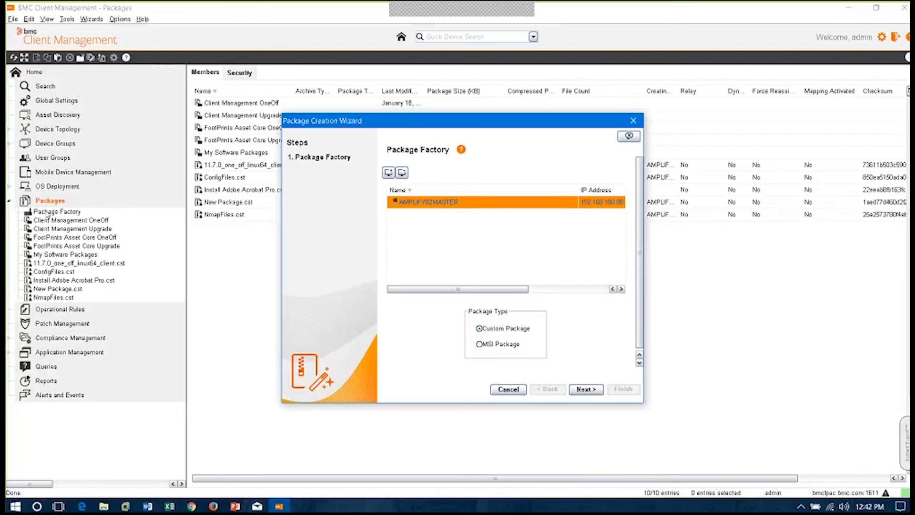
pyautogui.click(598, 391)
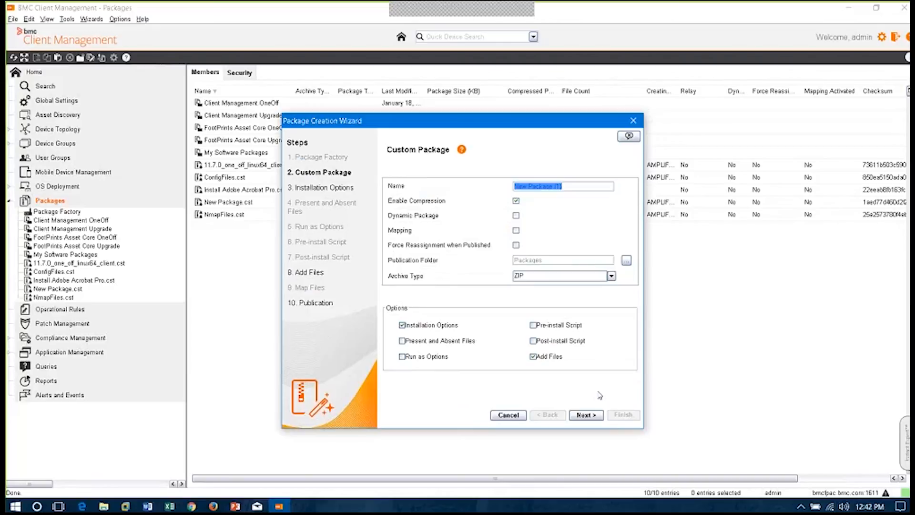
pyautogui.click(593, 418)
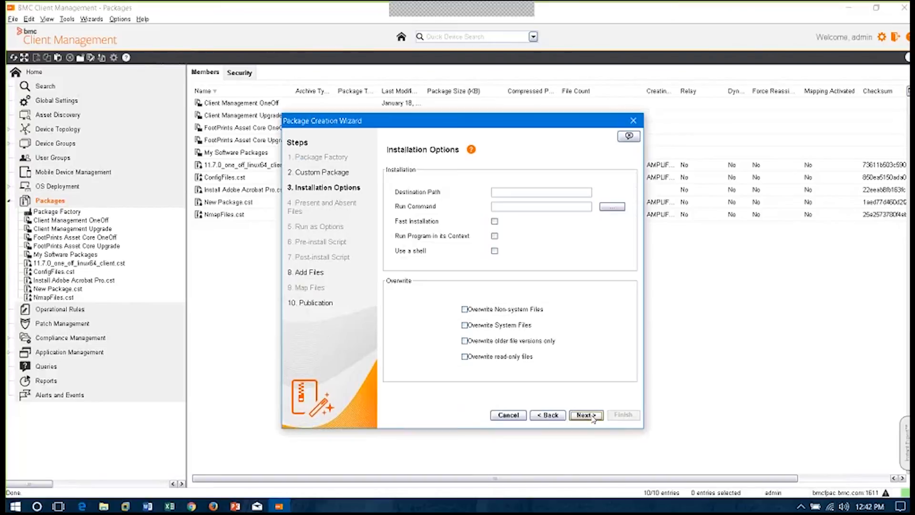
pyautogui.click(593, 418)
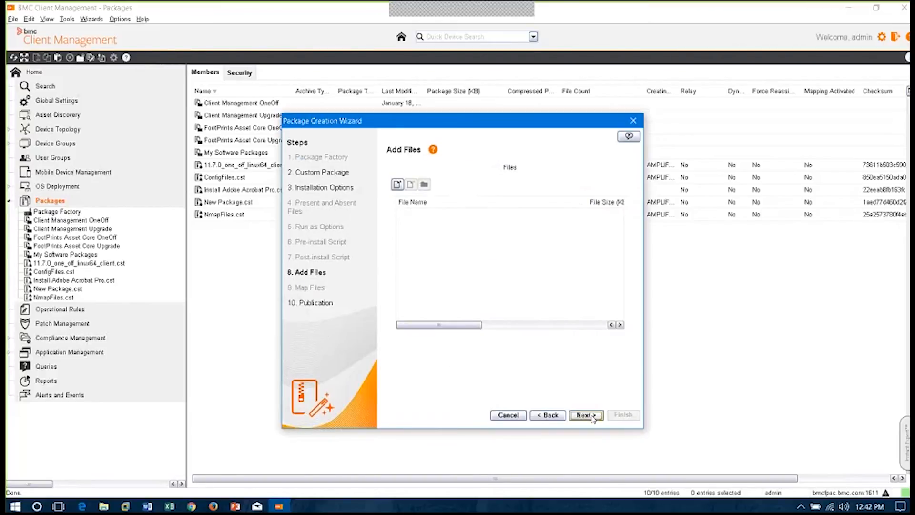
pyautogui.click(587, 415)
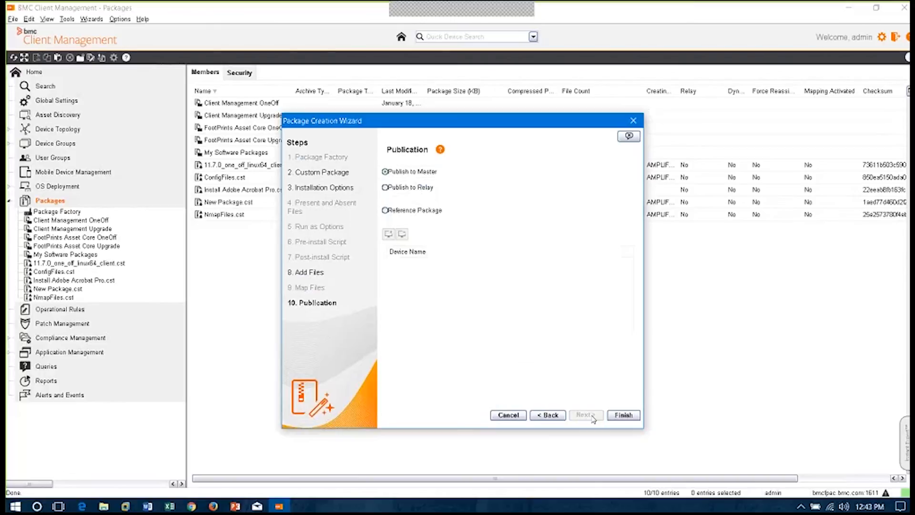
pyautogui.click(518, 415)
# Open My Software Packages and view the general details of FireFox 3.6.10 Install.cst and AdbeRdr910_en_US.msi
pyautogui.click(57, 255)
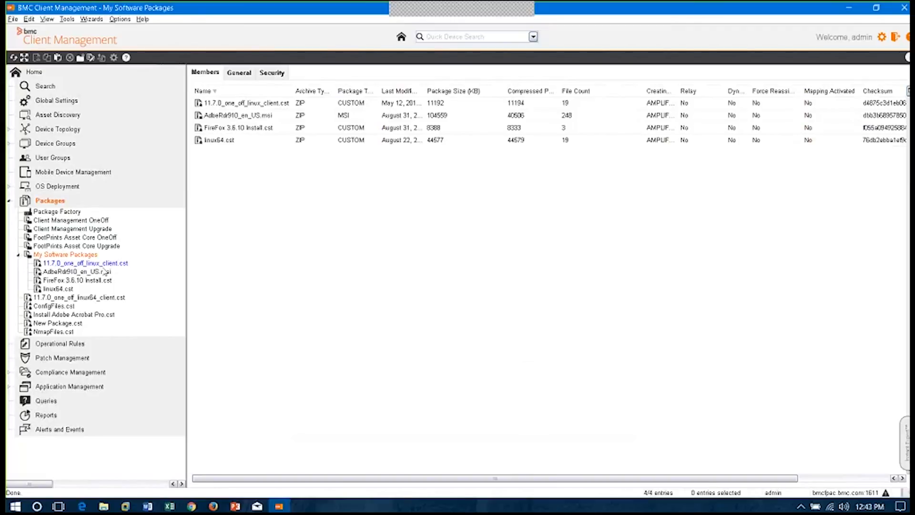
pyautogui.click(96, 281)
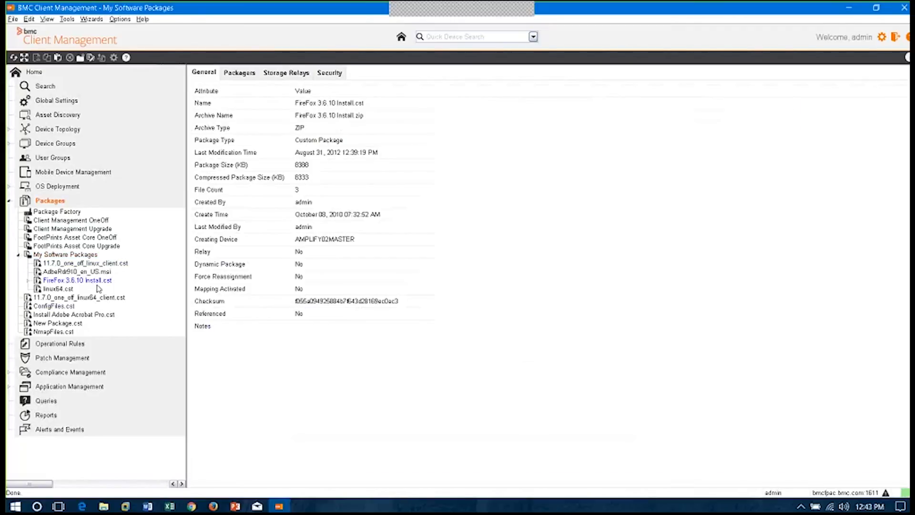
pyautogui.click(88, 274)
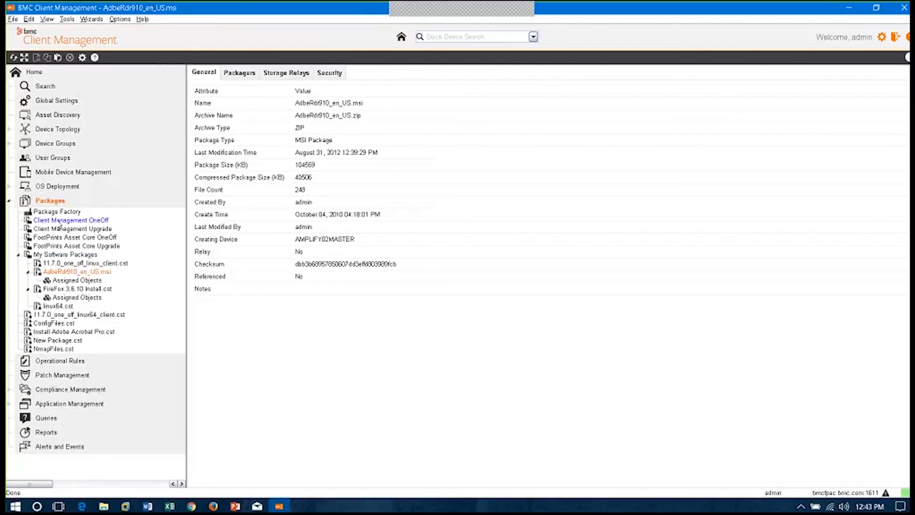
# Start the Package Distribution Wizard and select AdbeRdr910_en_US.msi from My Software Packages as the package
pyautogui.rightClick(58, 201)
pyautogui.click(151, 289)
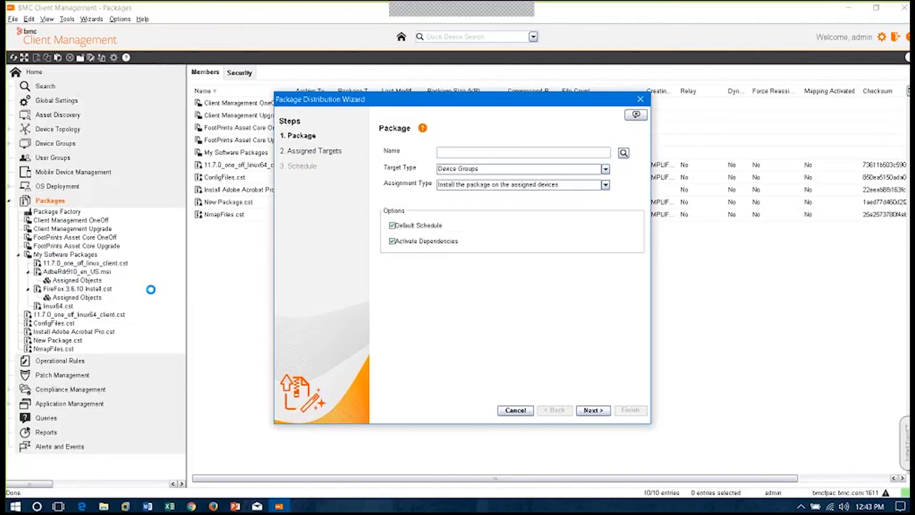
pyautogui.click(622, 155)
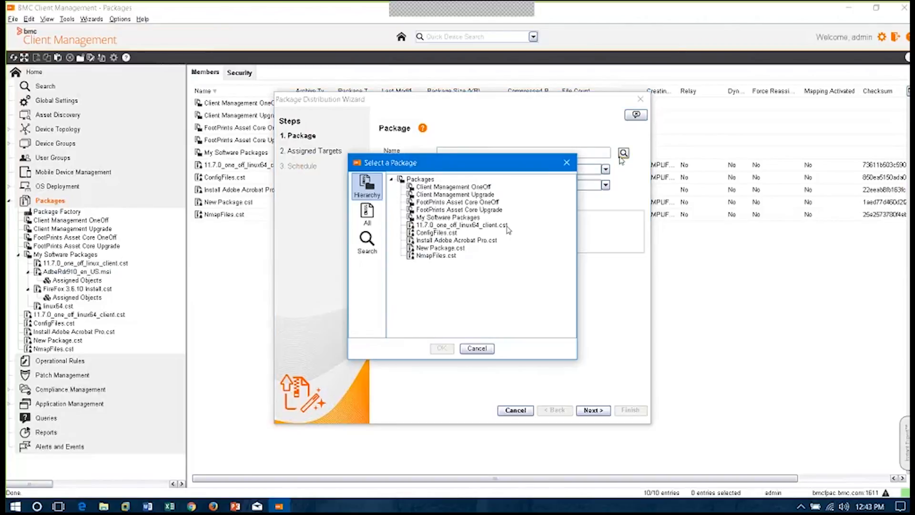
pyautogui.doubleClick(441, 218)
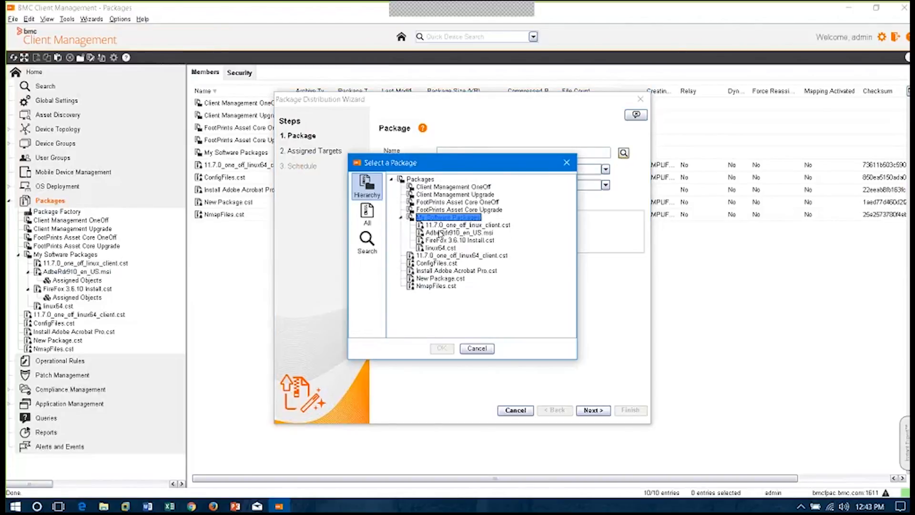
pyautogui.click(440, 233)
pyautogui.click(441, 348)
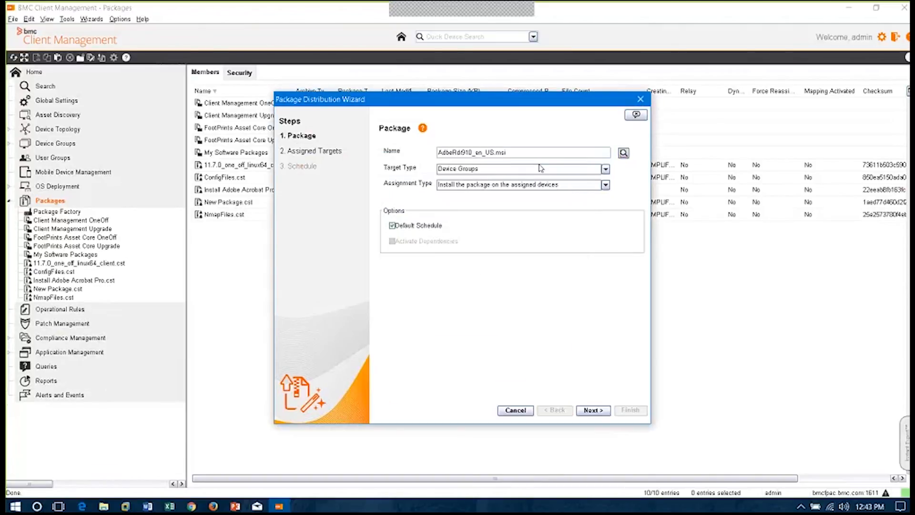
# Keep Device Groups and installation on the assigned devices, disable Default Schedule, and proceed to the Assigned Targets
pyautogui.click(605, 169)
pyautogui.click(605, 169)
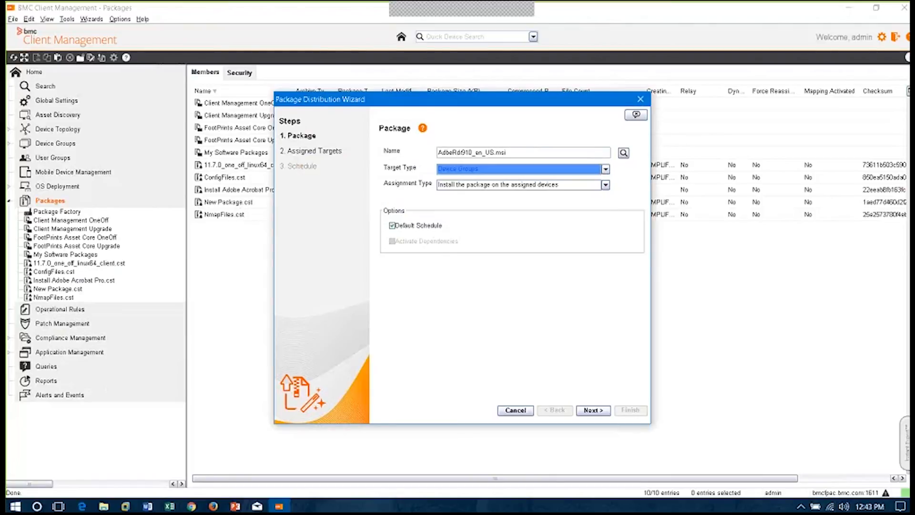
pyautogui.click(392, 226)
pyautogui.click(392, 226)
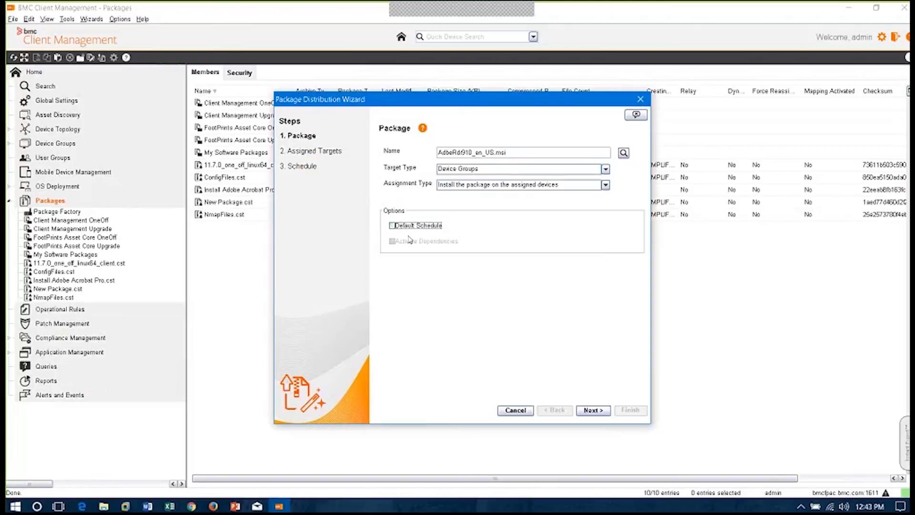
pyautogui.click(561, 186)
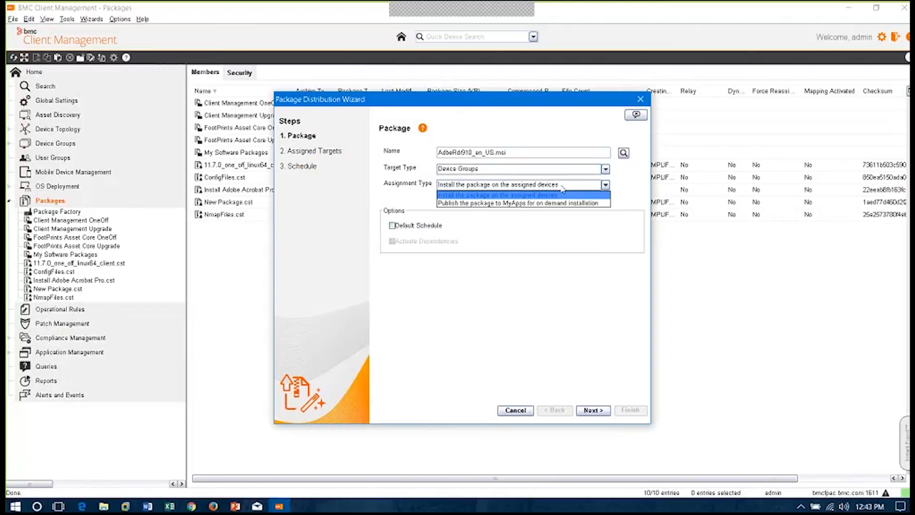
pyautogui.click(562, 187)
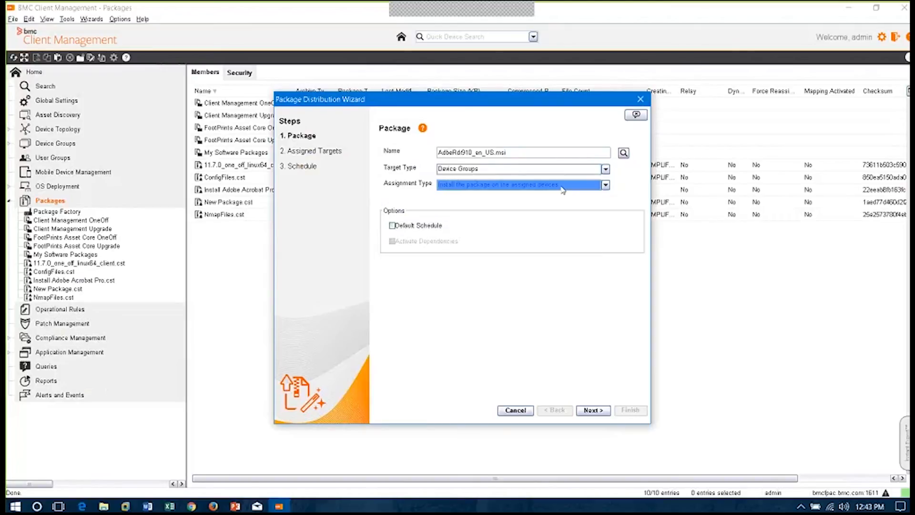
pyautogui.click(602, 412)
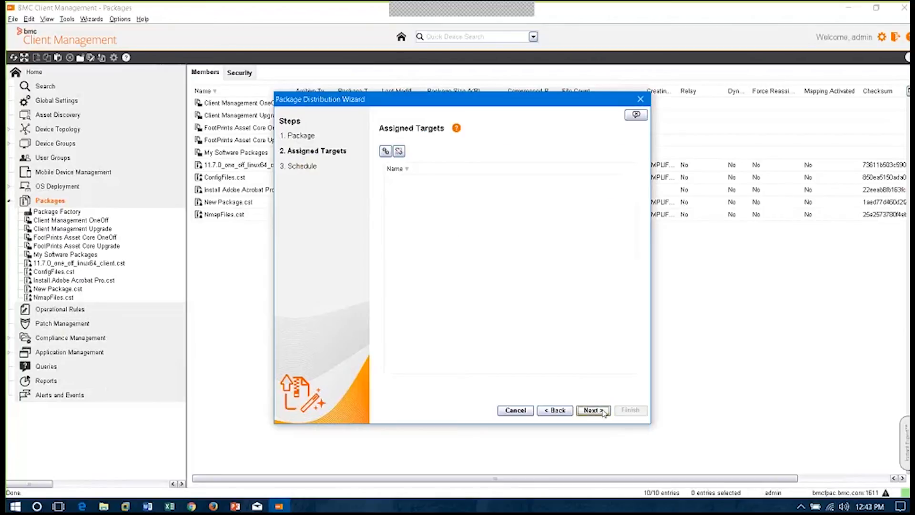
# Assign the All Laptops device group as the distribution target and proceed to the Schedule
pyautogui.click(384, 151)
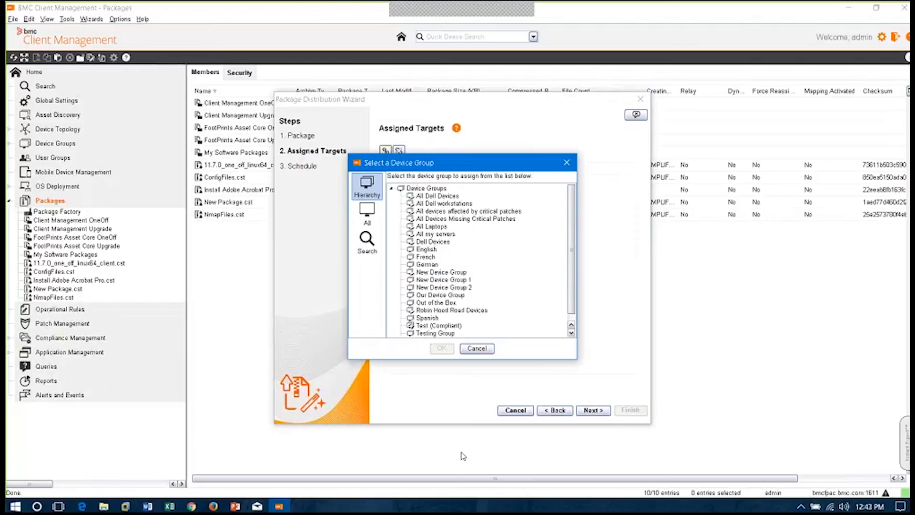
pyautogui.click(434, 227)
pyautogui.click(442, 348)
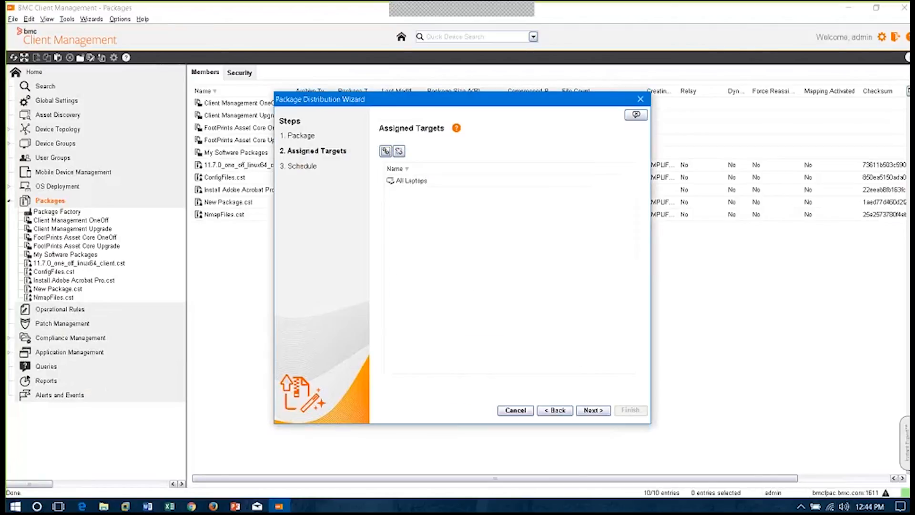
pyautogui.click(604, 413)
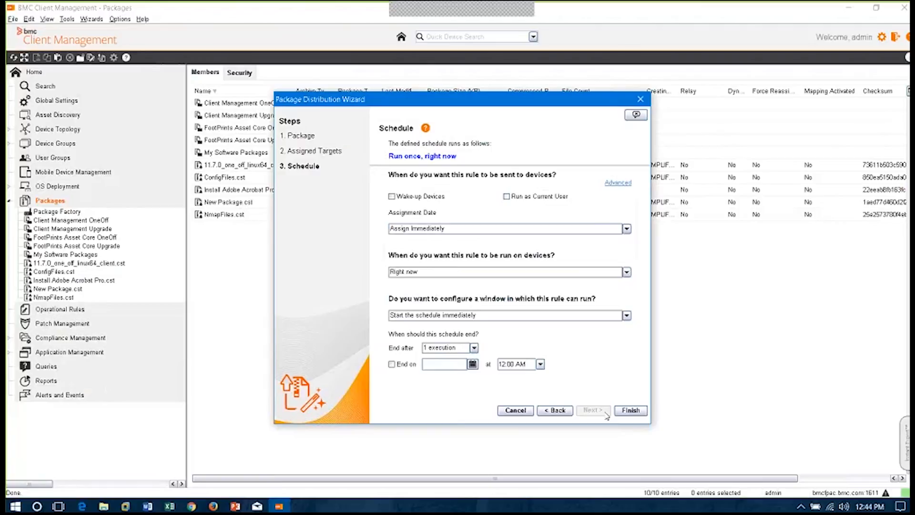
# Keep the rule running Right now, enable Wake-up Devices, finish the distribution, and activate the operational rule with Go to Package enabled
pyautogui.click(628, 413)
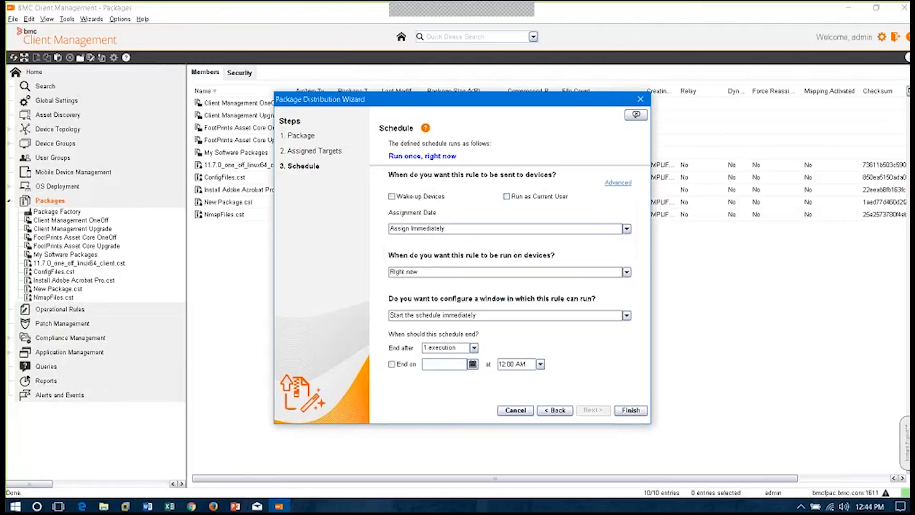
pyautogui.click(627, 272)
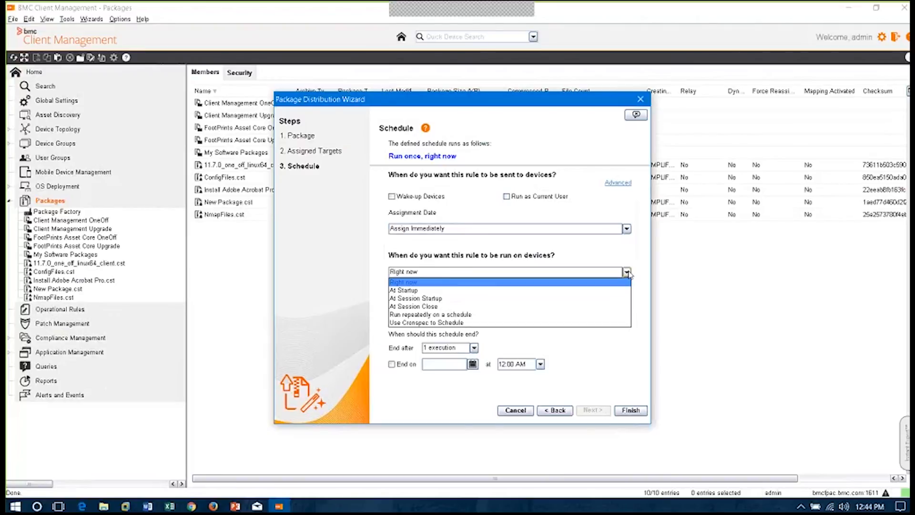
pyautogui.click(619, 260)
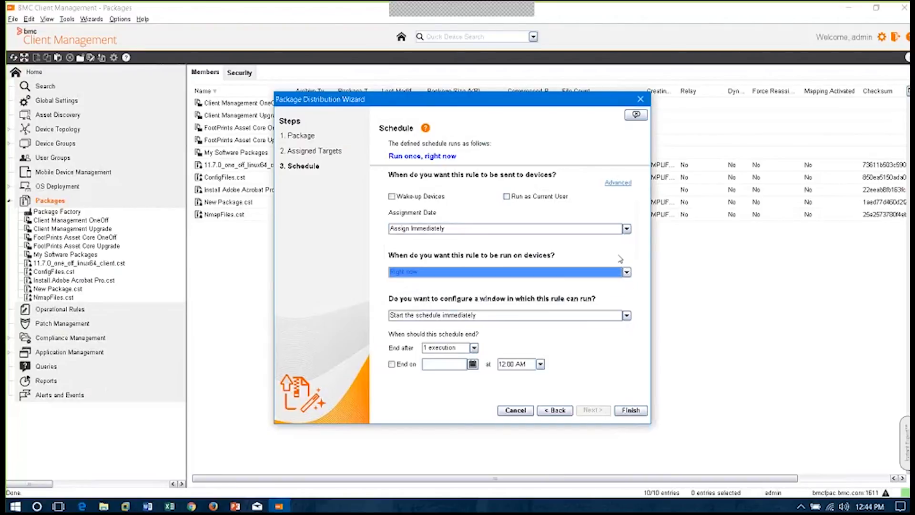
pyautogui.click(392, 196)
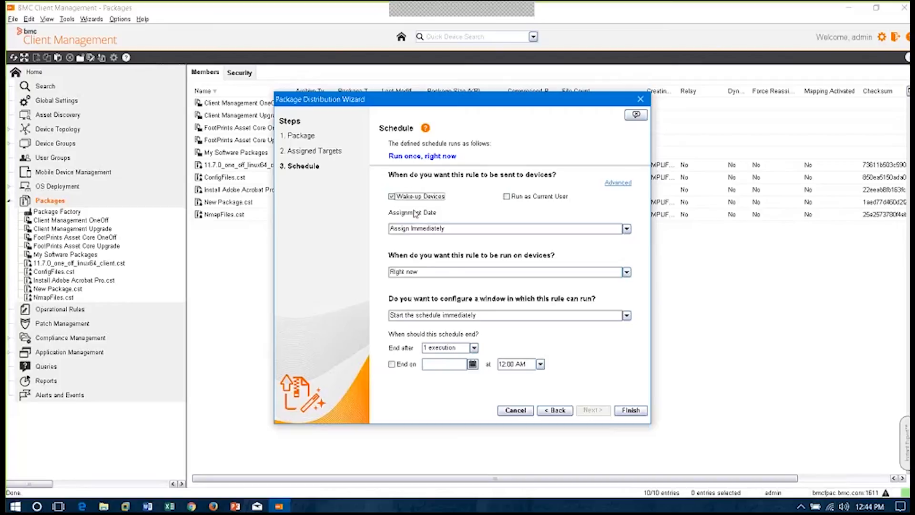
pyautogui.click(630, 410)
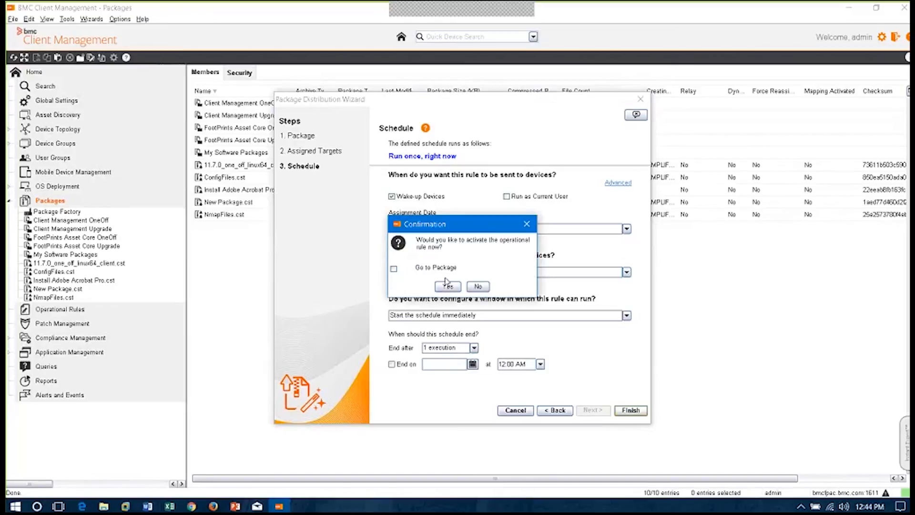
pyautogui.click(394, 269)
pyautogui.click(444, 286)
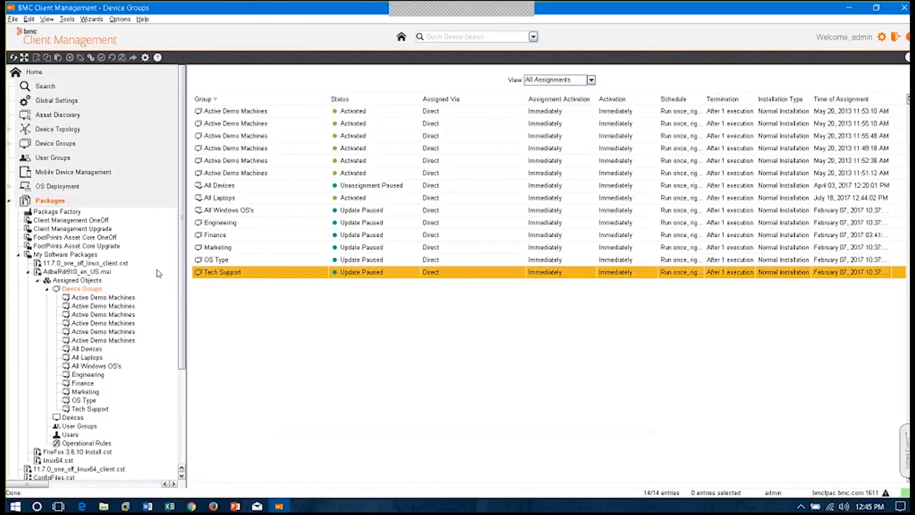
# Collapse Packages and start the Patch/Service Pack Distribution Wizard from Patch Management, keeping the Patch Job type and the name New Patch Job 1
pyautogui.click(18, 254)
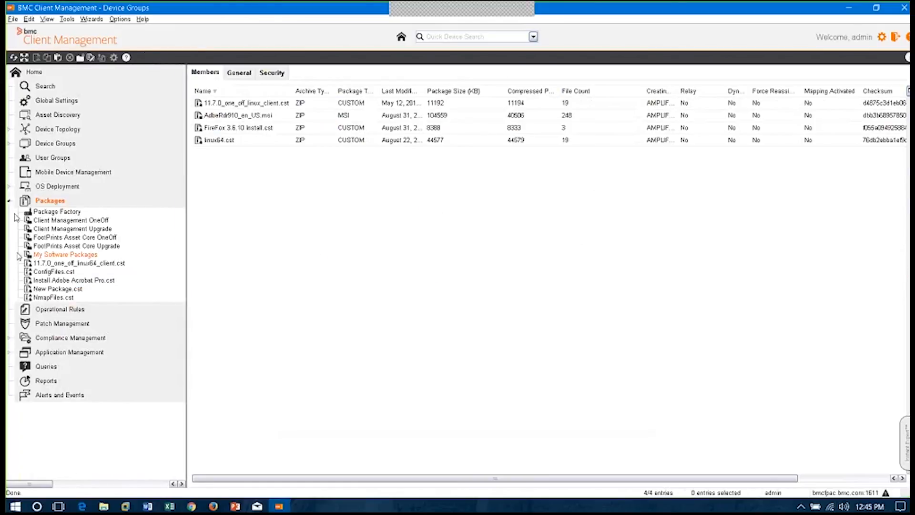
pyautogui.click(8, 201)
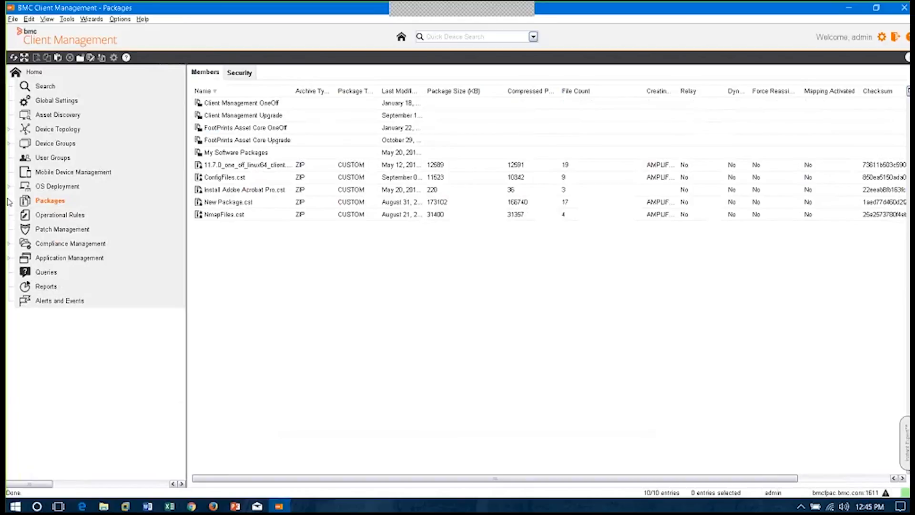
pyautogui.click(50, 230)
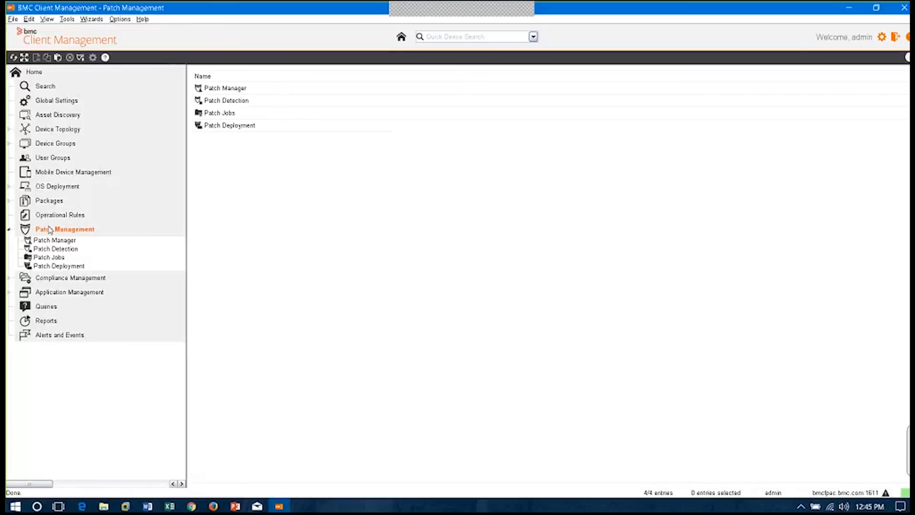
pyautogui.rightClick(50, 231)
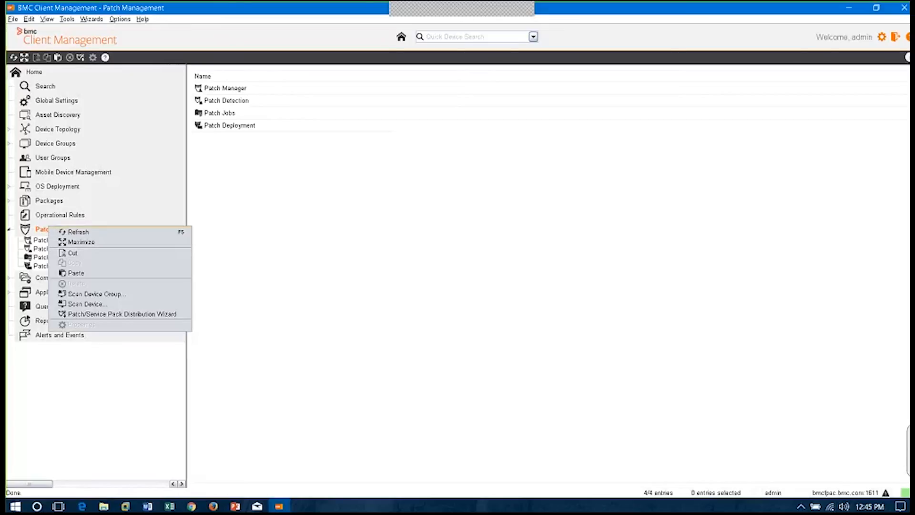
pyautogui.click(126, 314)
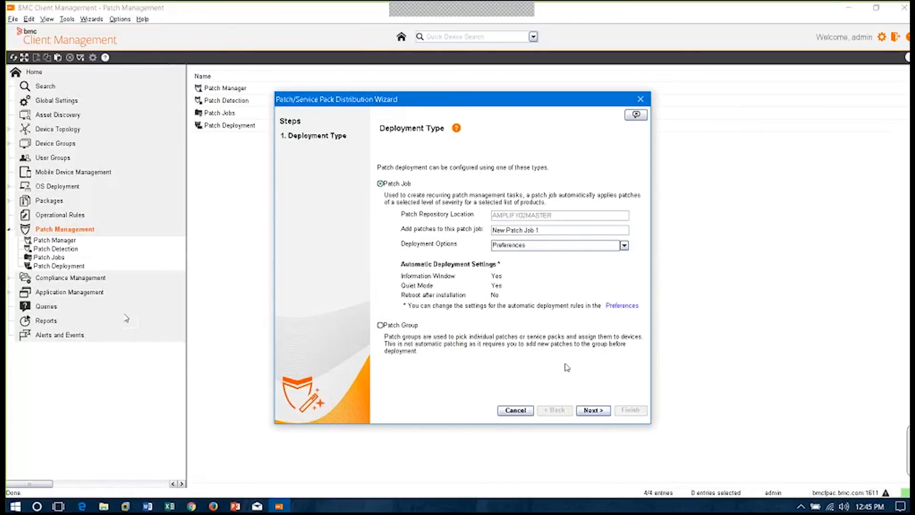
pyautogui.click(593, 410)
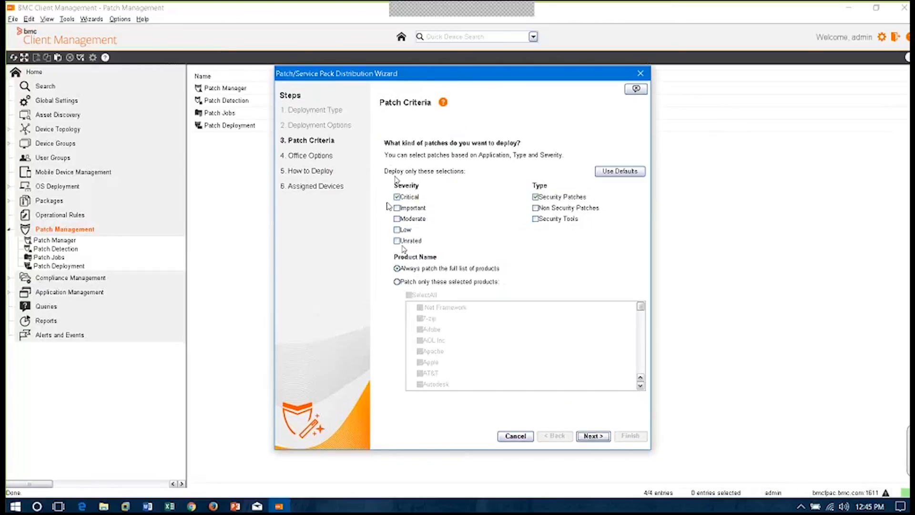
# Add the Important severity to the patch criteria and limit patching to selected products, choosing Adobe, Apache, Apple and Citrix
pyautogui.click(401, 208)
pyautogui.click(397, 282)
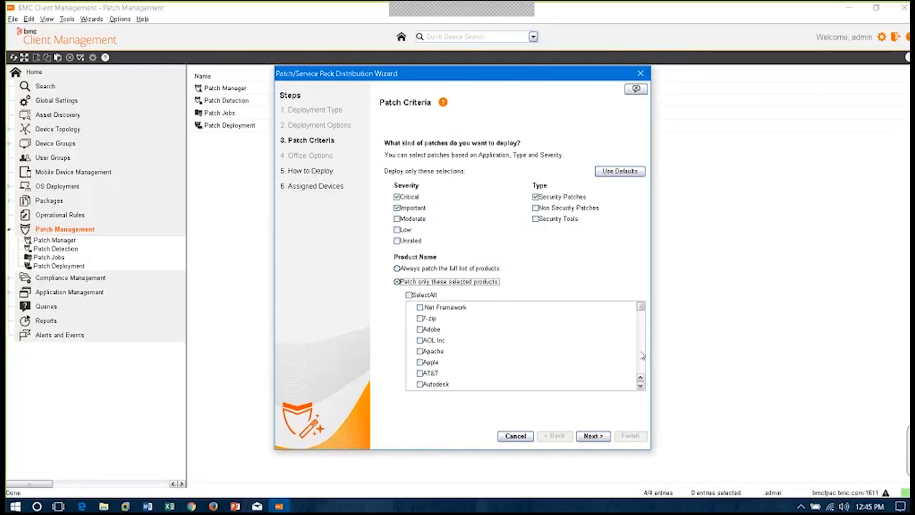
pyautogui.click(420, 330)
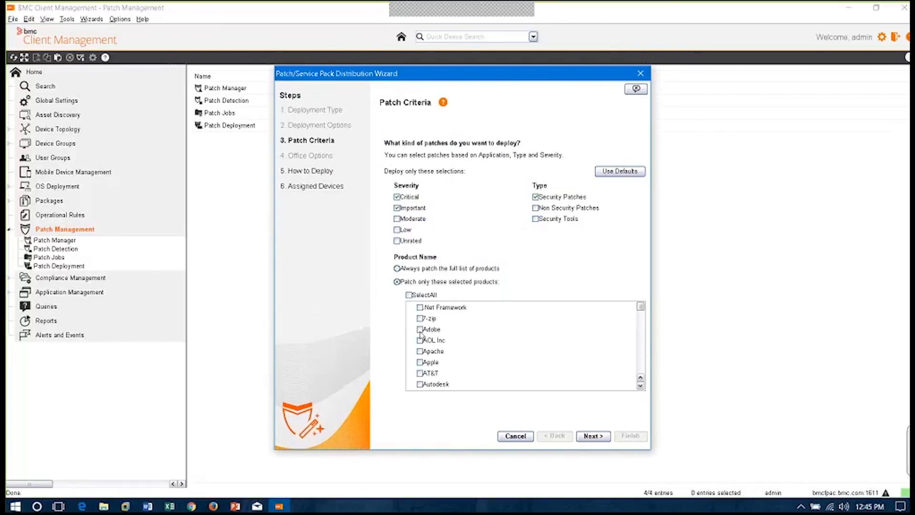
pyautogui.click(438, 351)
pyautogui.click(421, 363)
pyautogui.scroll(-3, 644, 338)
pyautogui.click(420, 362)
# Add Java Virtual Machine and Sun Java to the products selected for patching
pyautogui.click(641, 363)
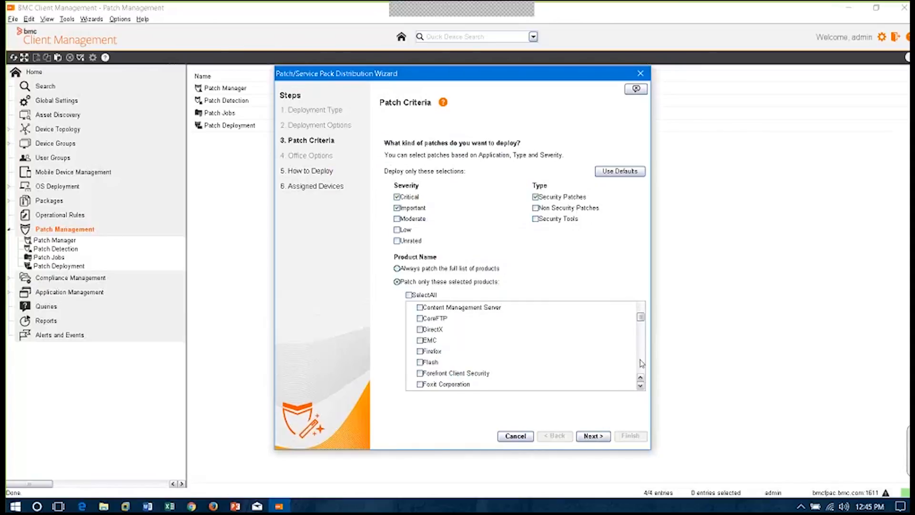
pyautogui.click(641, 363)
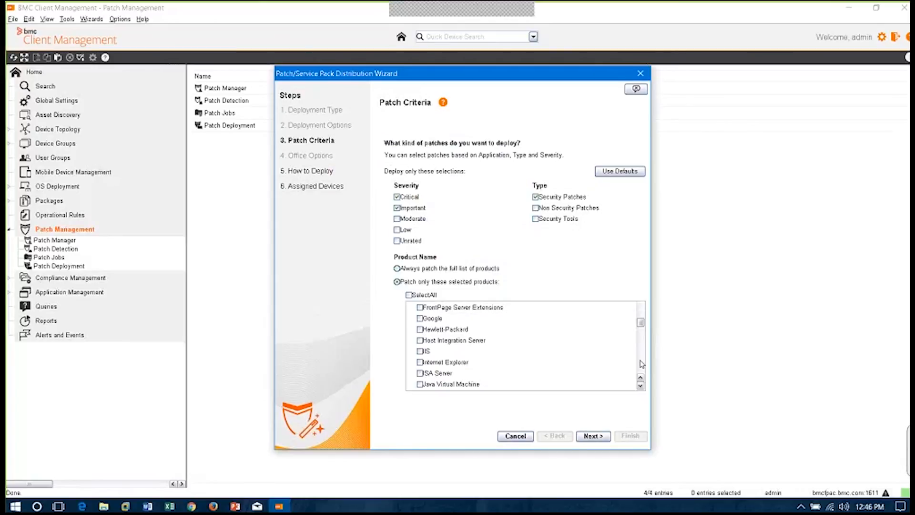
pyautogui.click(642, 363)
pyautogui.click(642, 363)
pyautogui.click(642, 362)
pyautogui.click(642, 363)
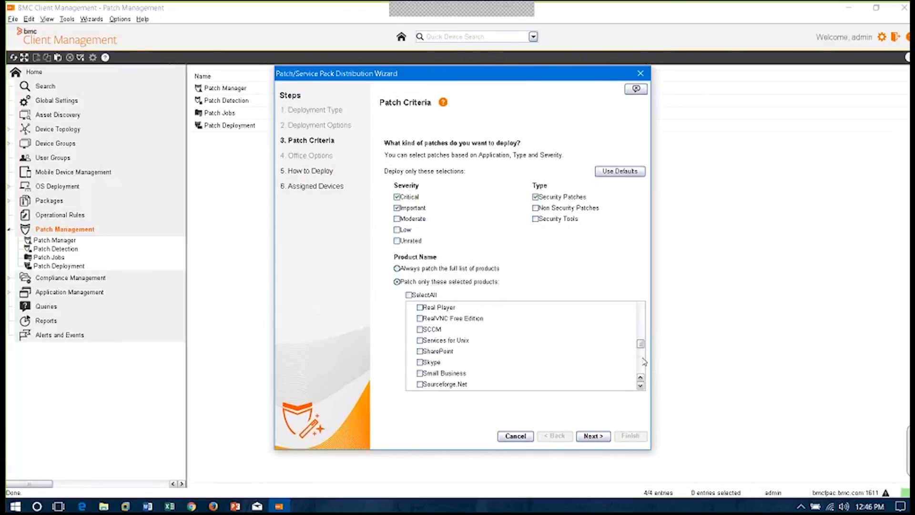
pyautogui.click(644, 362)
pyautogui.click(421, 329)
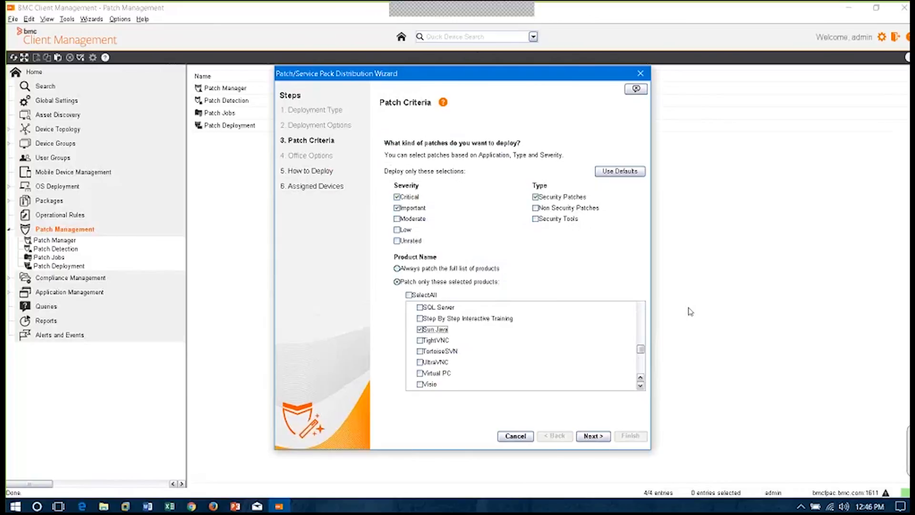
# Accept the monthly second-Wednesday deployment schedule starting at 8:00 pm and assign the devices AMPEDCLIENT02, AMPLIFY02MASTER and FINANCE01
pyautogui.click(592, 437)
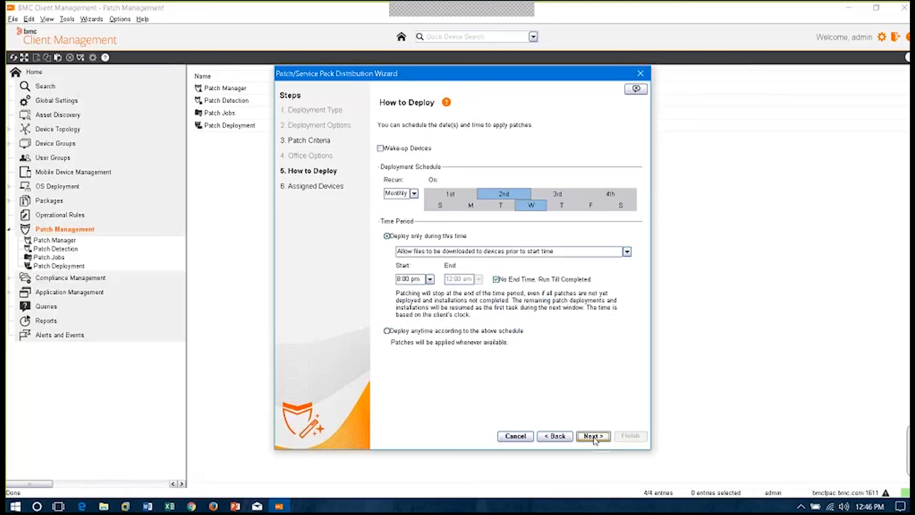
pyautogui.click(592, 436)
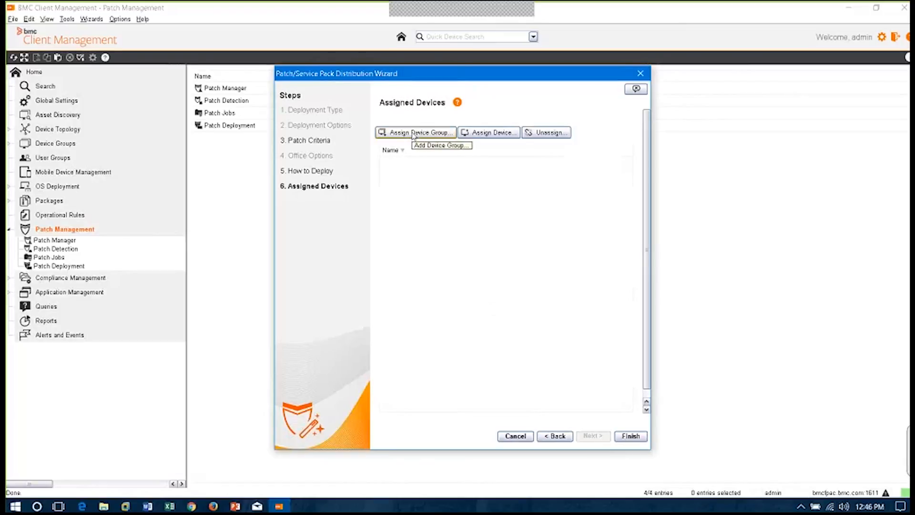
pyautogui.click(504, 136)
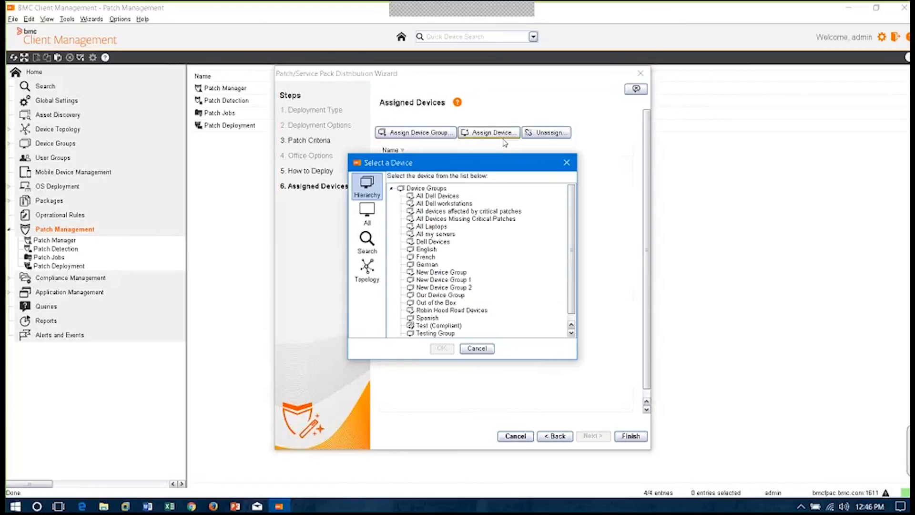
pyautogui.click(366, 222)
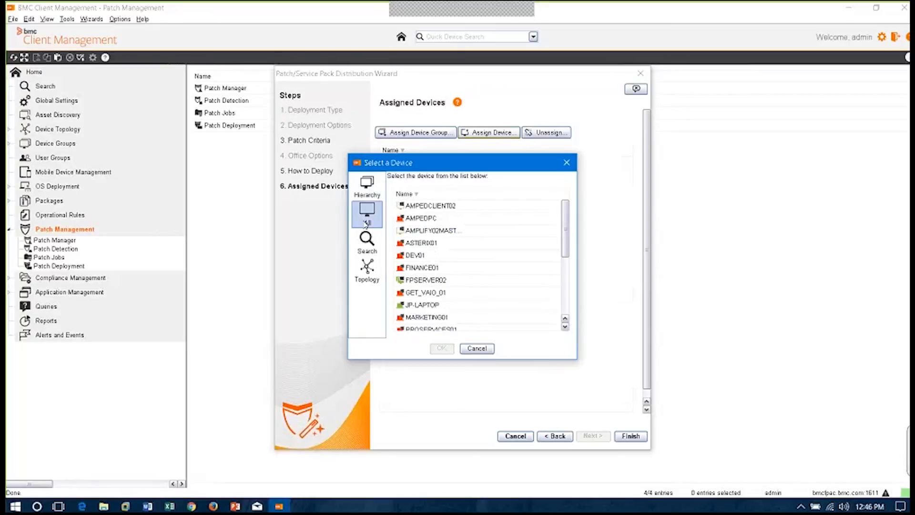
pyautogui.click(461, 211)
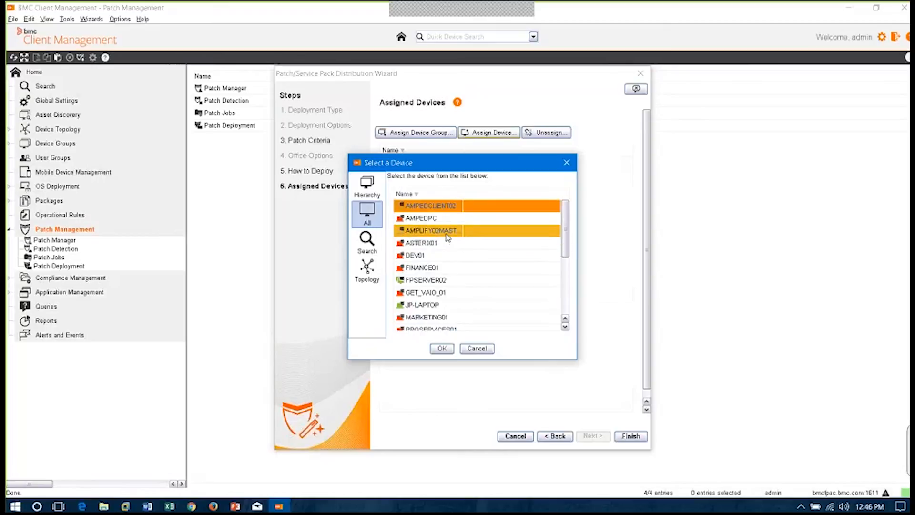
pyautogui.keyDown('ctrl'); pyautogui.click(448, 268); pyautogui.keyUp('ctrl')
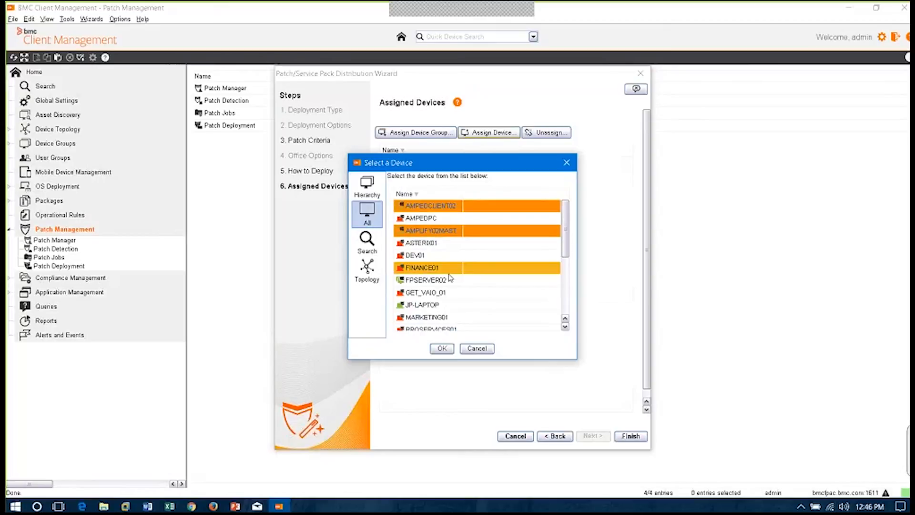
pyautogui.click(441, 348)
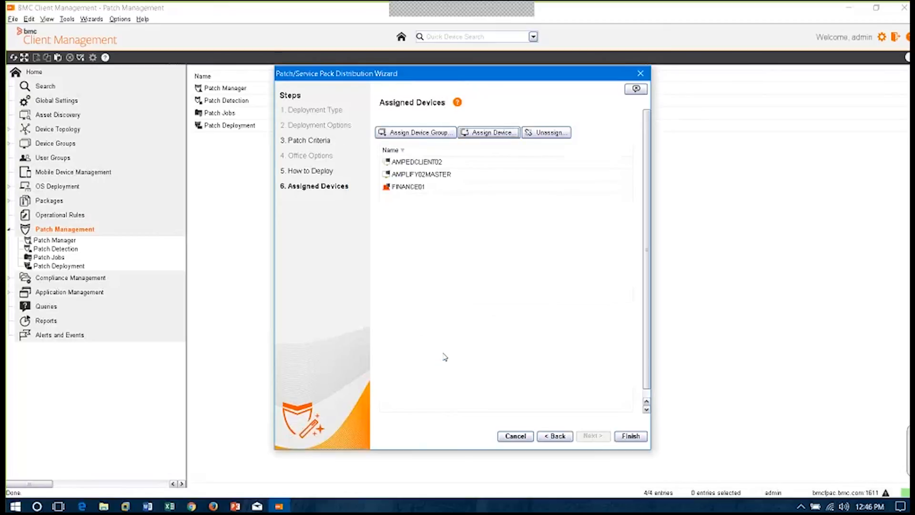
# Assign the All my servers device group to the patch job and finish the wizard
pyautogui.click(399, 134)
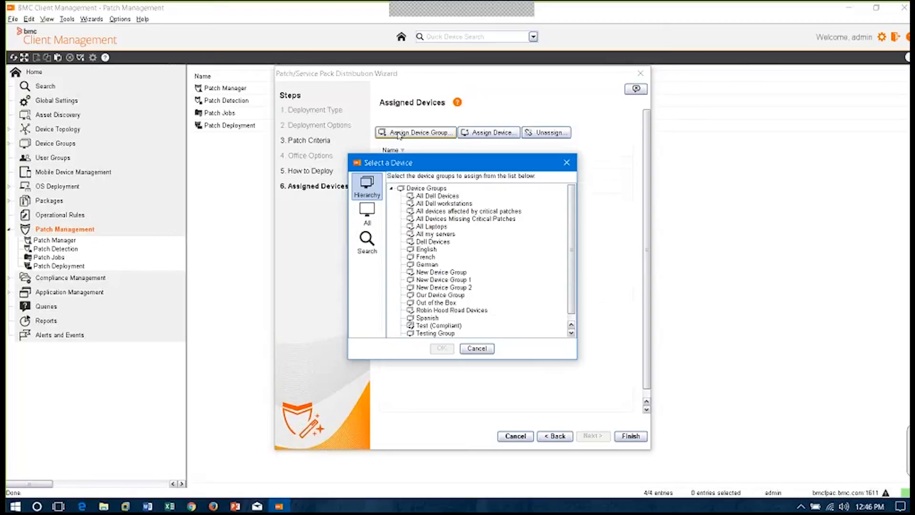
pyautogui.click(436, 234)
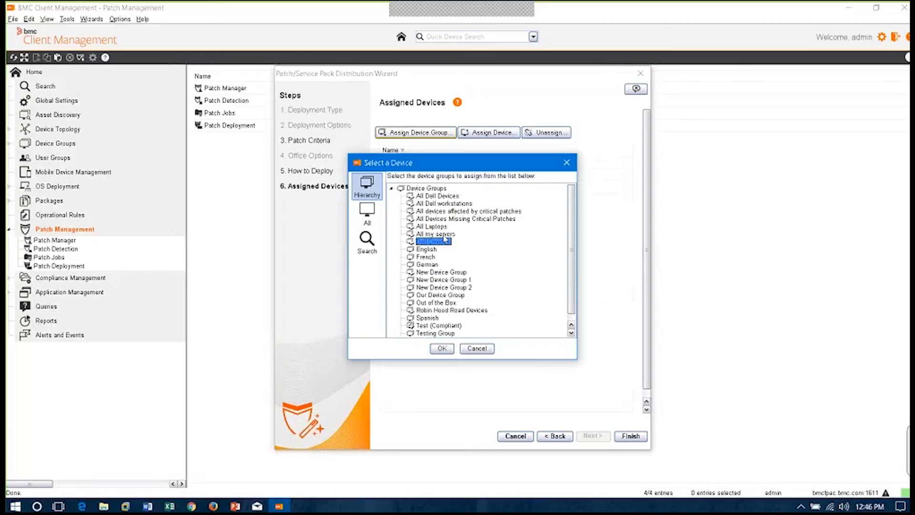
pyautogui.click(443, 348)
pyautogui.click(630, 436)
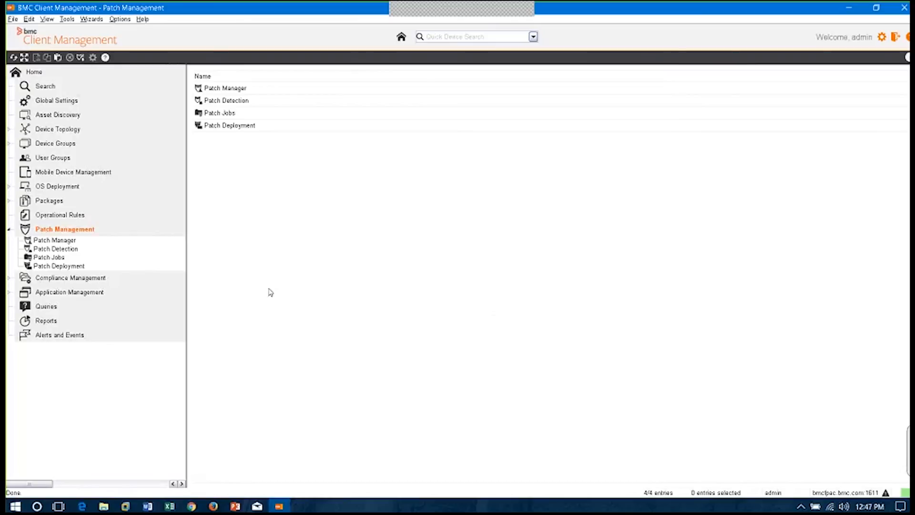
# Open New Patch Job 1 under Patch Jobs, review its active patches and assigned devices, and open its Patch Window settings
pyautogui.click(37, 258)
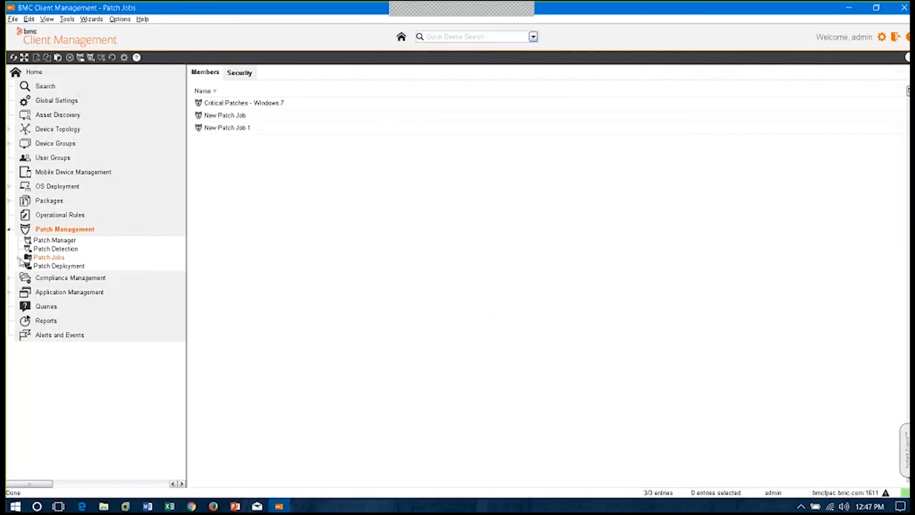
pyautogui.click(18, 257)
pyautogui.click(73, 284)
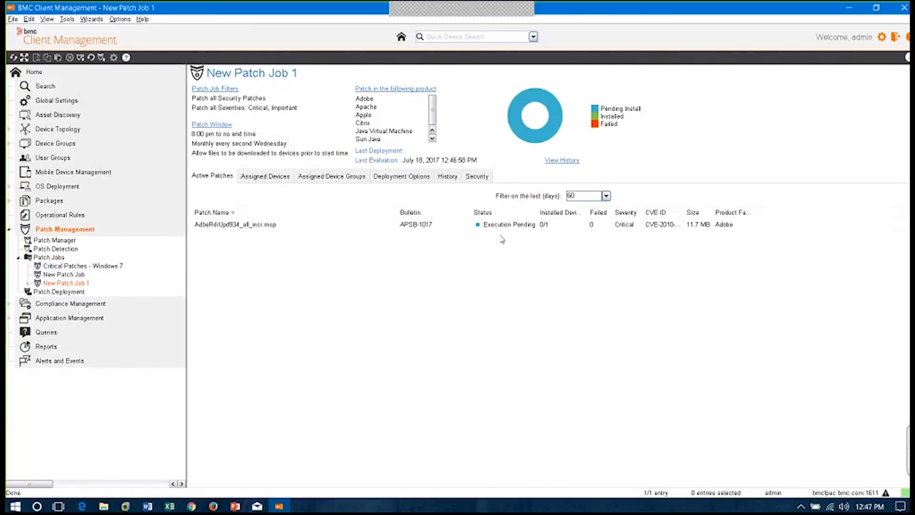
pyautogui.click(441, 224)
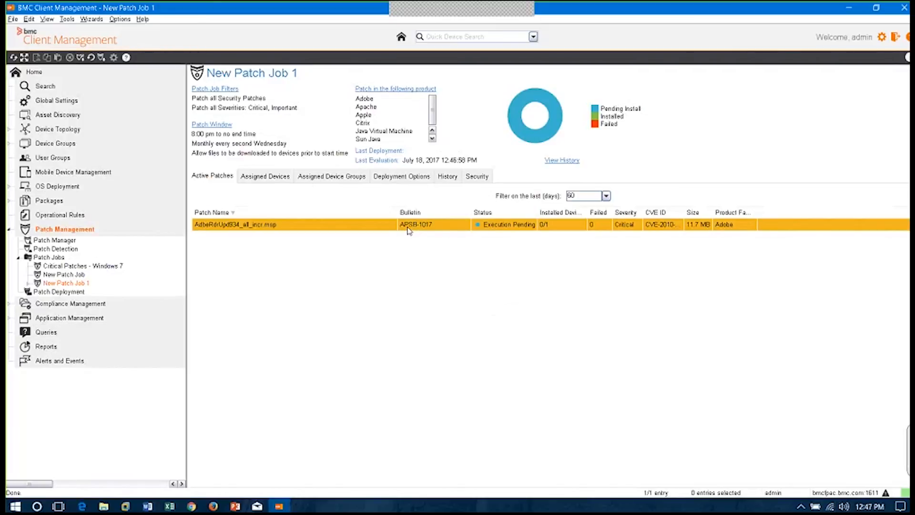
pyautogui.click(261, 176)
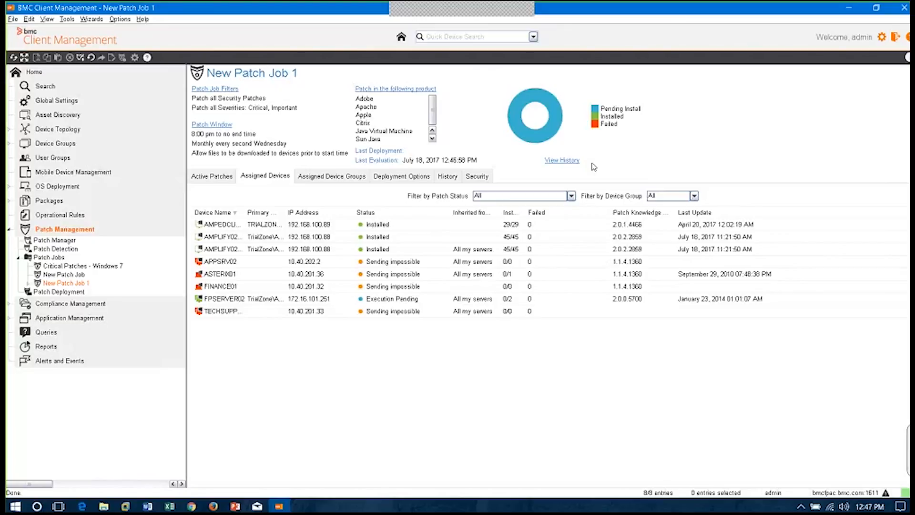
pyautogui.click(212, 125)
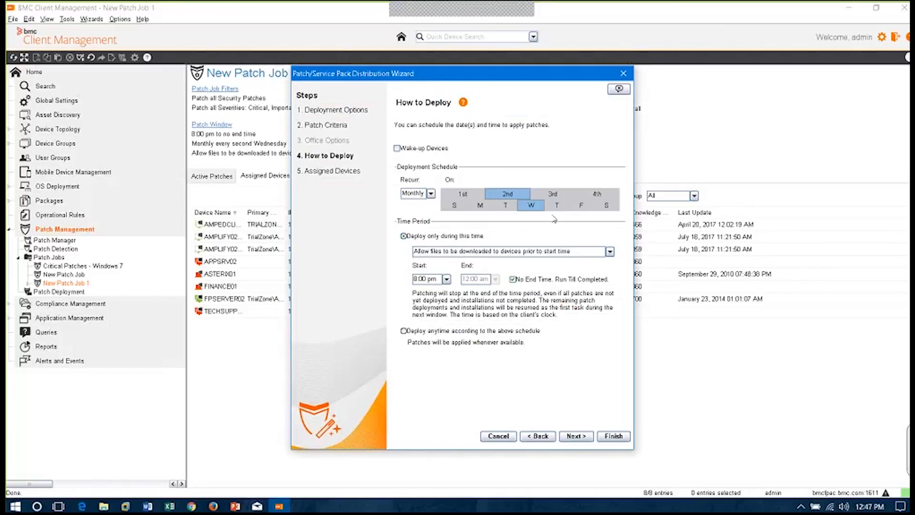
# Try Friday and a daily recurrence for the patch deployment schedule, and restore the monthly second-Wednesday setting
pyautogui.click(582, 206)
pyautogui.click(526, 208)
pyautogui.click(431, 194)
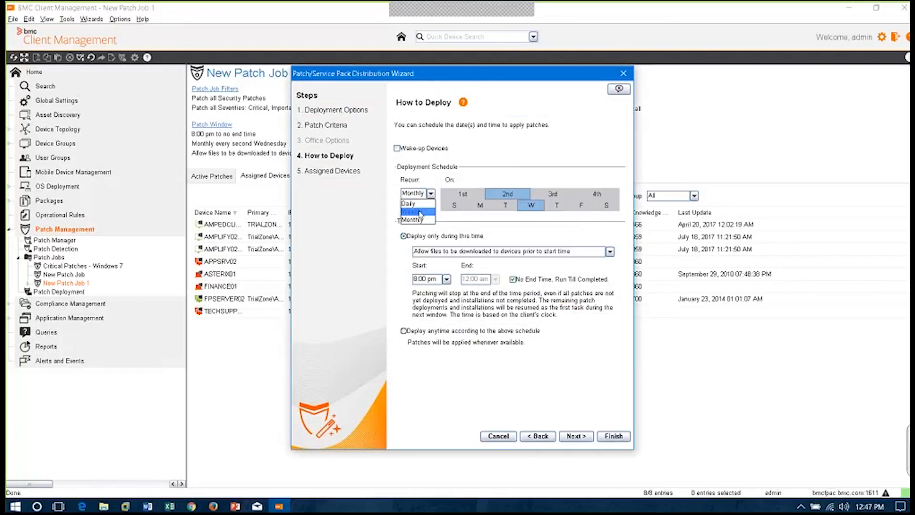
pyautogui.click(418, 205)
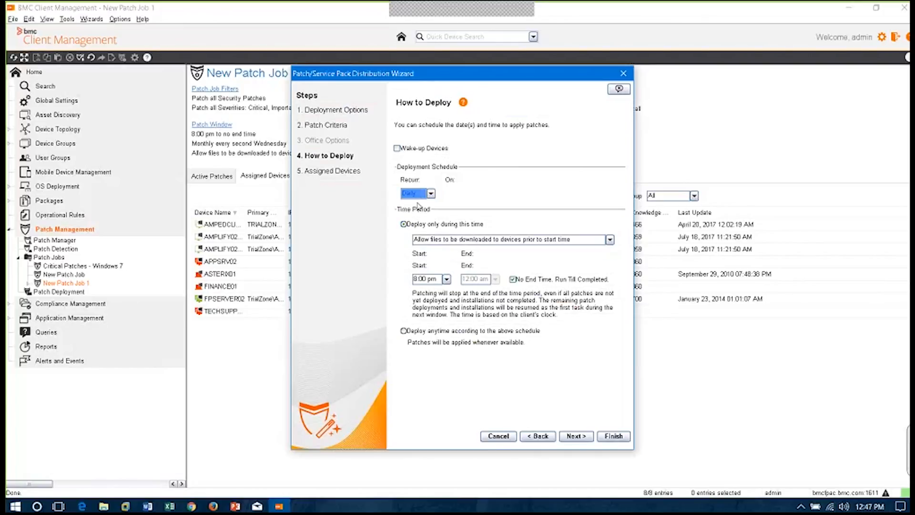
pyautogui.click(431, 194)
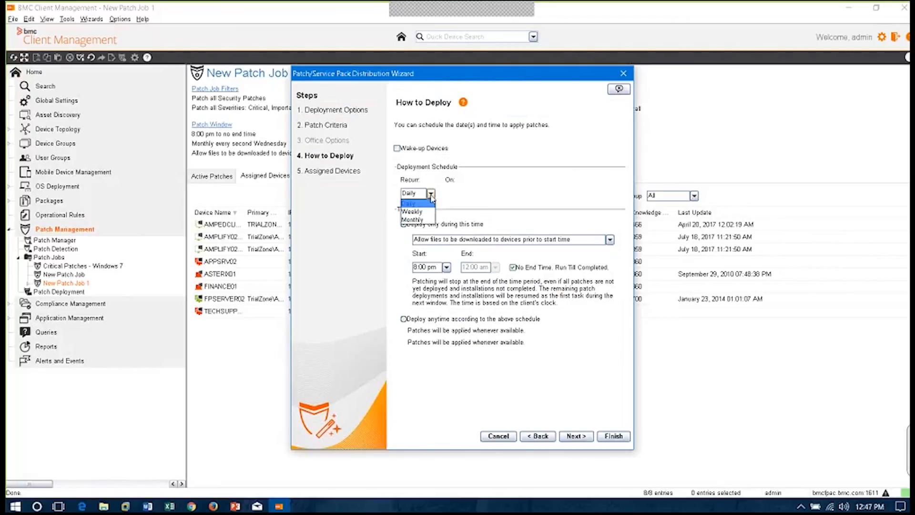
pyautogui.click(419, 224)
# Set the patch deployment schedule to weekly on Sunday, Wednesday and Friday and finish the wizard
pyautogui.click(431, 194)
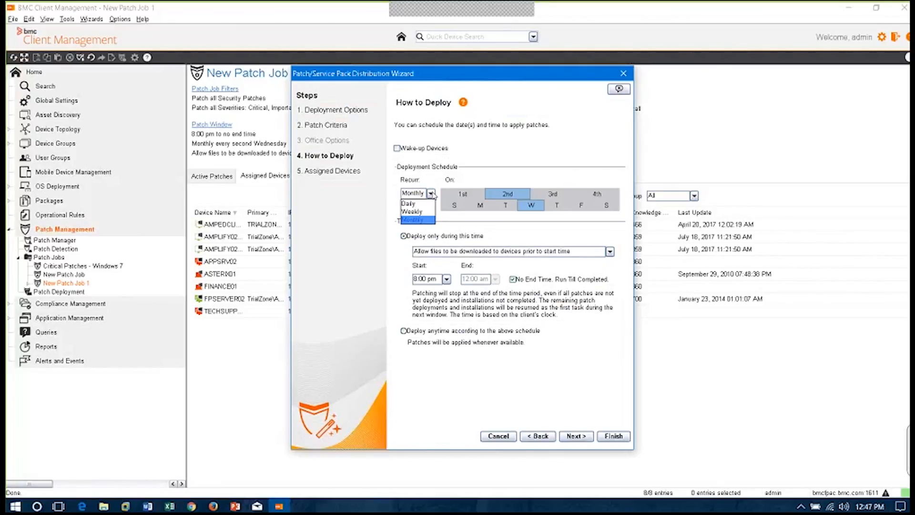
pyautogui.click(421, 213)
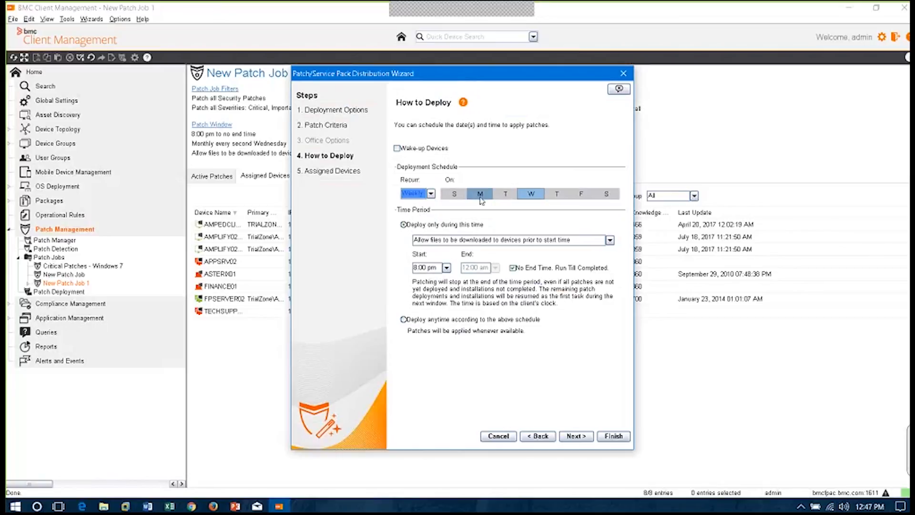
pyautogui.click(585, 195)
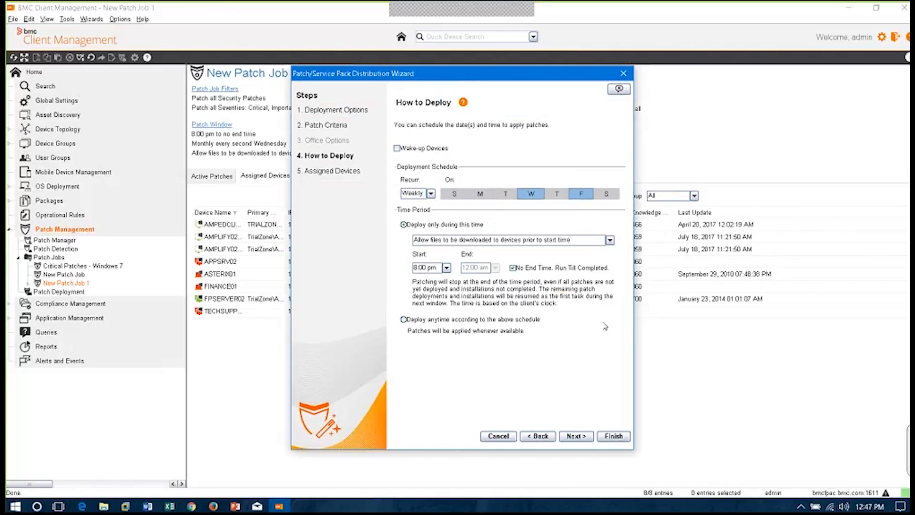
pyautogui.click(453, 195)
pyautogui.click(627, 439)
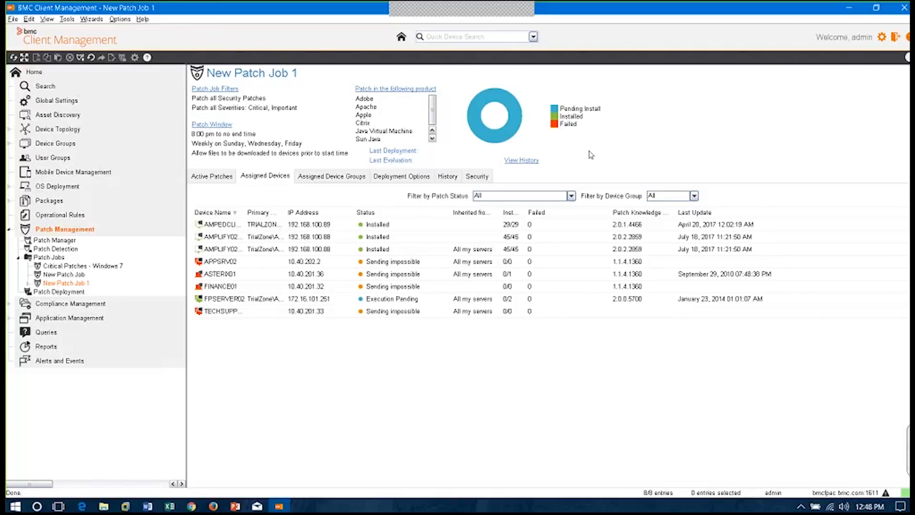
# Review the Patch Manager configuration parameters of AMPLIFY02MASTER, including the knowledge base update schedule, and collapse the Patch Management branch
pyautogui.click(66, 241)
pyautogui.click(73, 248)
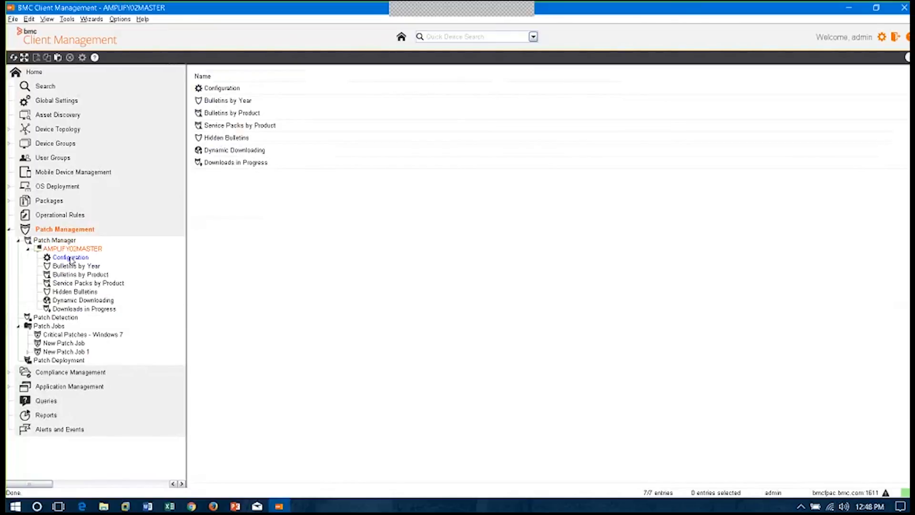
pyautogui.click(70, 258)
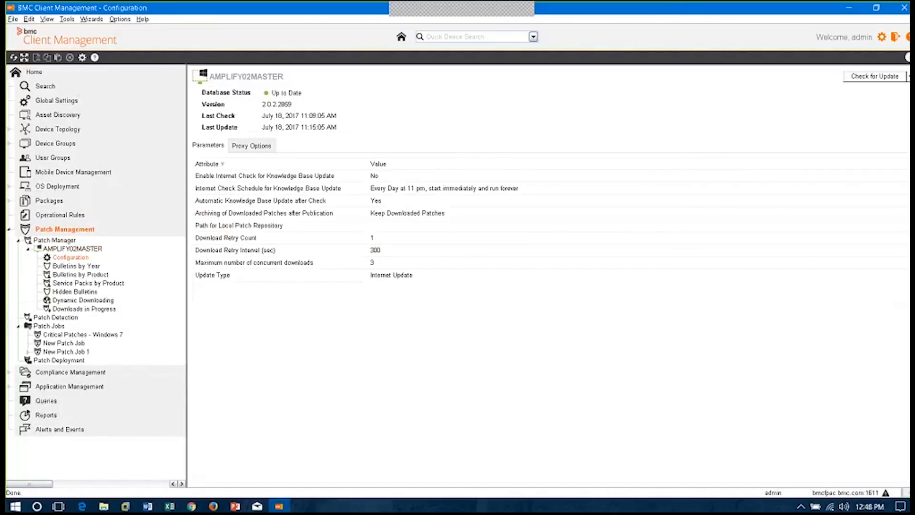
pyautogui.click(470, 189)
pyautogui.click(9, 231)
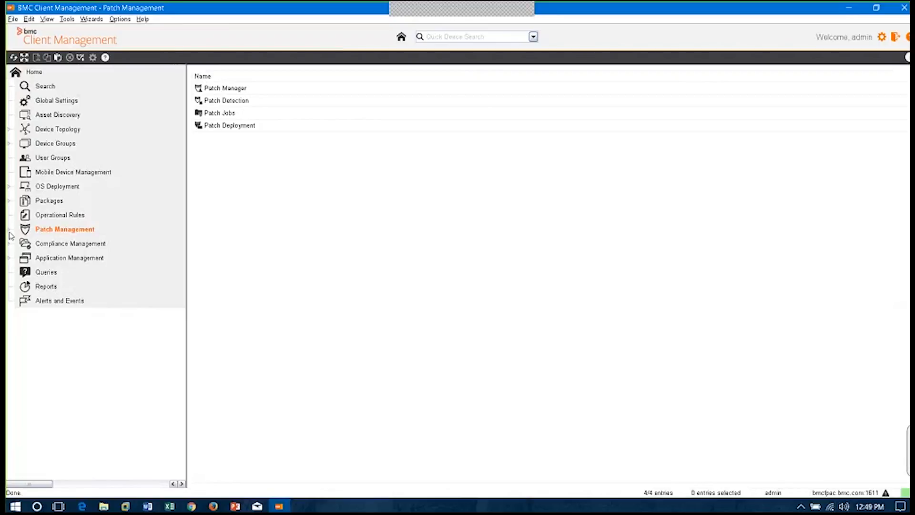
# Open the SCAP Results for Server 2008 - DC report under Reports and generate it in HTML and PDF formats
pyautogui.click(42, 287)
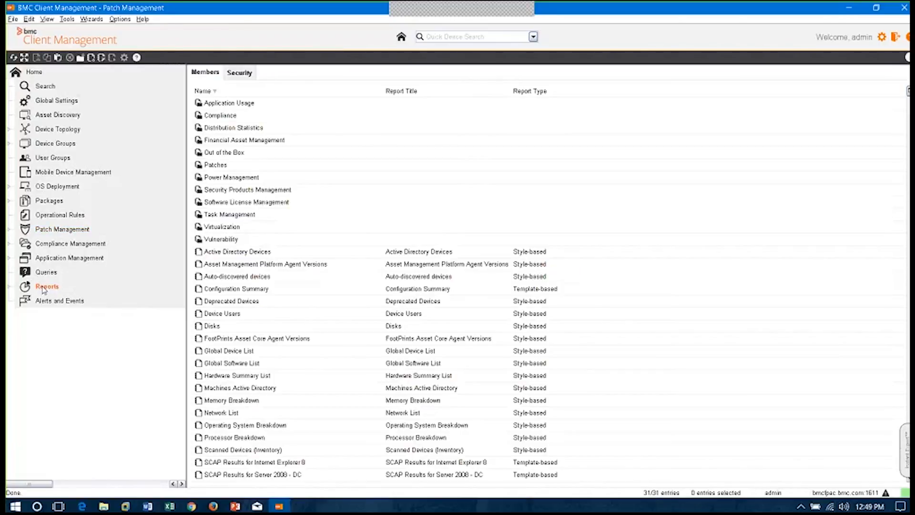
pyautogui.click(8, 286)
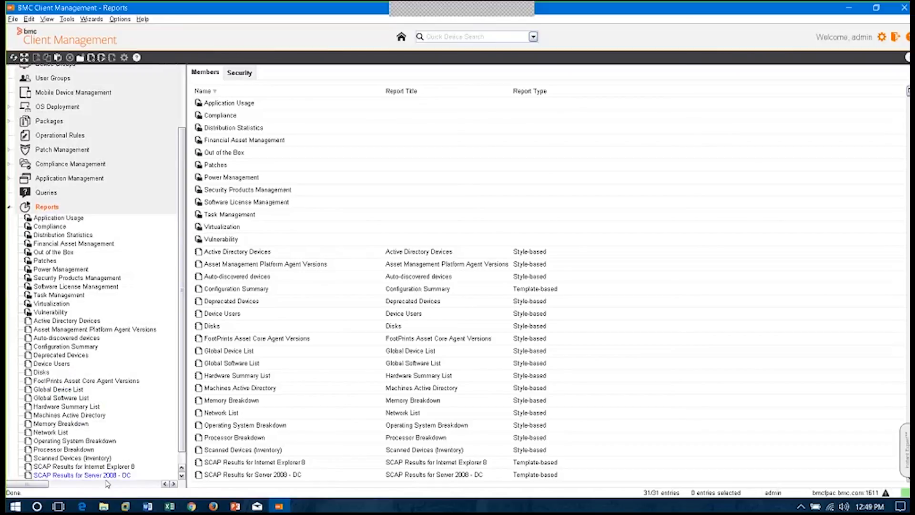
pyautogui.click(106, 475)
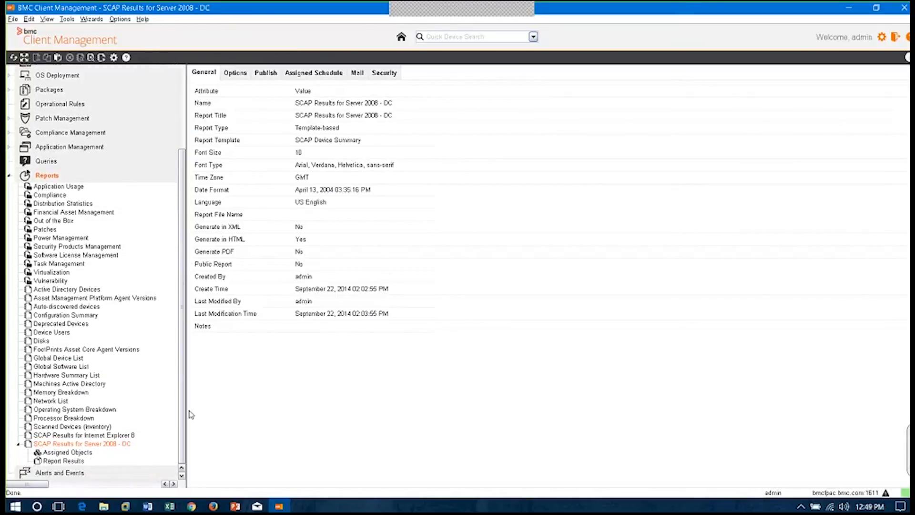
pyautogui.rightClick(69, 445)
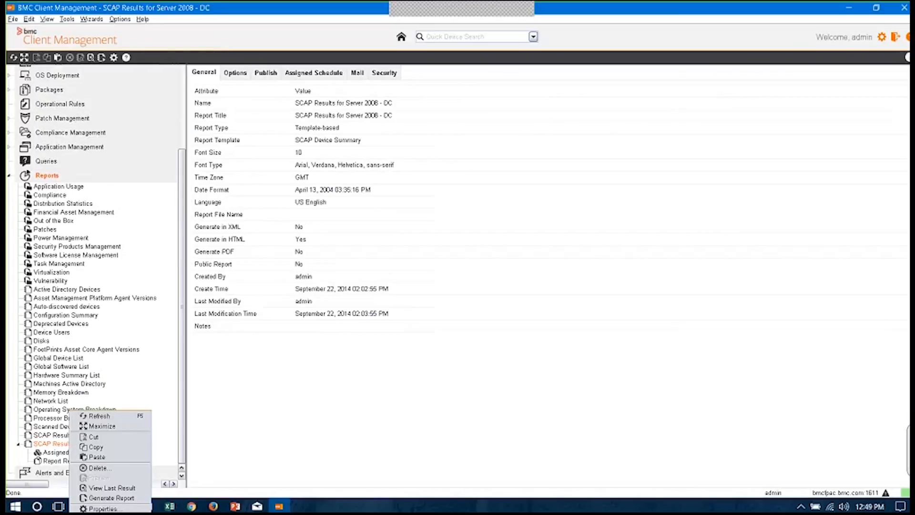
pyautogui.click(111, 497)
pyautogui.click(404, 275)
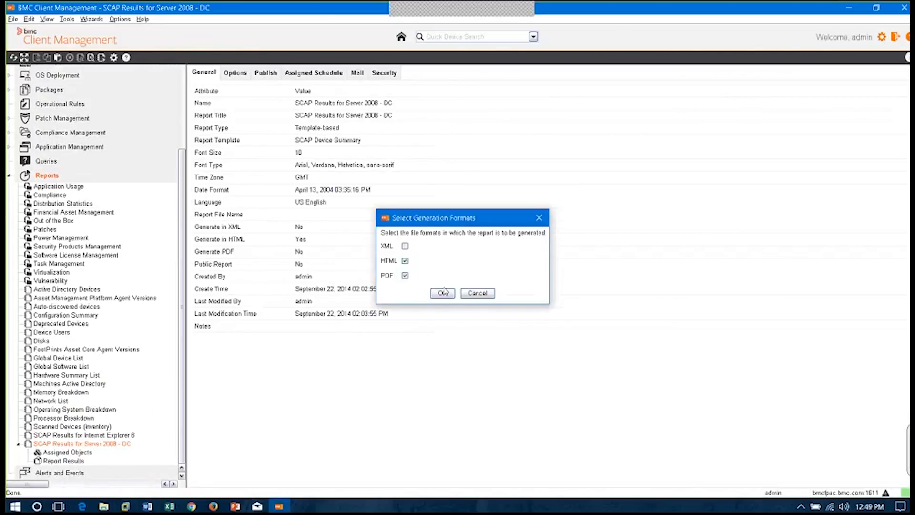
pyautogui.click(442, 293)
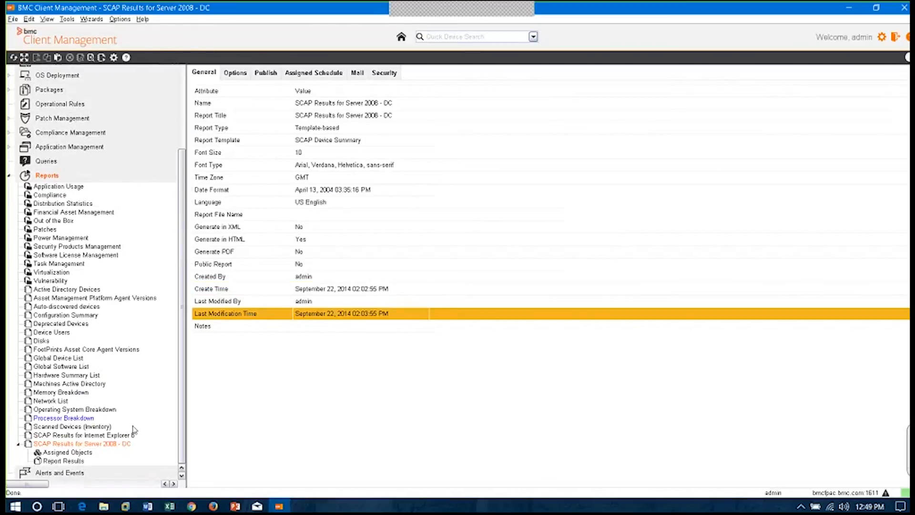
# Open the Windows Server 2008 Domain Controllers report results and examine the September 22, 2014 report in the browser, proceeding past the certificate warning
pyautogui.click(67, 461)
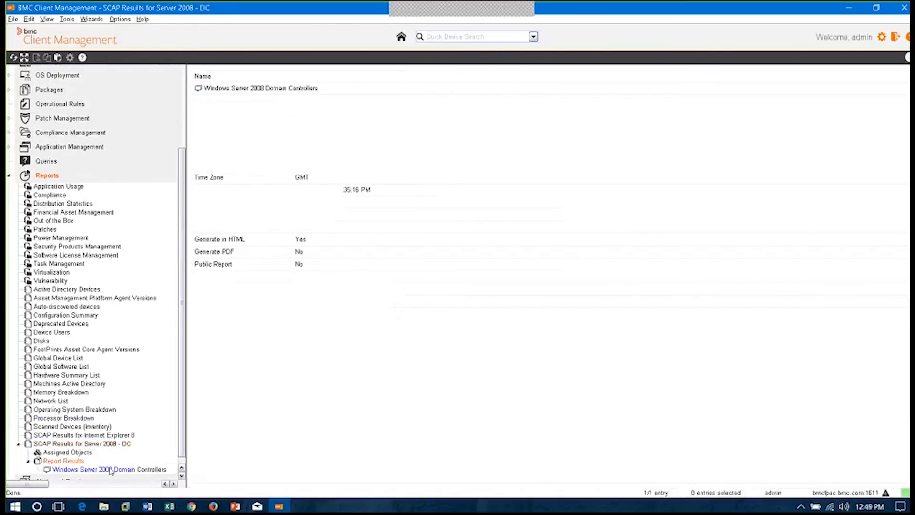
pyautogui.moveTo(183, 456); pyautogui.dragTo(184, 473)
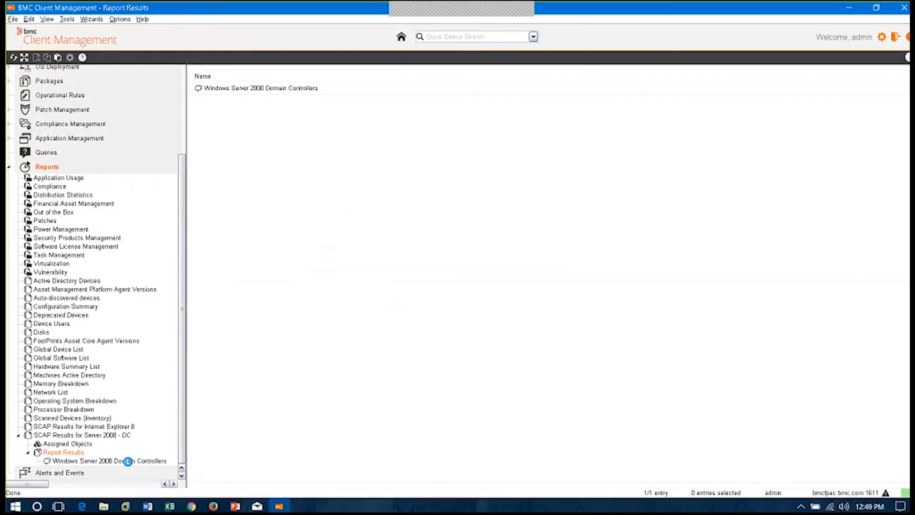
pyautogui.click(96, 460)
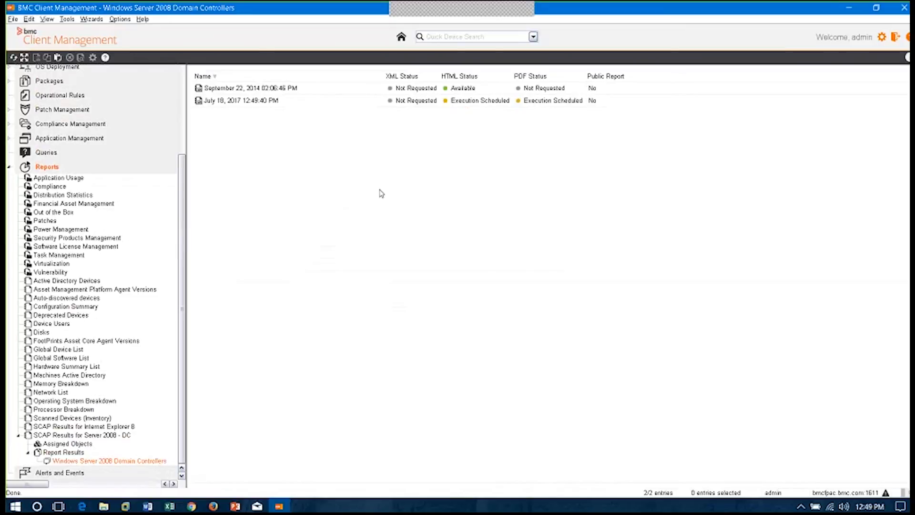
pyautogui.click(363, 100)
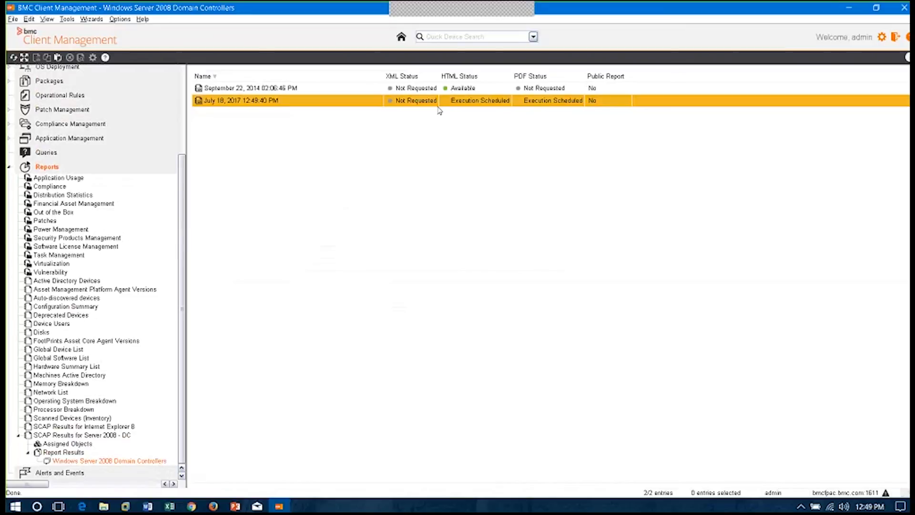
pyautogui.rightClick(357, 90)
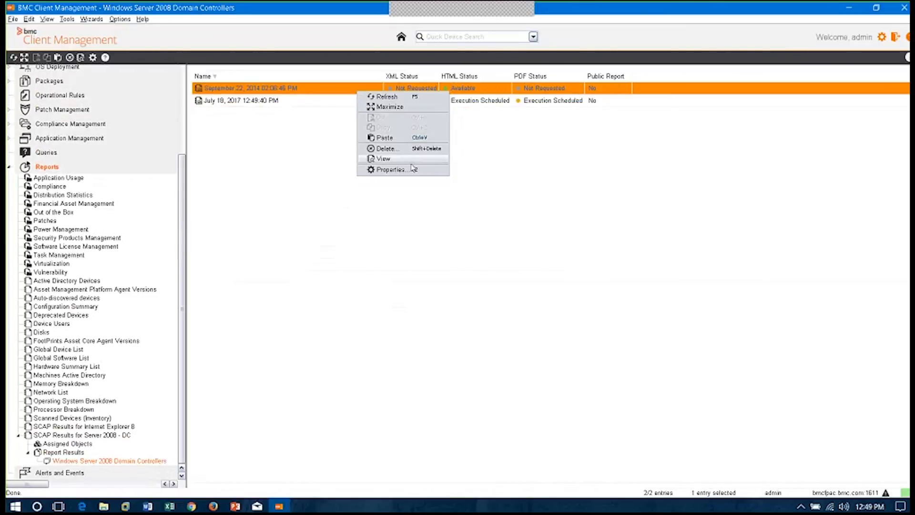
pyautogui.click(410, 159)
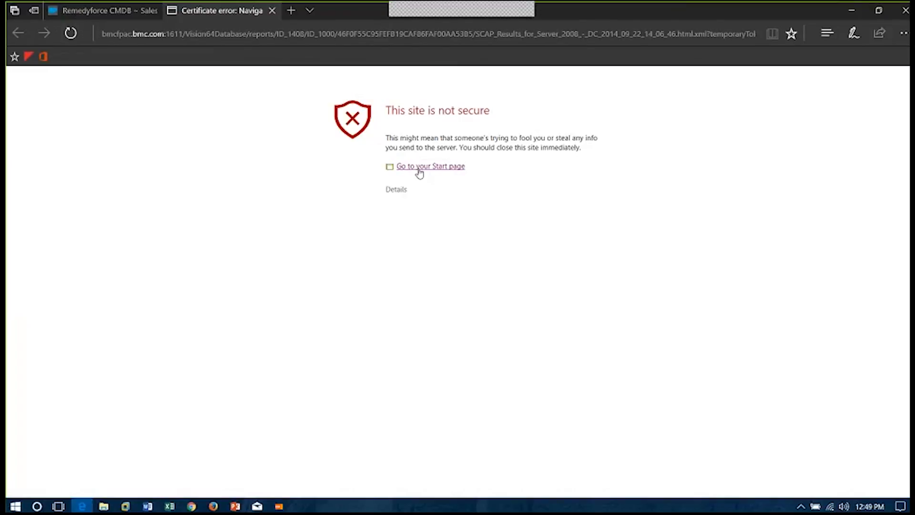
pyautogui.click(397, 190)
pyautogui.click(438, 271)
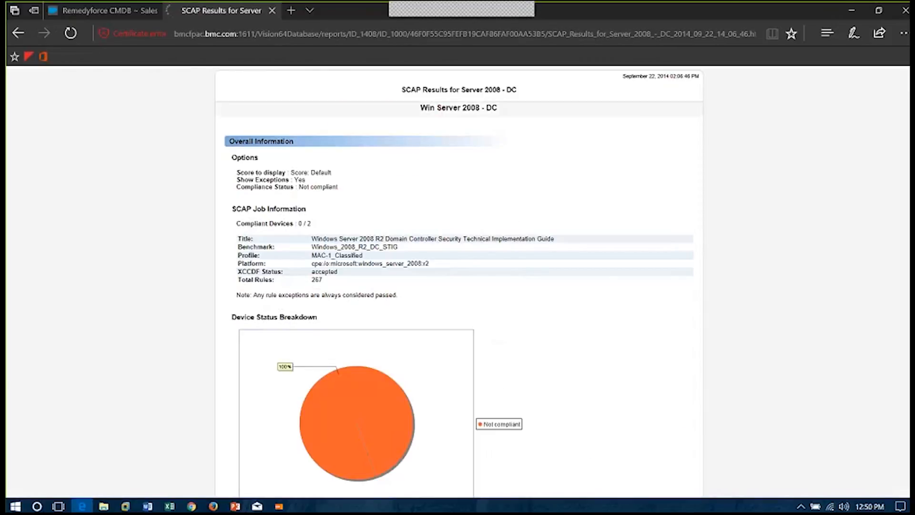
pyautogui.scroll(-4, 459, 281)
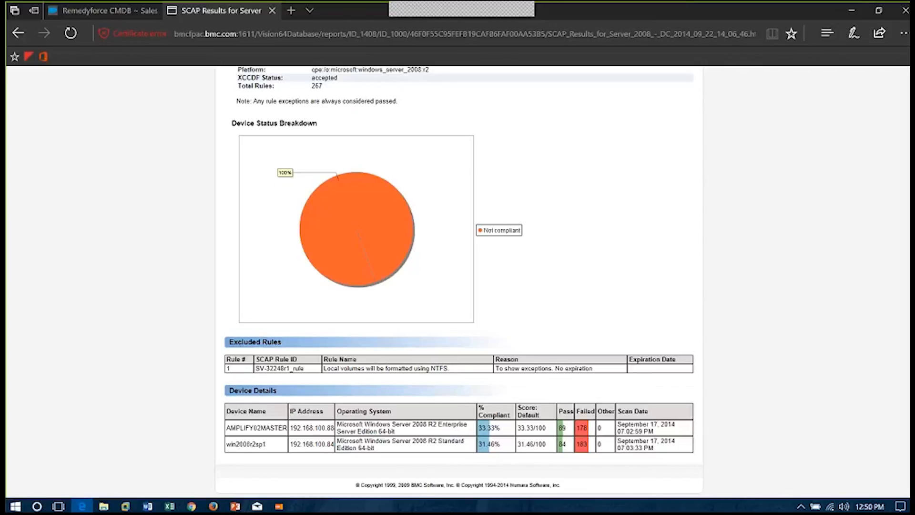
pyautogui.press('Home')
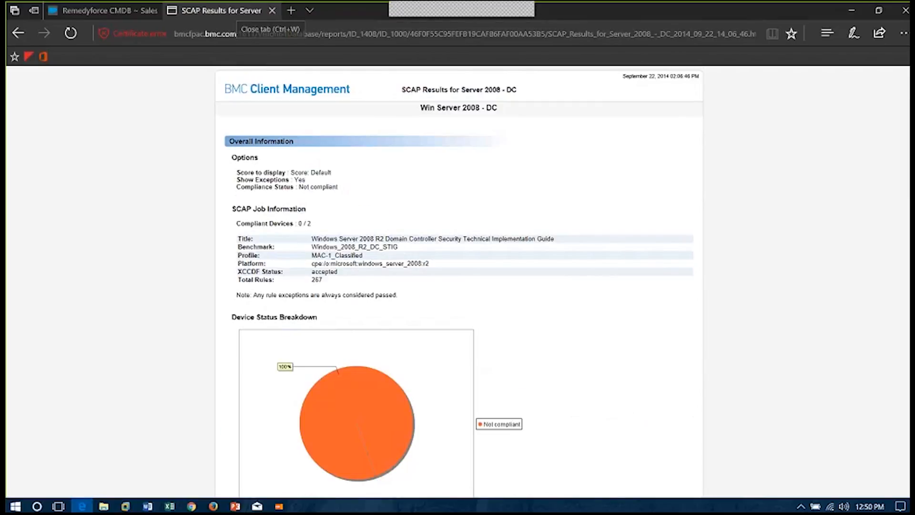
# Switch back to BMC Client Management and generate the Hardware Summary List report immediately
pyautogui.click(278, 506)
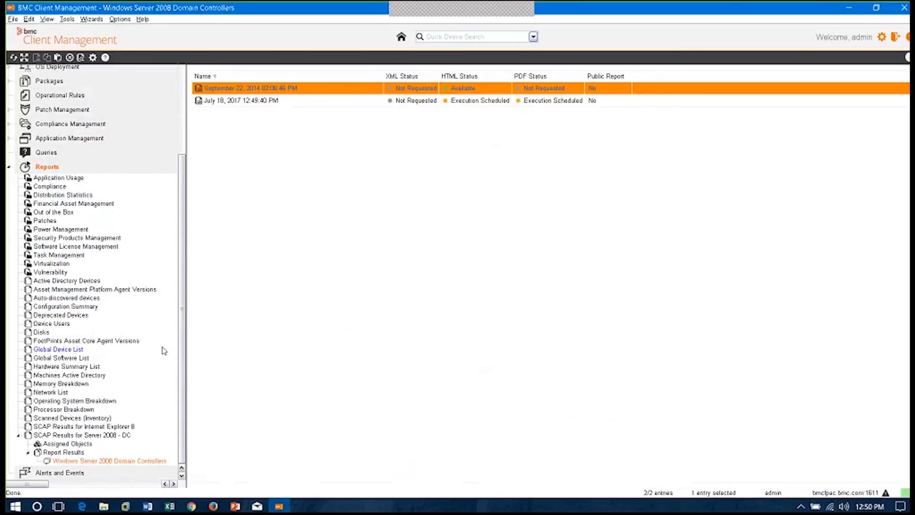
pyautogui.rightClick(71, 370)
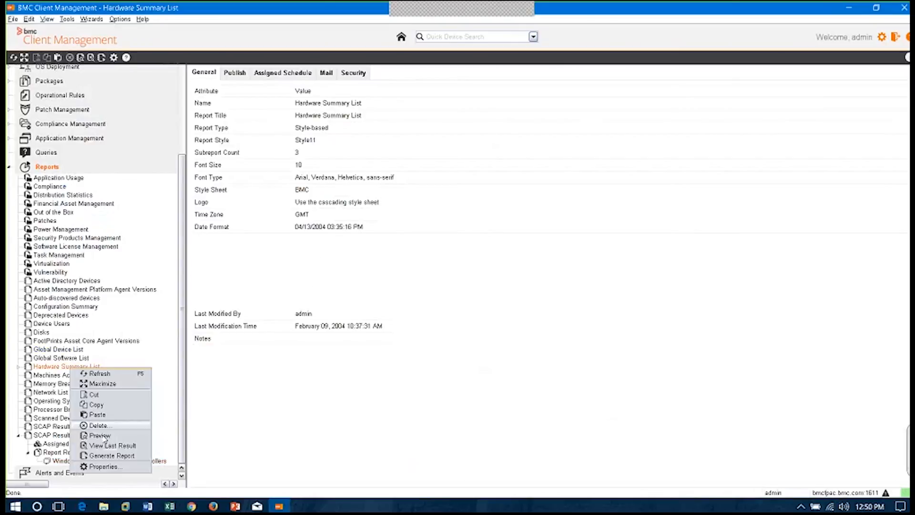
pyautogui.click(120, 460)
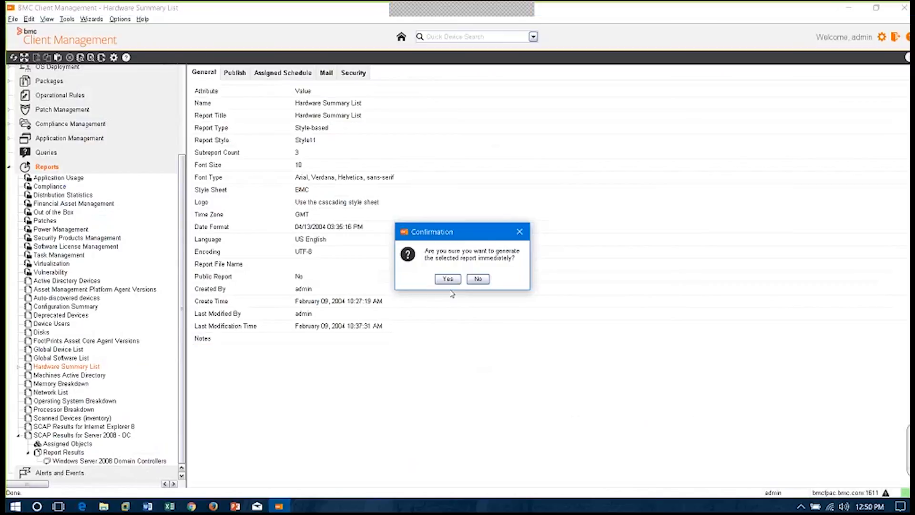
pyautogui.click(450, 276)
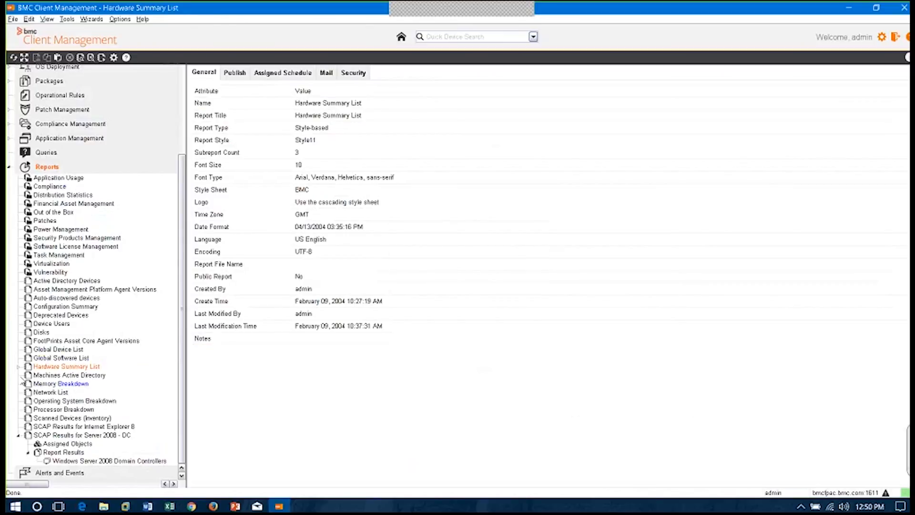
# View the February 07, 2017 result of the Hardware Summary List in the browser, proceeding past the certificate warning, and examine its device list
pyautogui.click(18, 366)
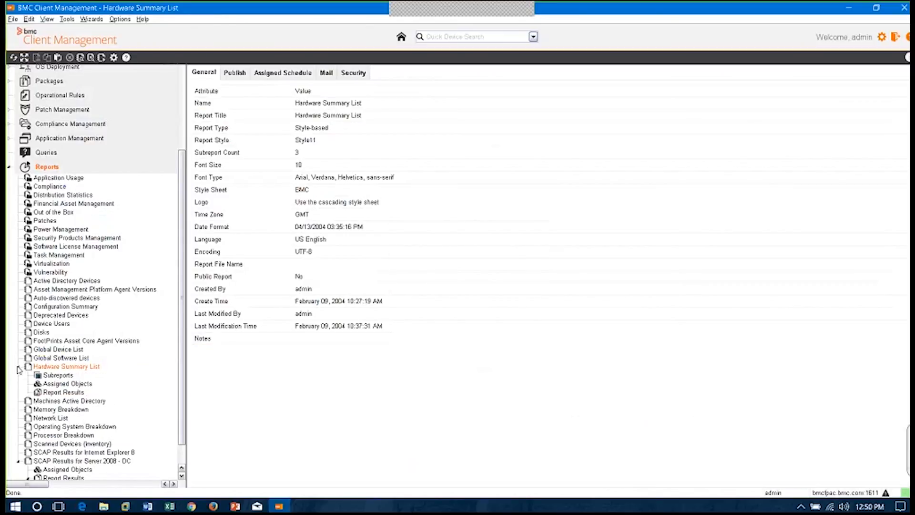
pyautogui.click(63, 392)
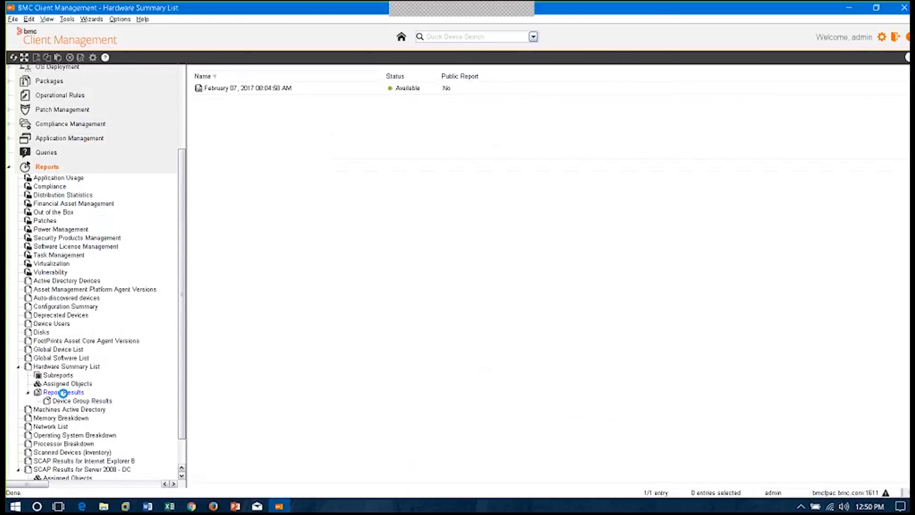
pyautogui.rightClick(364, 88)
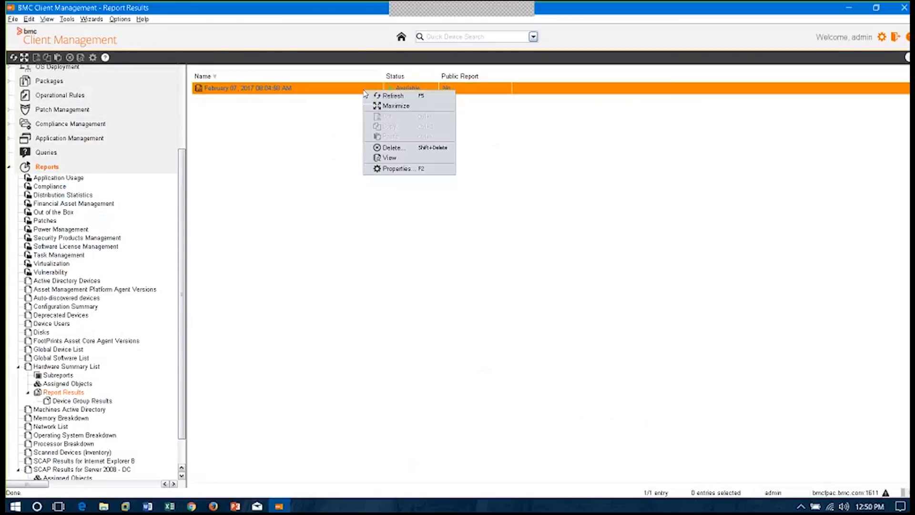
pyautogui.click(389, 158)
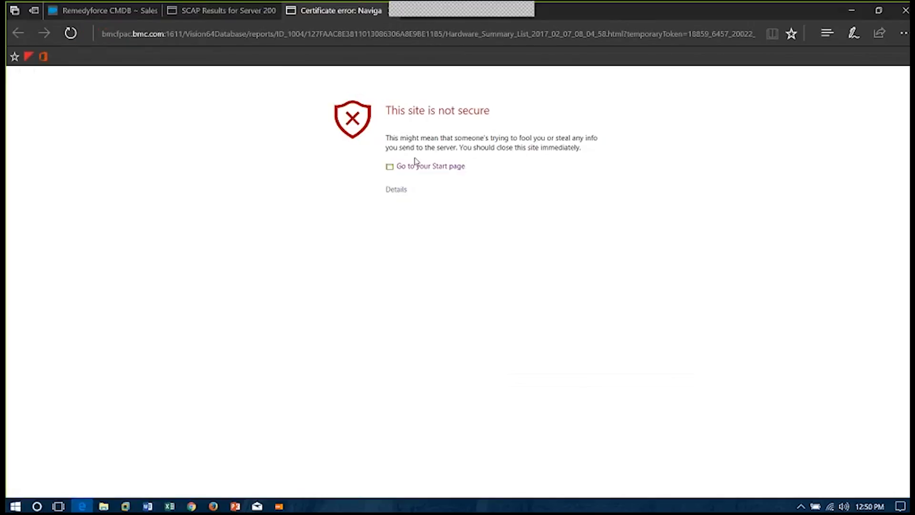
pyautogui.click(396, 189)
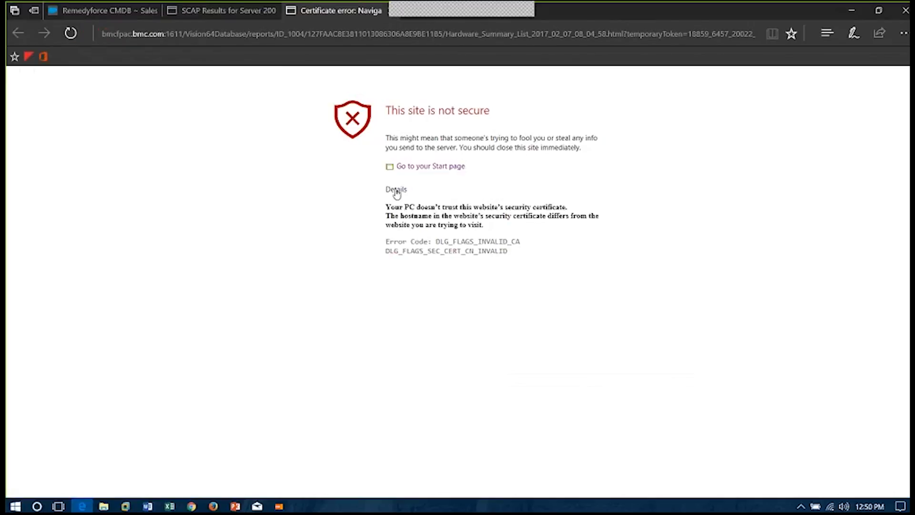
pyautogui.click(400, 271)
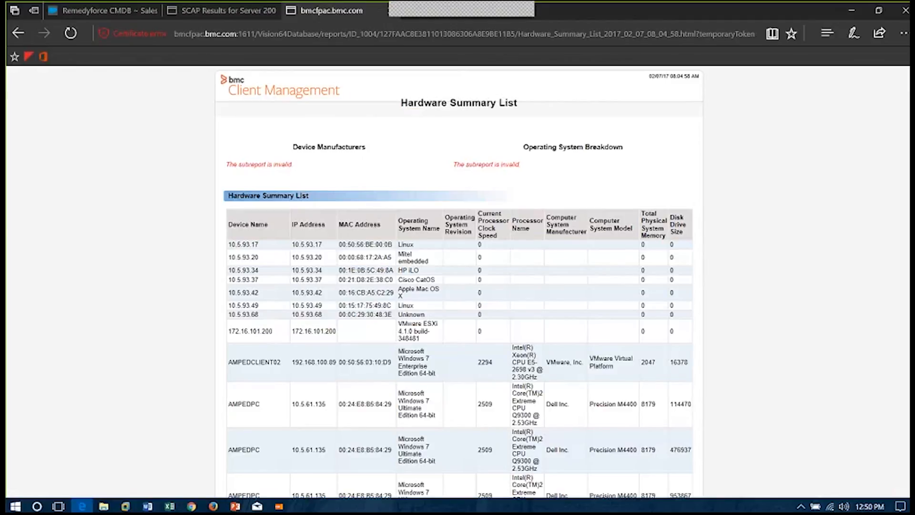
pyautogui.scroll(-4, 459, 281)
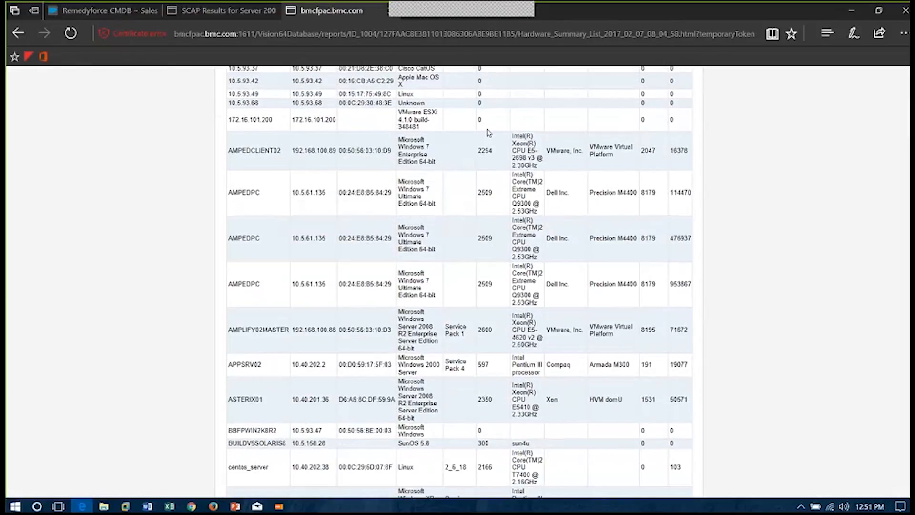
# Switch back to BMC Client Management, collapse the Hardware Summary List and Reports branches, and return to the Home page
pyautogui.click(280, 507)
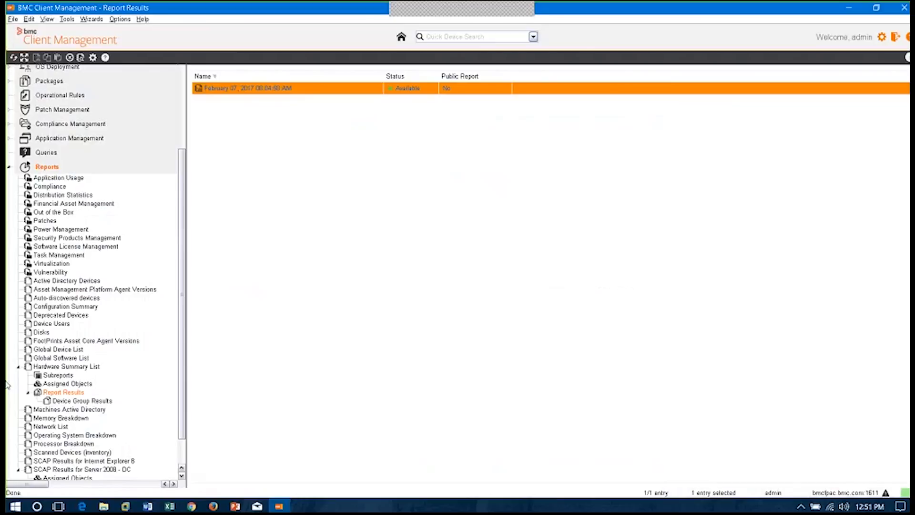
pyautogui.click(18, 366)
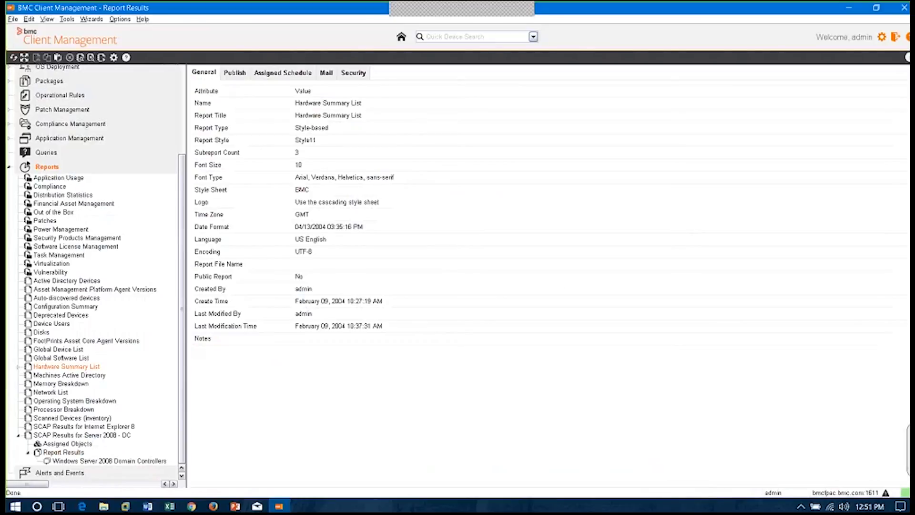
pyautogui.click(9, 166)
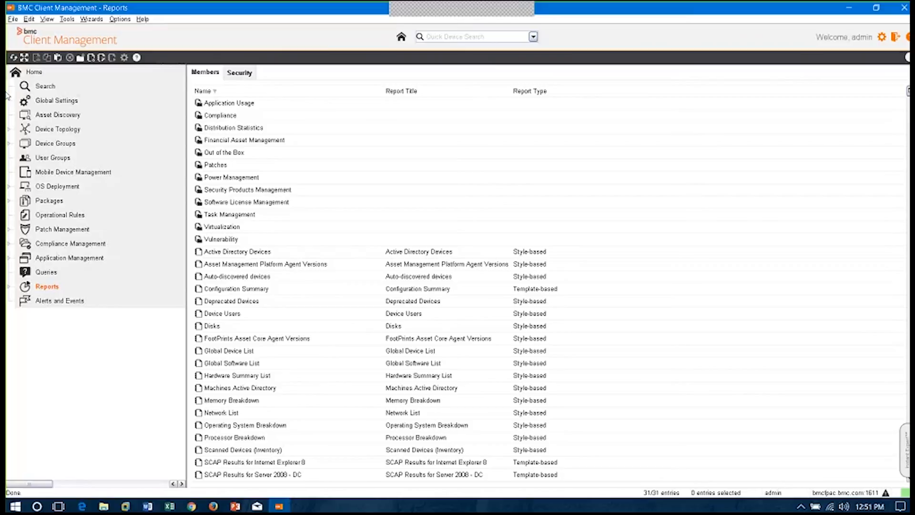
pyautogui.click(31, 72)
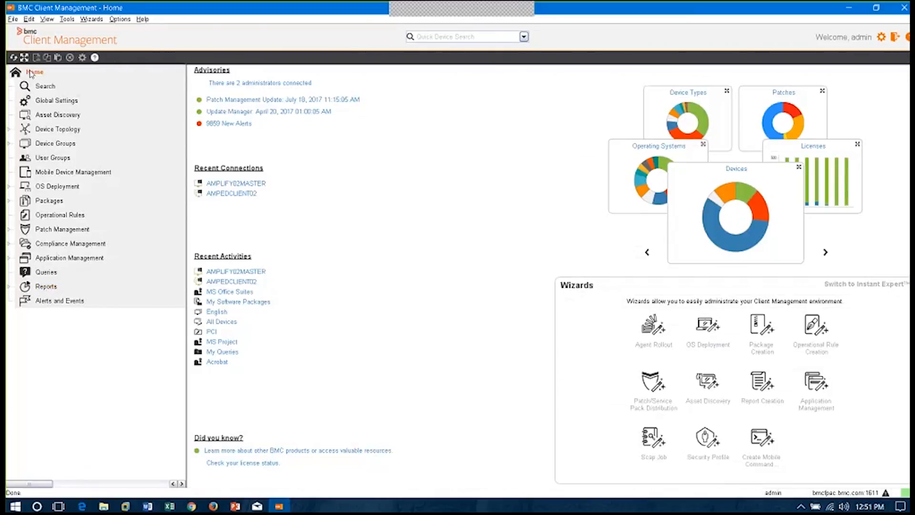